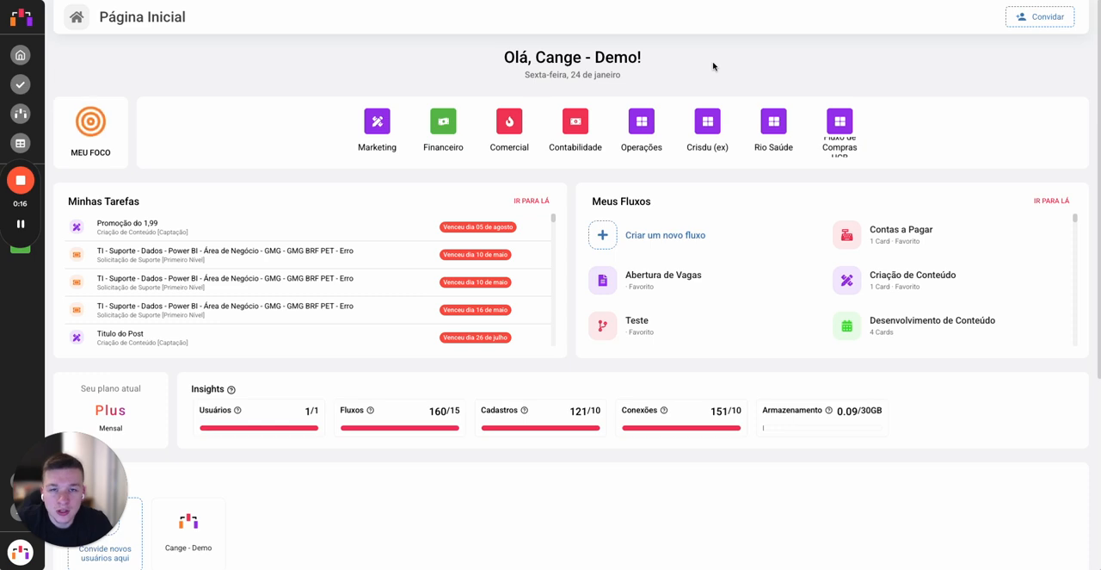
Step: Create a new flow from the "Criação de Conteúdo" template and turn off its test mode
{"action": "left_click", "coordinate": [693, 234]}
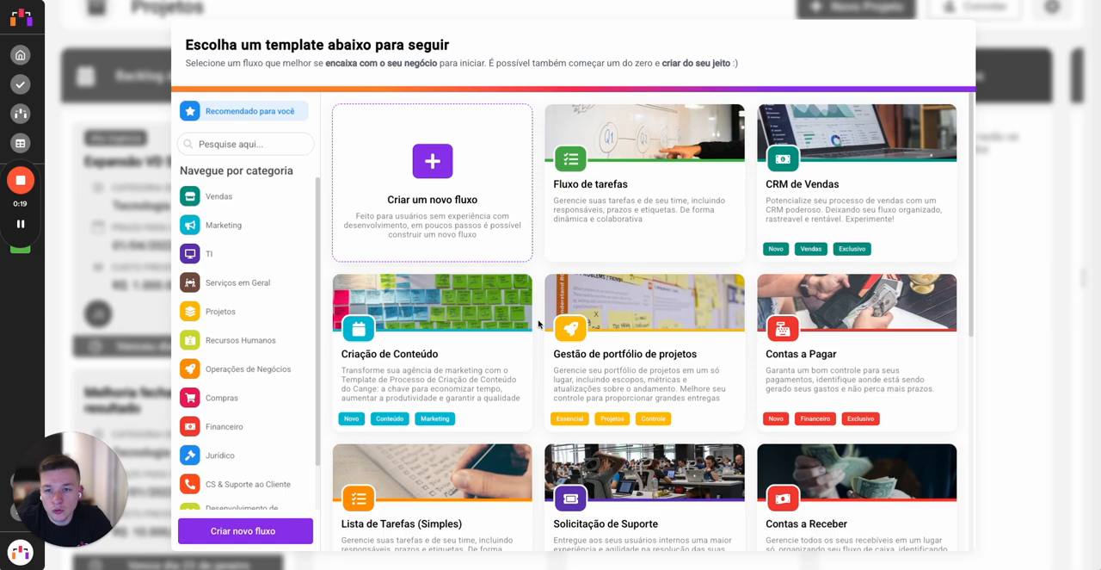
{"action": "left_click", "coordinate": [473, 358]}
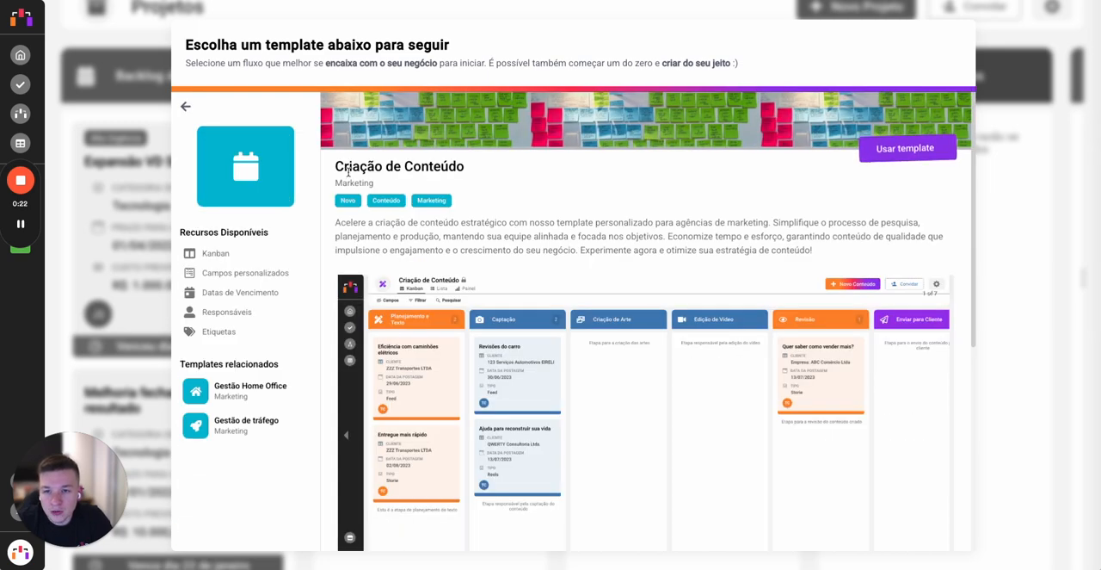
{"action": "left_click", "coordinate": [914, 146]}
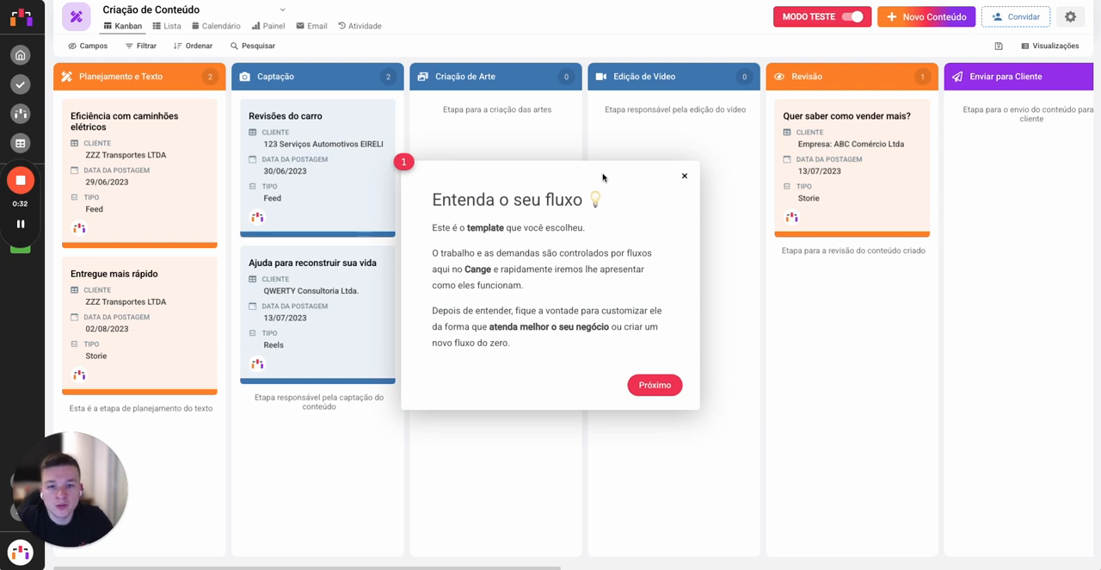
{"action": "left_click", "coordinate": [684, 179]}
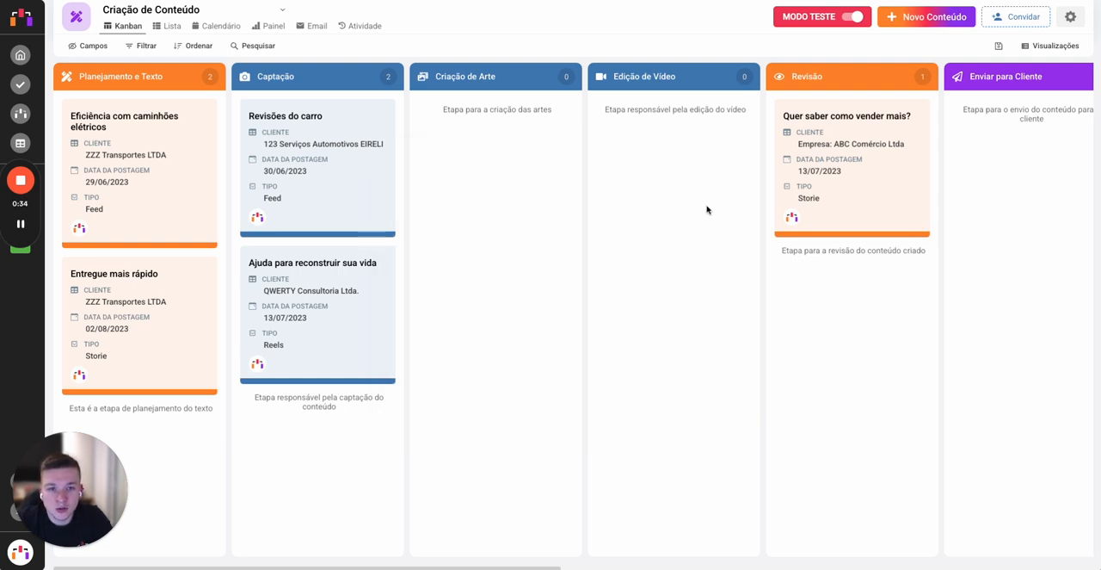
{"action": "left_click", "coordinate": [855, 19]}
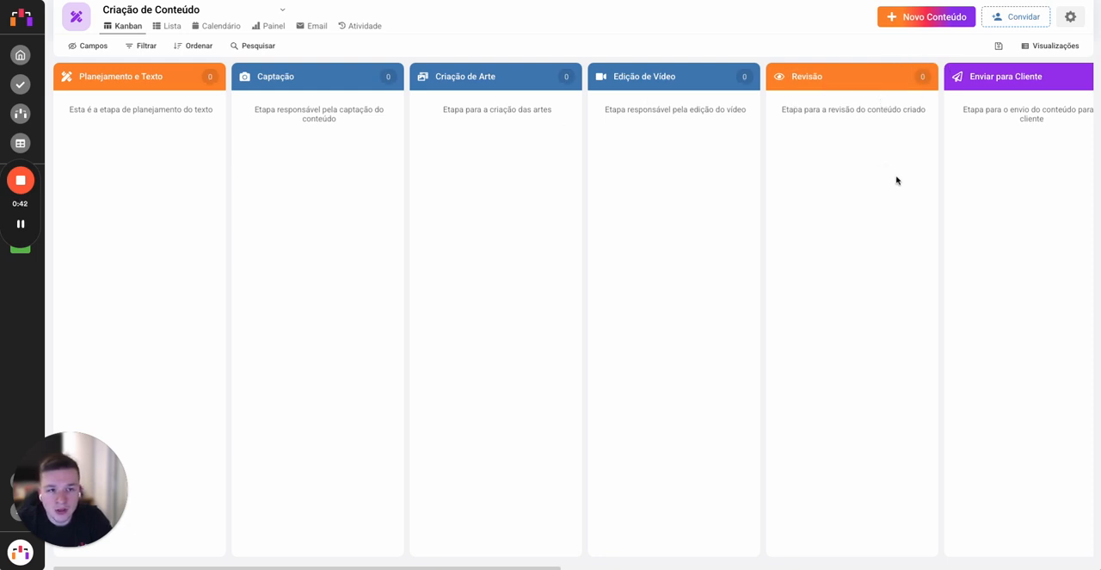
Step: Open the settings of the "Aprovação do Cliente" stage for editing
{"action": "scroll", "coordinate": [885, 166], "scroll_direction": "right", "scroll_amount": 3}
{"action": "scroll", "coordinate": [884, 166], "scroll_direction": "right", "scroll_amount": 4}
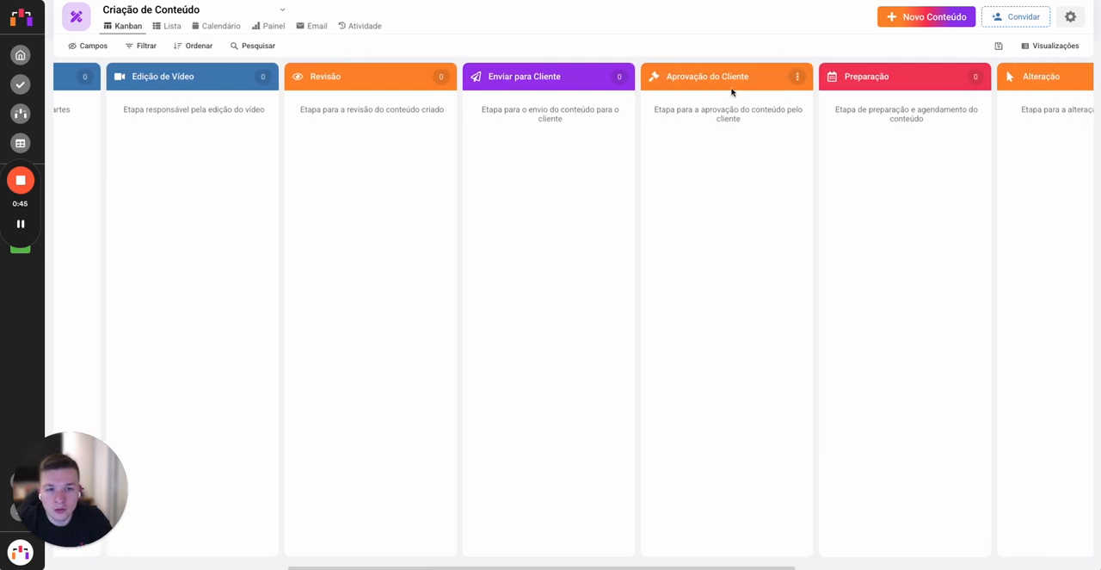
{"action": "left_click", "coordinate": [797, 76]}
{"action": "left_click", "coordinate": [737, 277]}
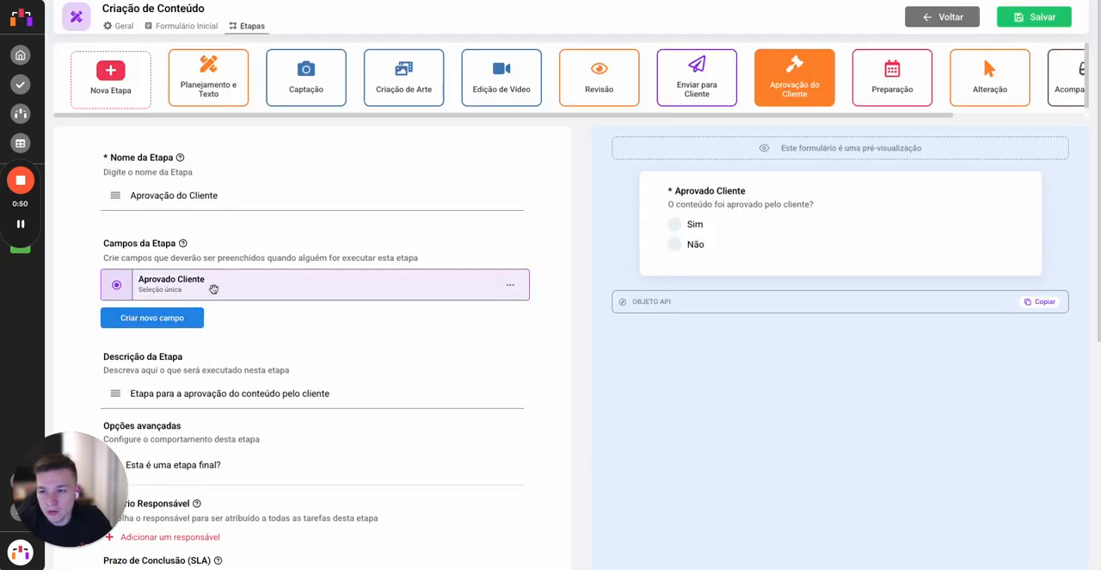
Step: Rename the stage's "Aprovado Cliente" field to "Você aprova a arte abaixo?" and save the field
{"action": "left_click", "coordinate": [212, 289]}
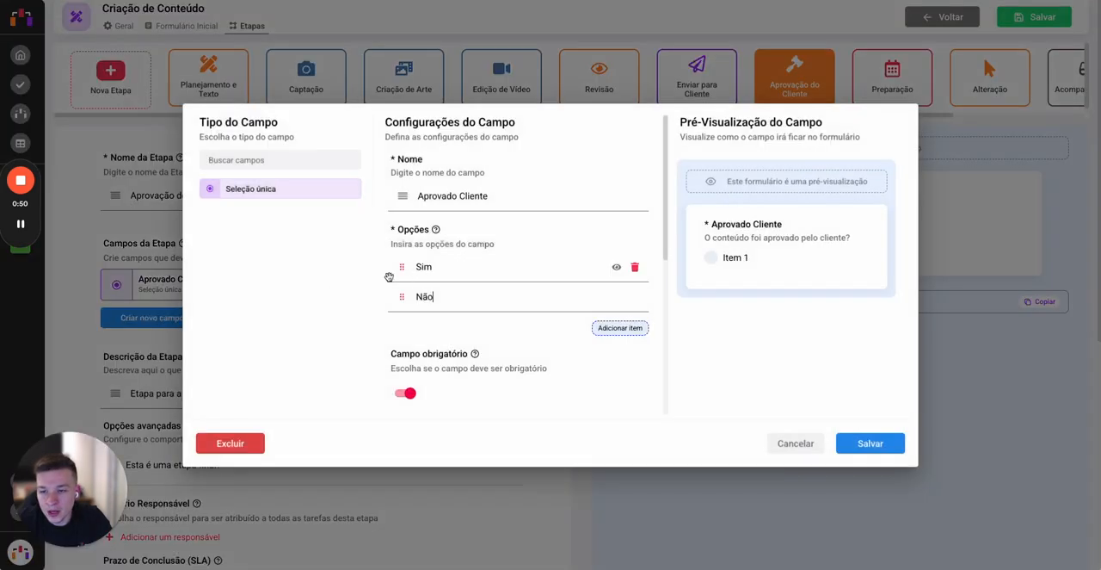
{"action": "double_click", "coordinate": [448, 195]}
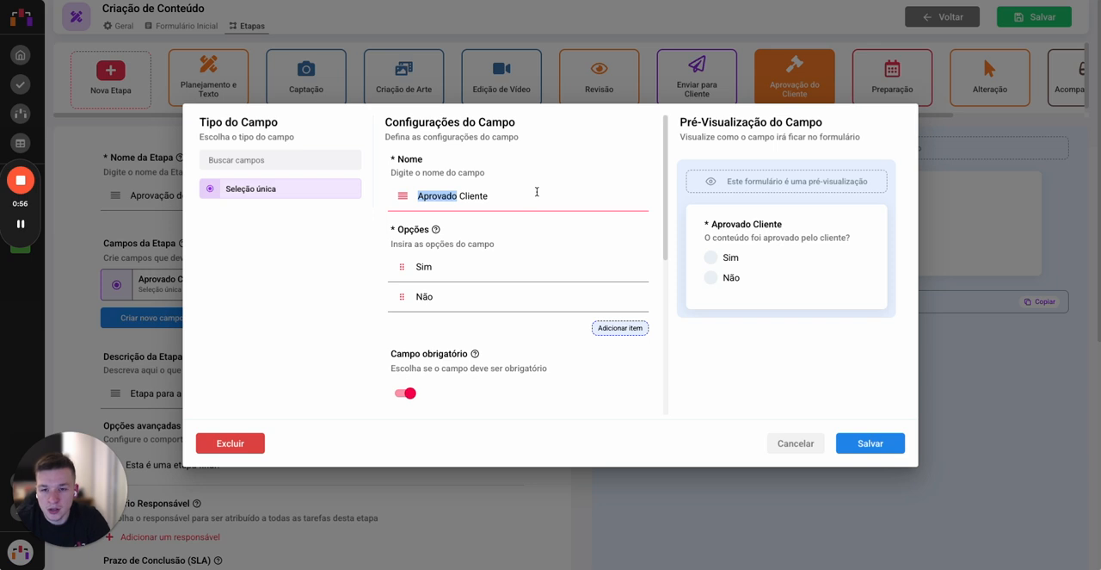
{"action": "key", "text": "BackSpace"}
{"action": "type", "text": "Você"}
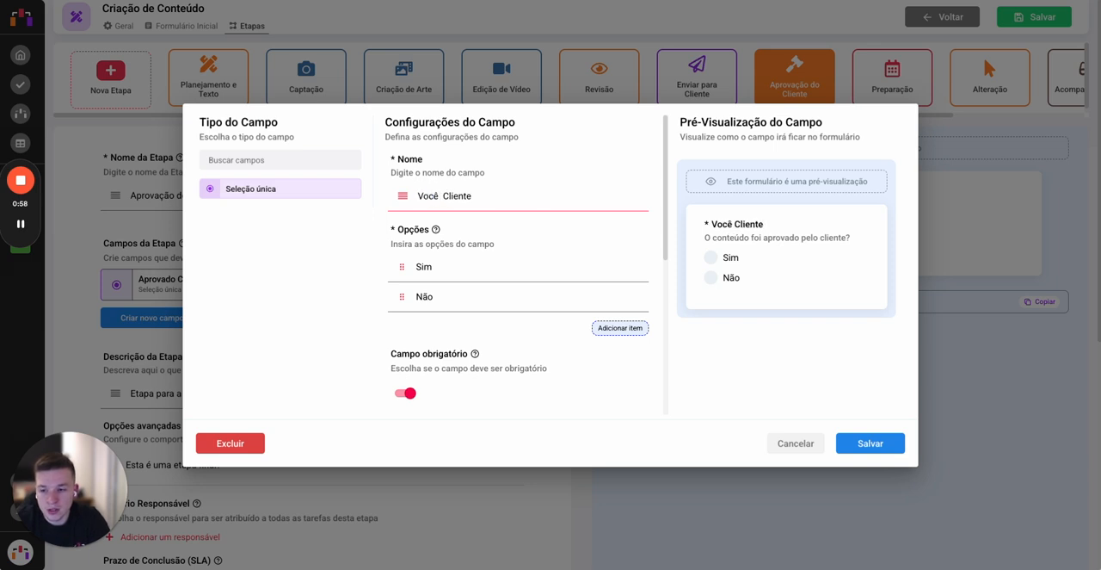
{"action": "key", "text": "shift+End"}
{"action": "type", "text": "apro"}
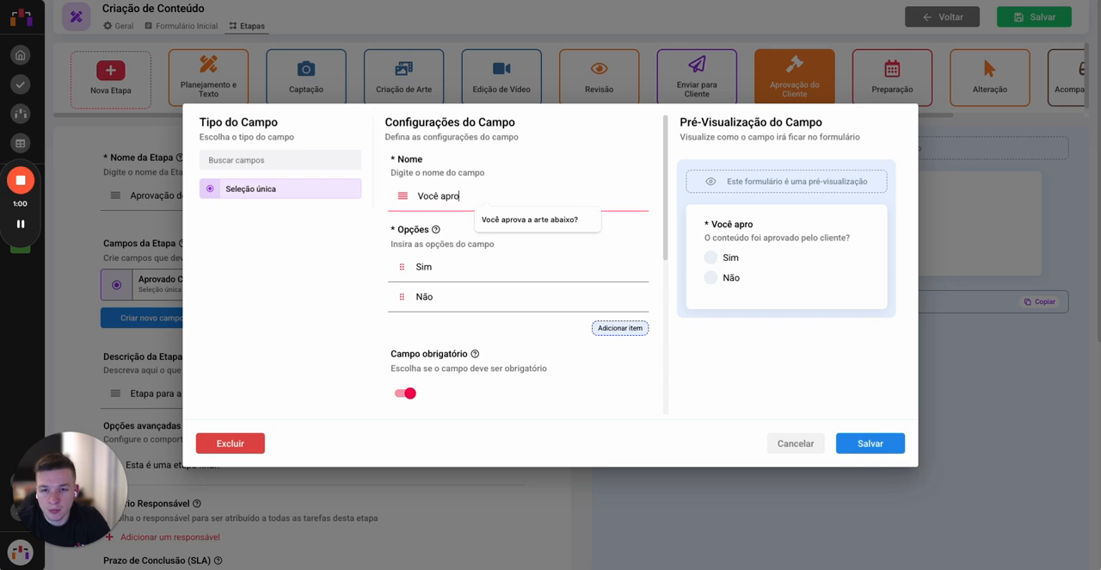
{"action": "left_click", "coordinate": [529, 220]}
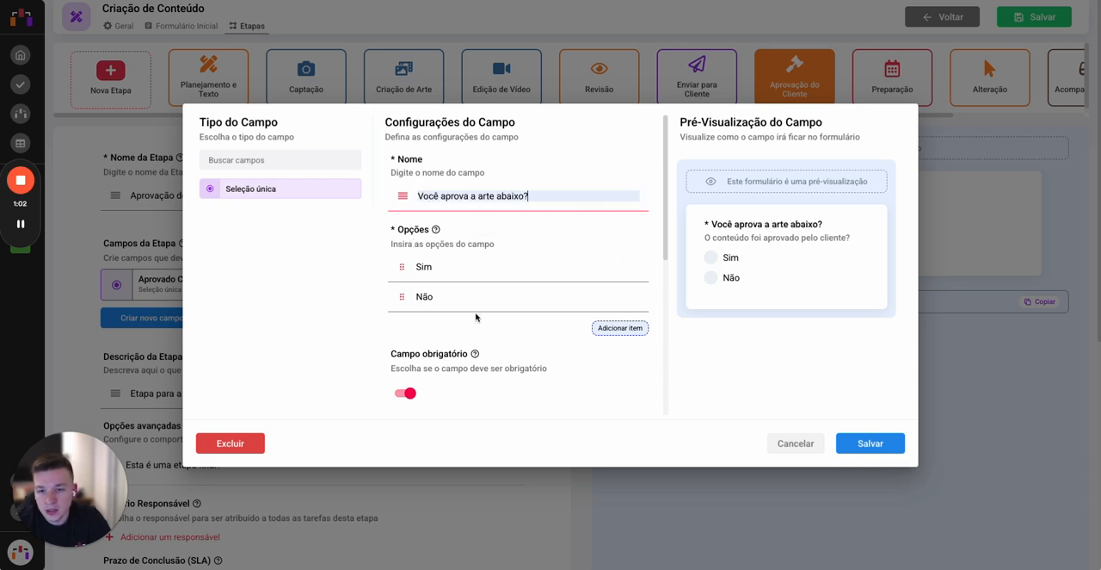
{"action": "left_click", "coordinate": [870, 443]}
Step: Start a new "Conteúdo Dinâmico" field in the stage and name it "Aprove a arte abaixo"
{"action": "left_click", "coordinate": [178, 317]}
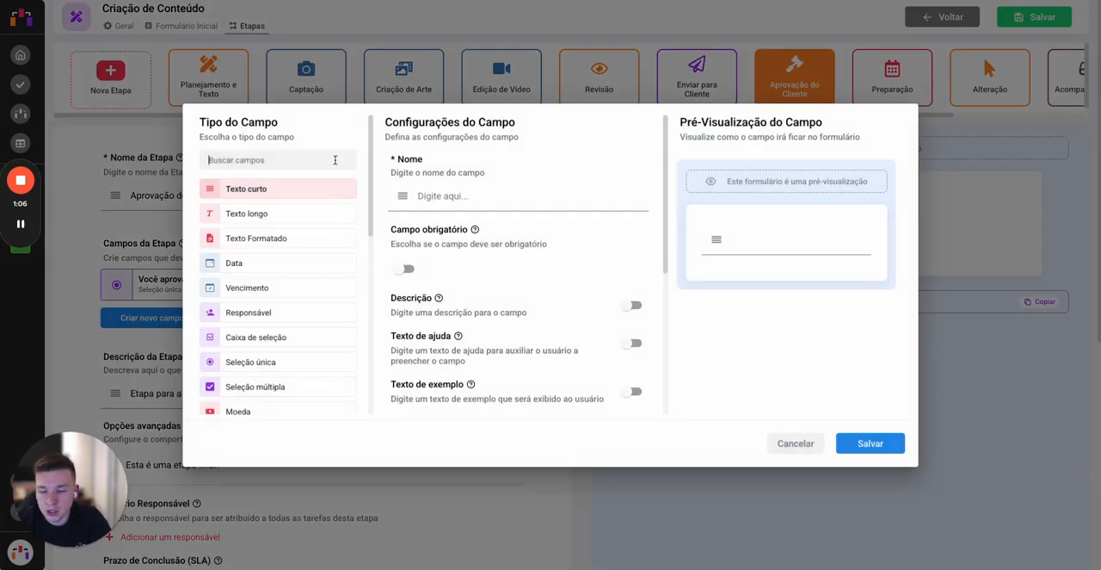
{"action": "scroll", "coordinate": [307, 283], "scroll_direction": "down", "scroll_amount": 5}
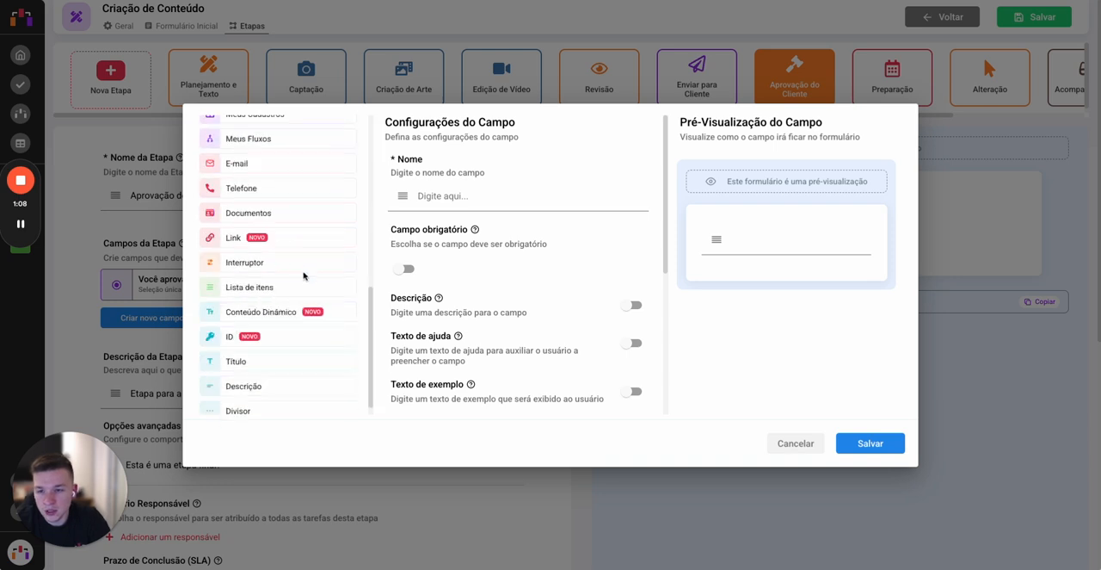
{"action": "left_click", "coordinate": [297, 298]}
{"action": "left_click", "coordinate": [504, 197]}
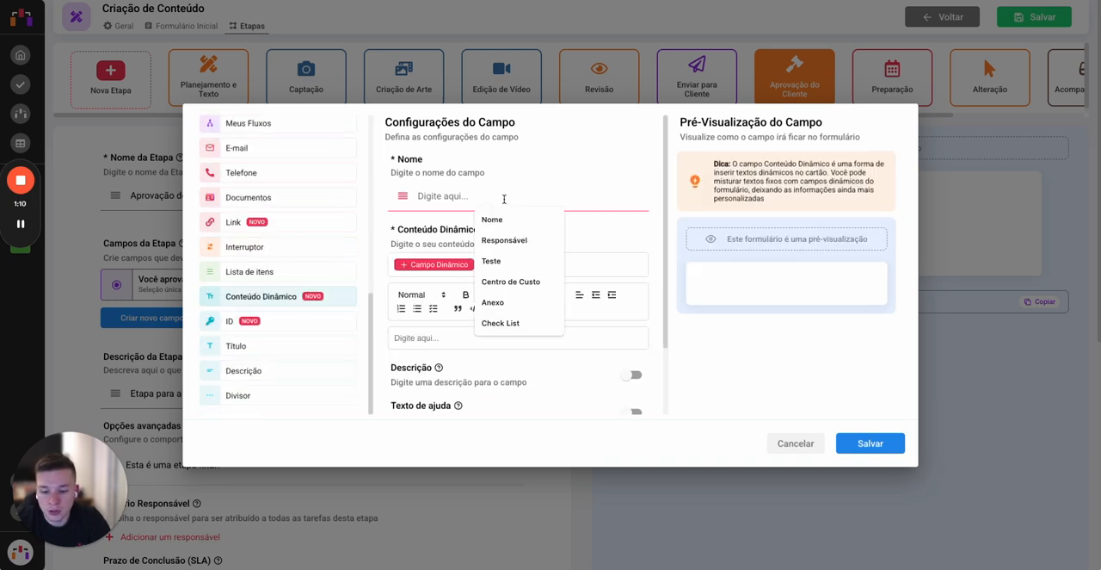
{"action": "type", "text": "A"}
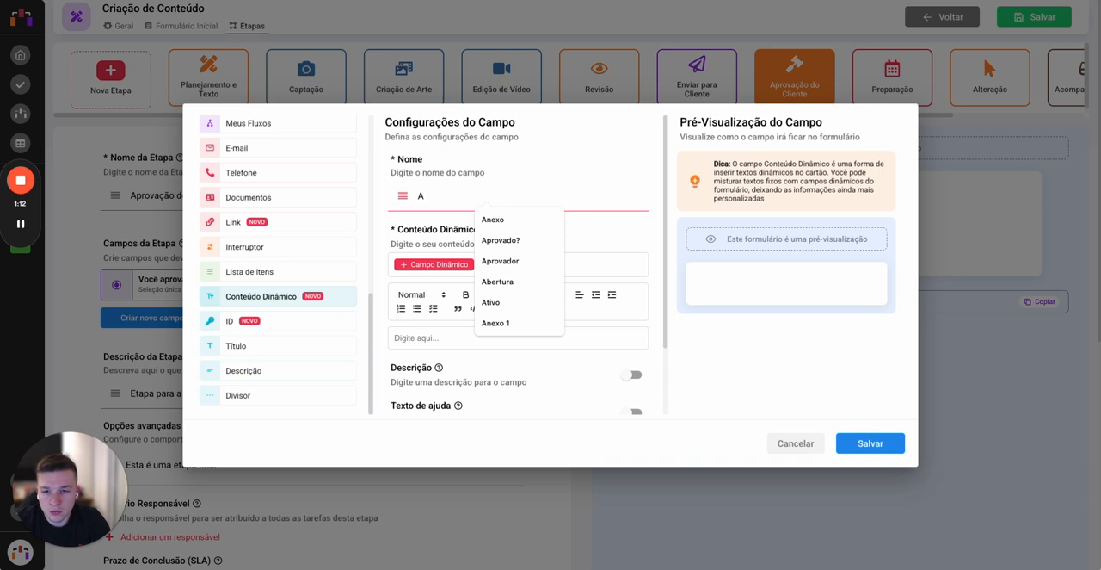
{"action": "type", "text": "pr"}
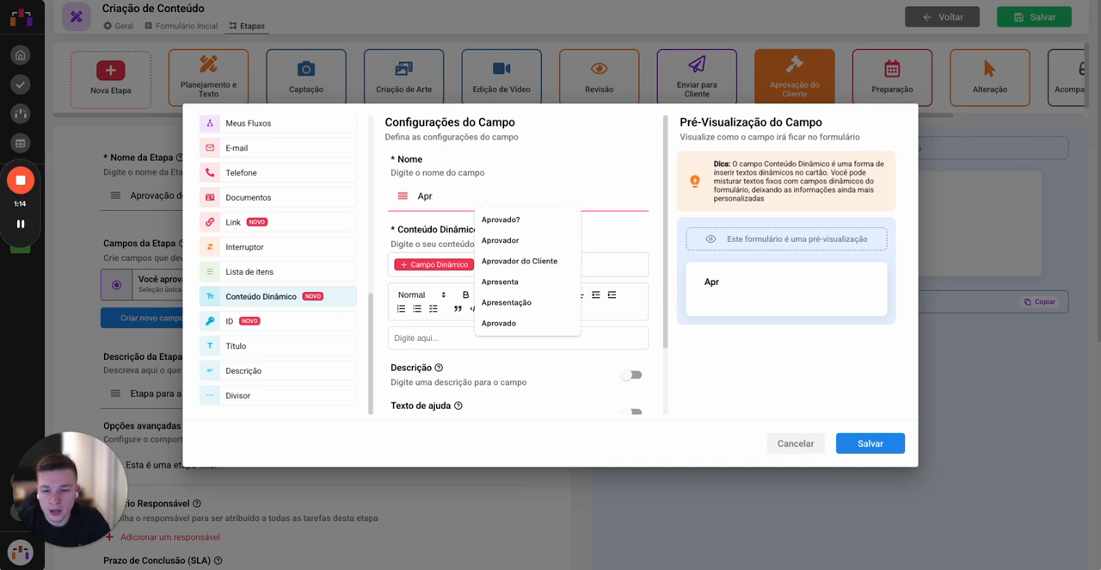
{"action": "type", "text": "ove a "}
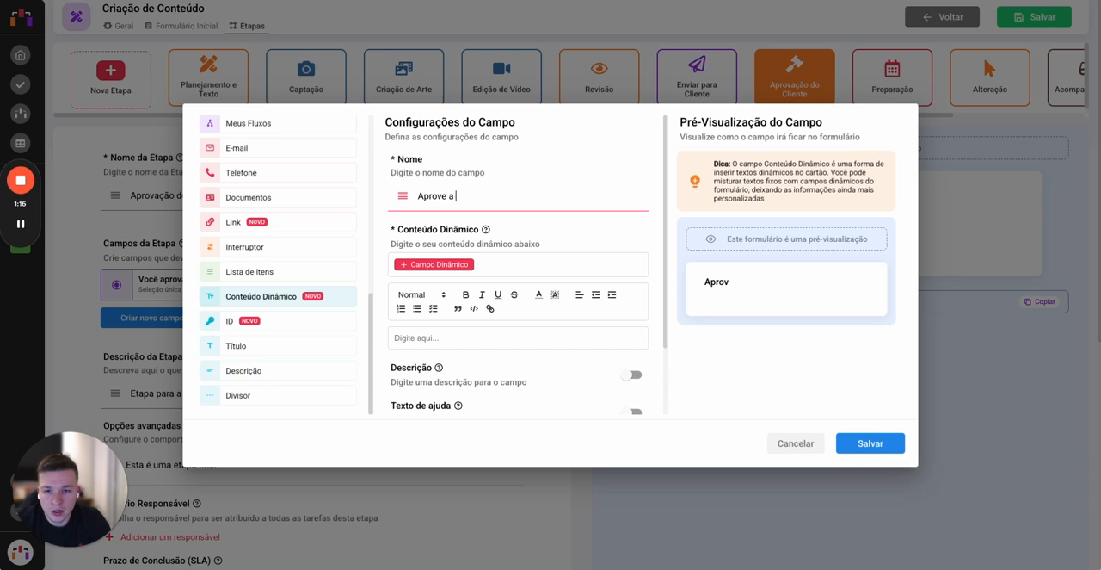
{"action": "type", "text": "arte a"}
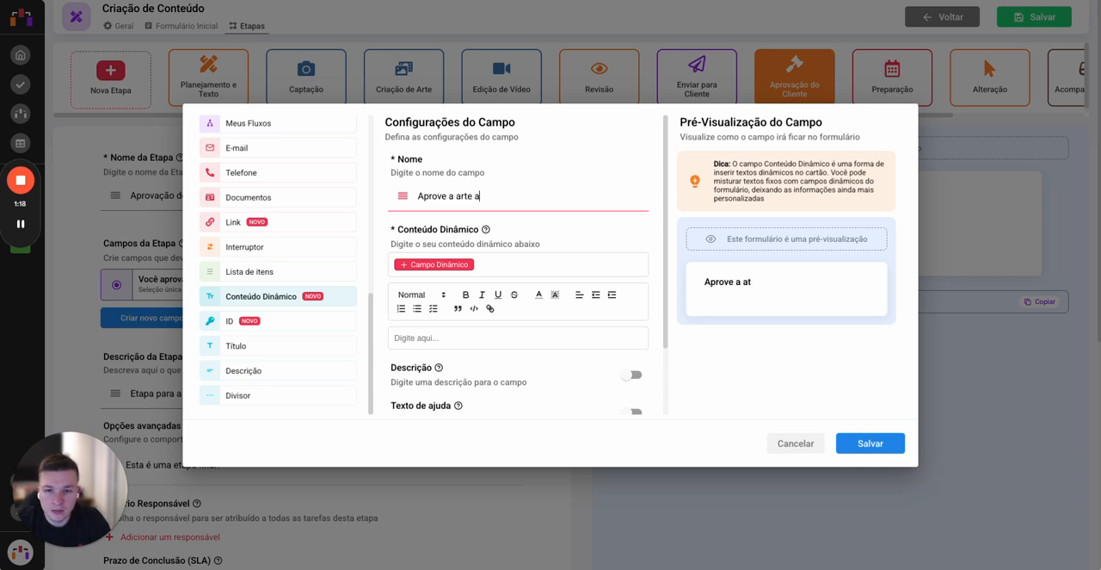
{"action": "type", "text": "baixo"}
Step: Enter "Legenda:" as the first line of the field's dynamic content, followed by a new line
{"action": "left_click", "coordinate": [488, 338]}
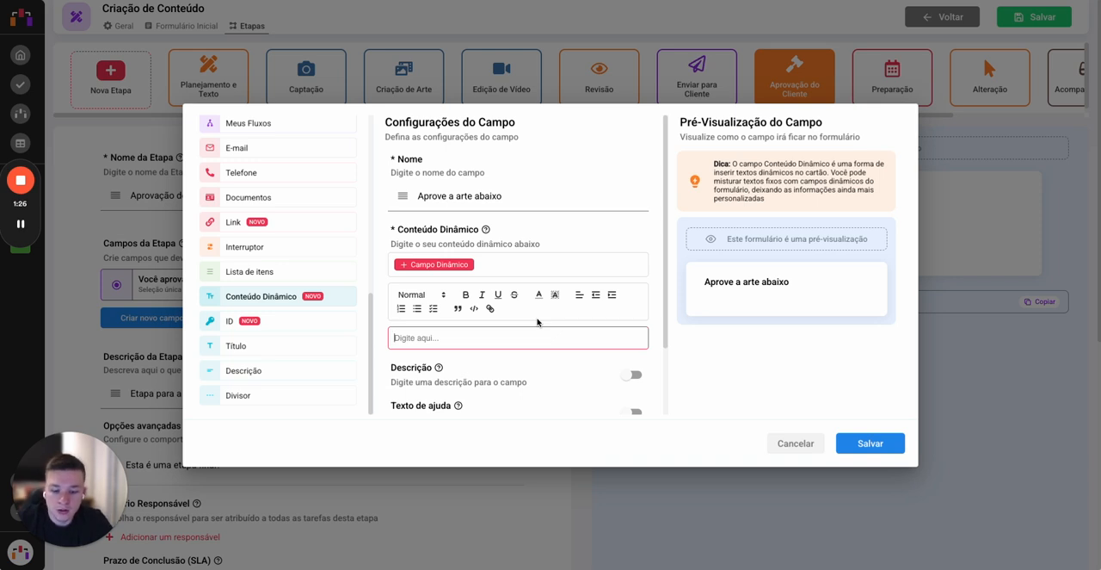
{"action": "type", "text": "LEg"}
{"action": "key", "text": "BackSpace"}
{"action": "key", "text": "BackSpace"}
{"action": "type", "text": "ge"}
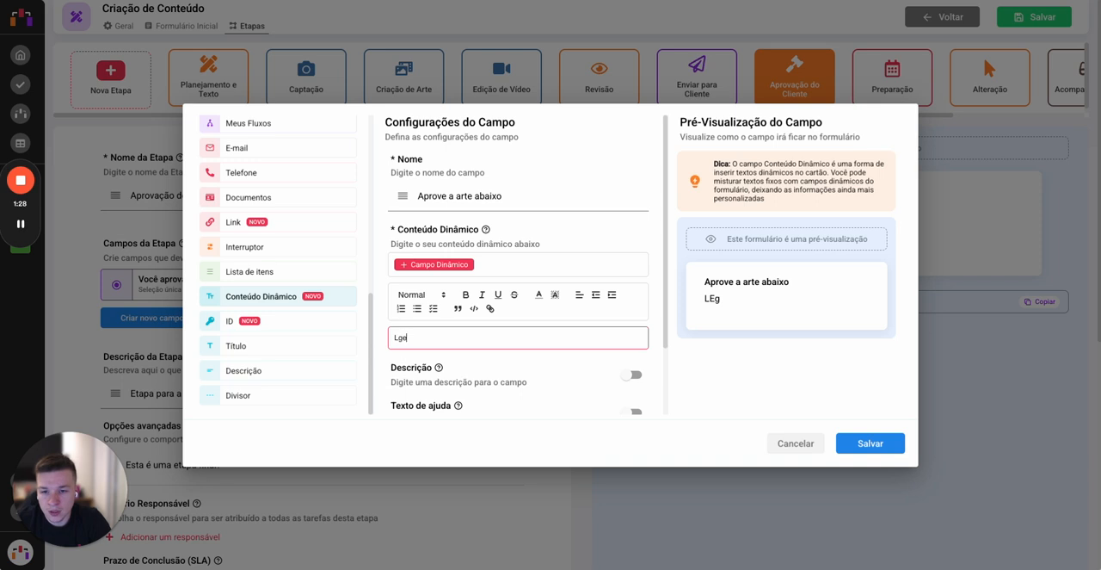
{"action": "key", "text": "BackSpace"}
{"action": "key", "text": "BackSpace"}
{"action": "type", "text": "egenda"}
{"action": "key", "text": "BackSpace"}
{"action": "type", "text": "enda:"}
{"action": "key", "text": "Return"}
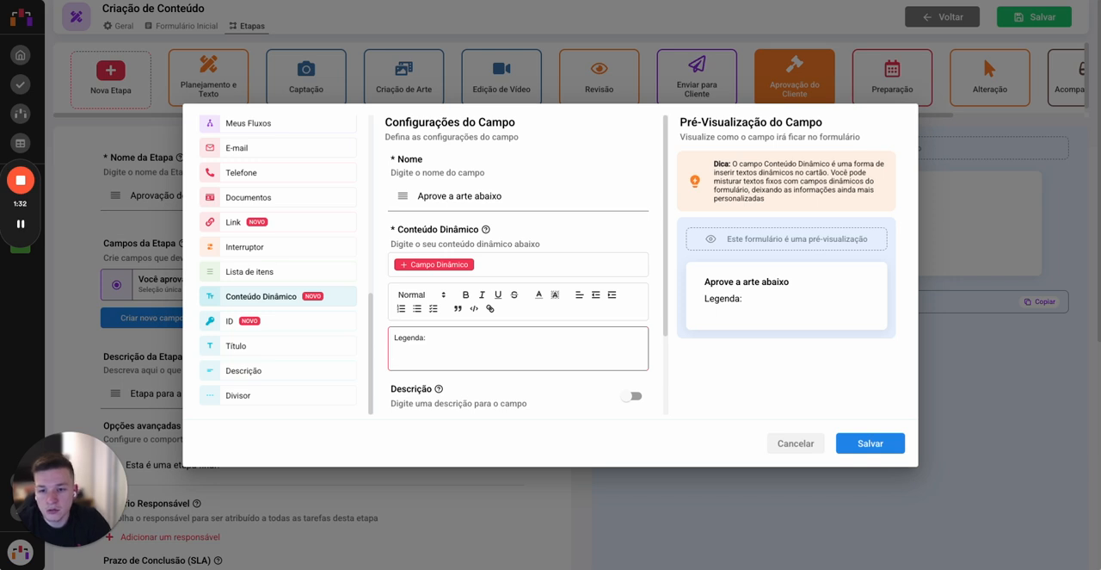
{"action": "key", "text": "BackSpace"}
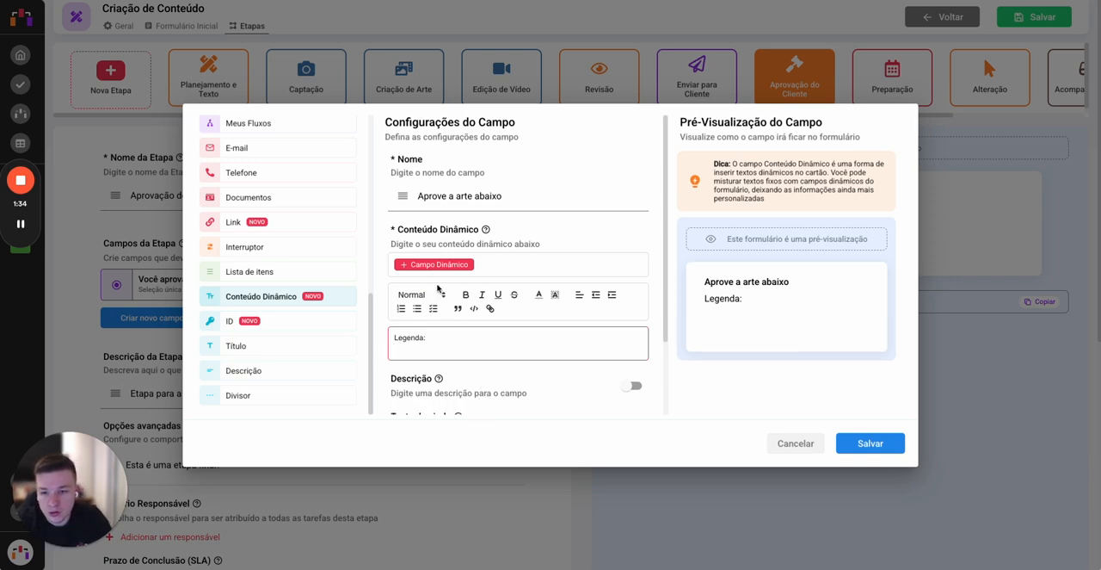
Step: Insert the dynamic field "Legenda" below the "Legenda:" line in the content
{"action": "left_click", "coordinate": [439, 265]}
{"action": "scroll", "coordinate": [480, 307], "scroll_direction": "down", "scroll_amount": 5}
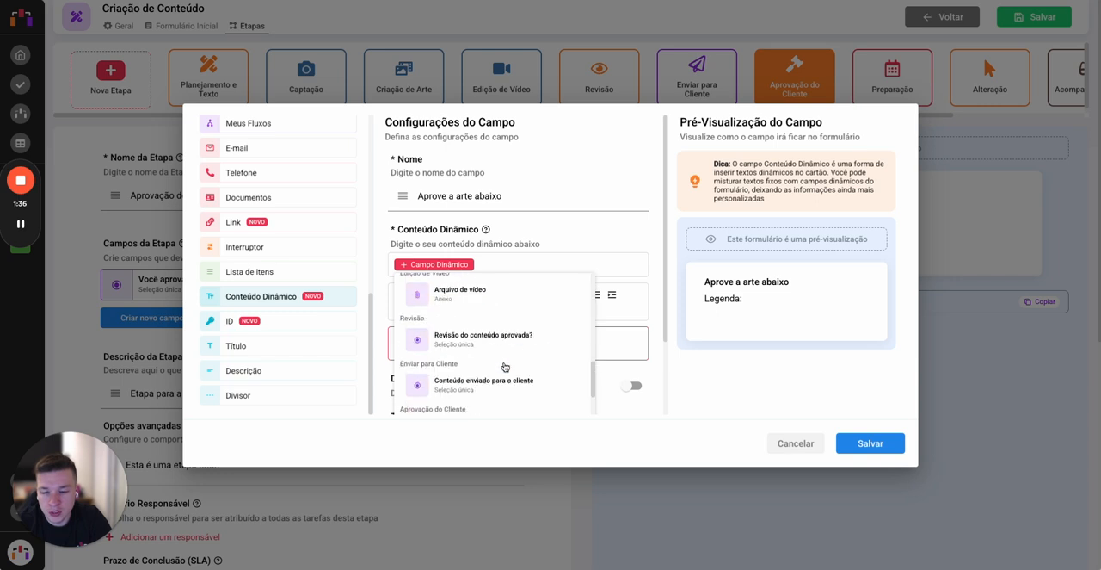
{"action": "scroll", "coordinate": [484, 327], "scroll_direction": "up", "scroll_amount": 3}
{"action": "scroll", "coordinate": [484, 341], "scroll_direction": "down", "scroll_amount": 6}
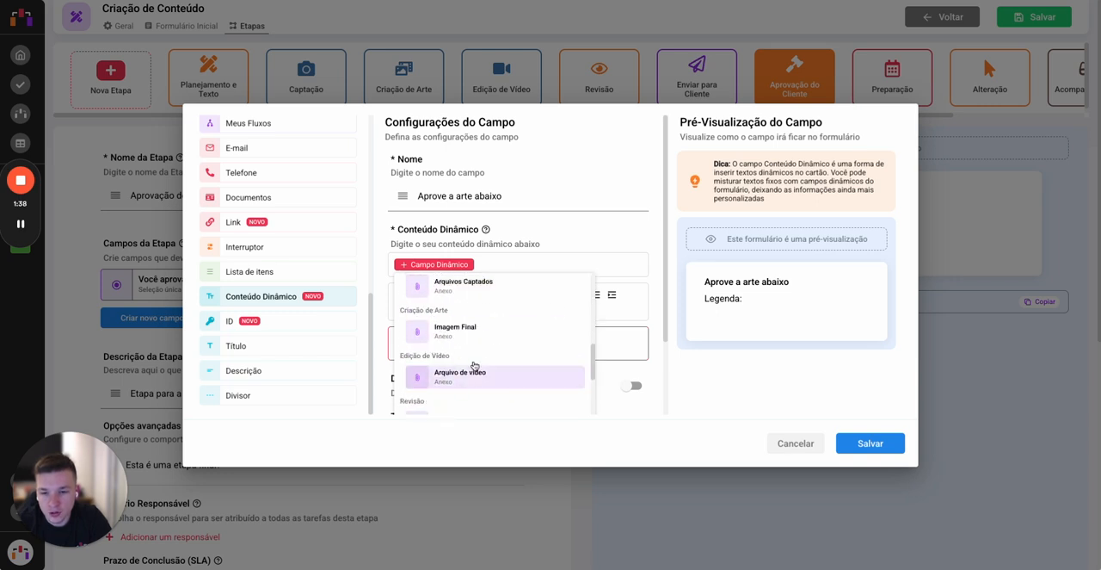
{"action": "scroll", "coordinate": [503, 394], "scroll_direction": "down", "scroll_amount": 3}
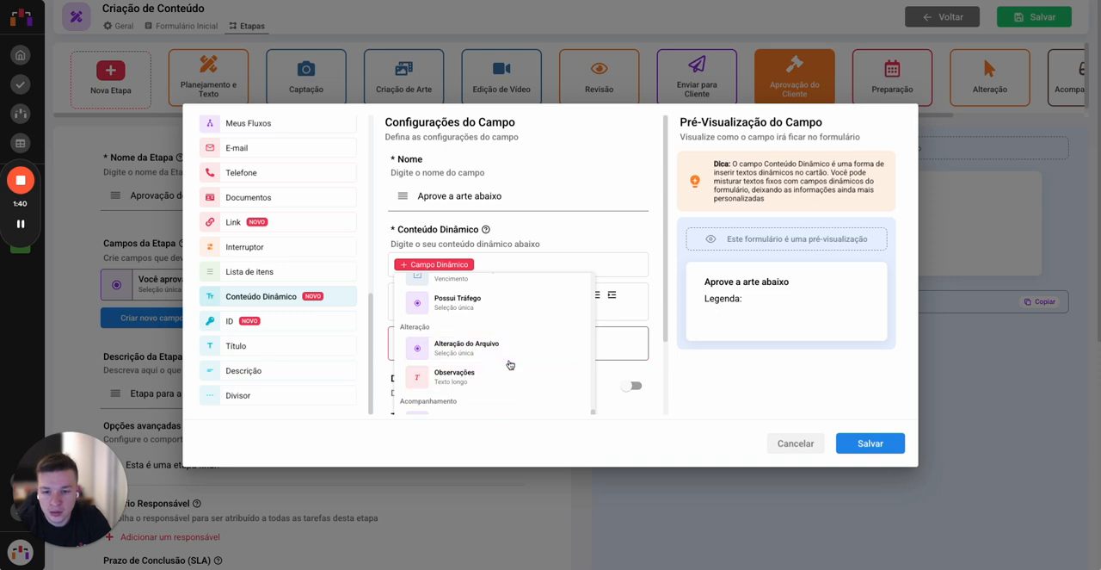
{"action": "scroll", "coordinate": [508, 361], "scroll_direction": "down", "scroll_amount": 3}
{"action": "scroll", "coordinate": [481, 331], "scroll_direction": "up", "scroll_amount": 2}
{"action": "scroll", "coordinate": [473, 336], "scroll_direction": "up", "scroll_amount": 10}
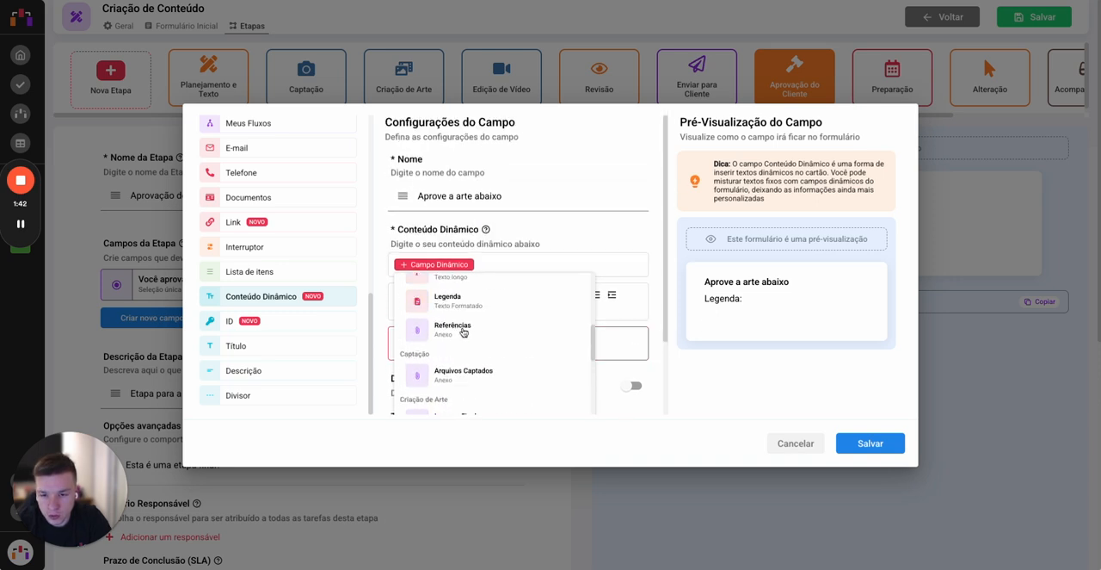
{"action": "left_click", "coordinate": [467, 311]}
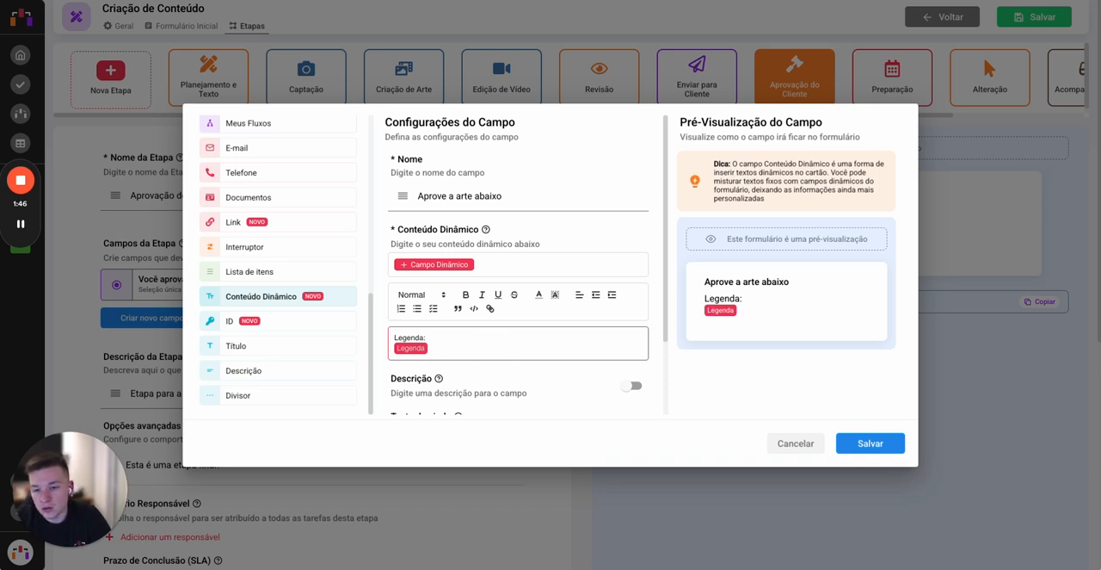
Step: Add an "Artes:" line after a blank line and insert the dynamic field "Imagem Final" beneath it
{"action": "key", "text": "Return"}
{"action": "key", "text": "Return"}
{"action": "type", "text": "Ar"}
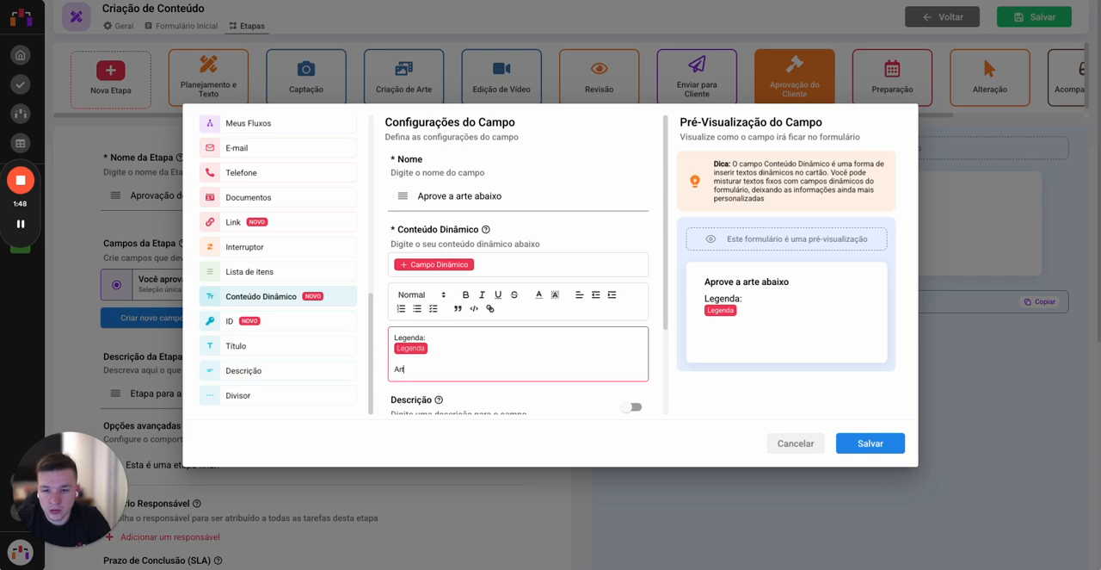
{"action": "type", "text": "tes:"}
{"action": "key", "text": "Return"}
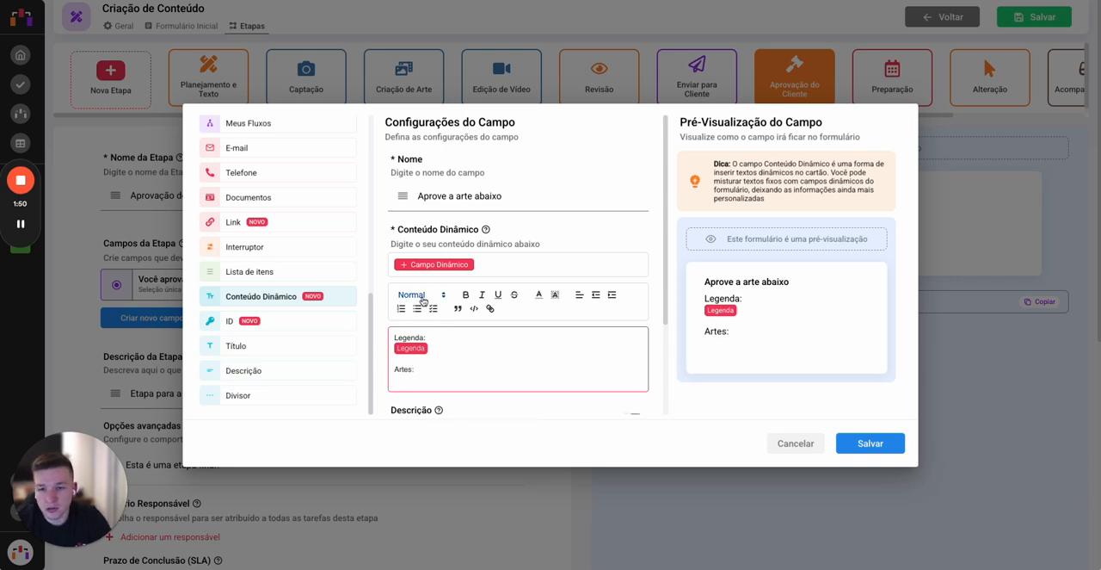
{"action": "left_click", "coordinate": [434, 265]}
{"action": "scroll", "coordinate": [501, 339], "scroll_direction": "down", "scroll_amount": 5}
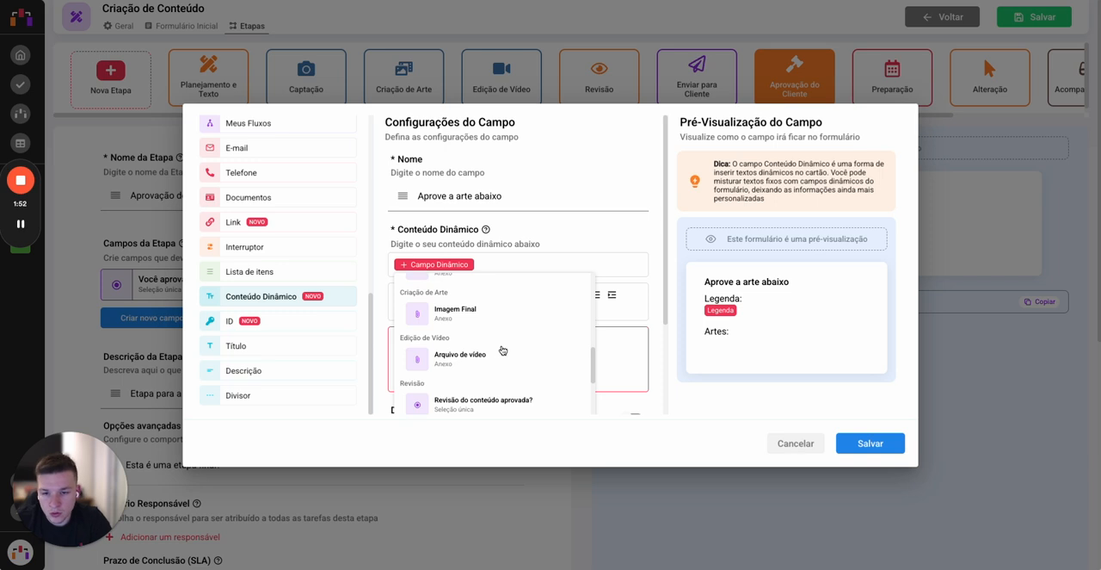
{"action": "left_click", "coordinate": [479, 314]}
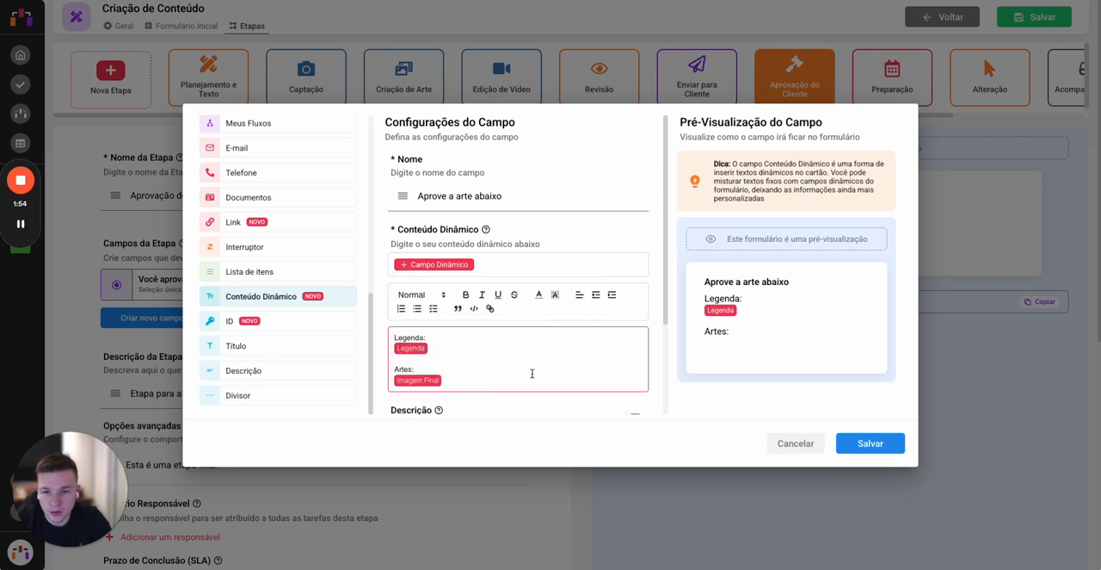
Step: Save the new dynamic content field and the flow's stage settings
{"action": "scroll", "coordinate": [511, 380], "scroll_direction": "down", "scroll_amount": 2}
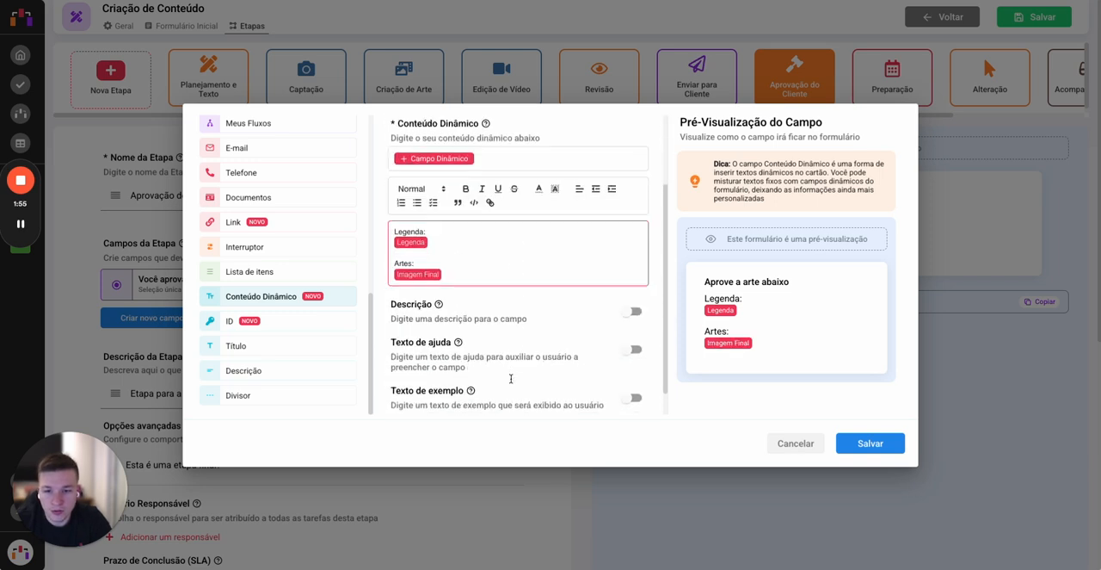
{"action": "left_click", "coordinate": [874, 437]}
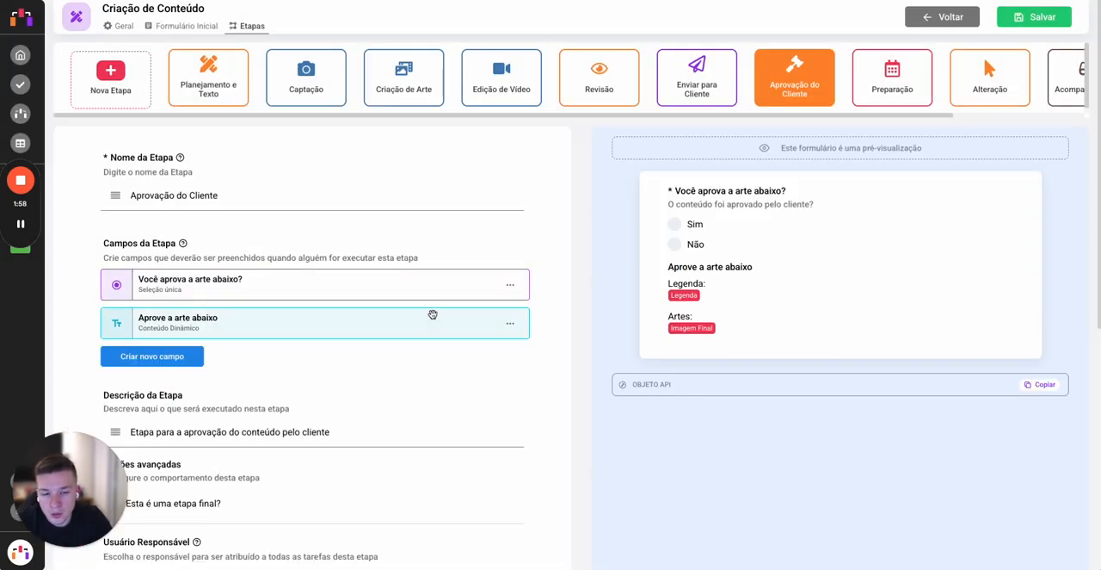
{"action": "left_click", "coordinate": [1042, 23]}
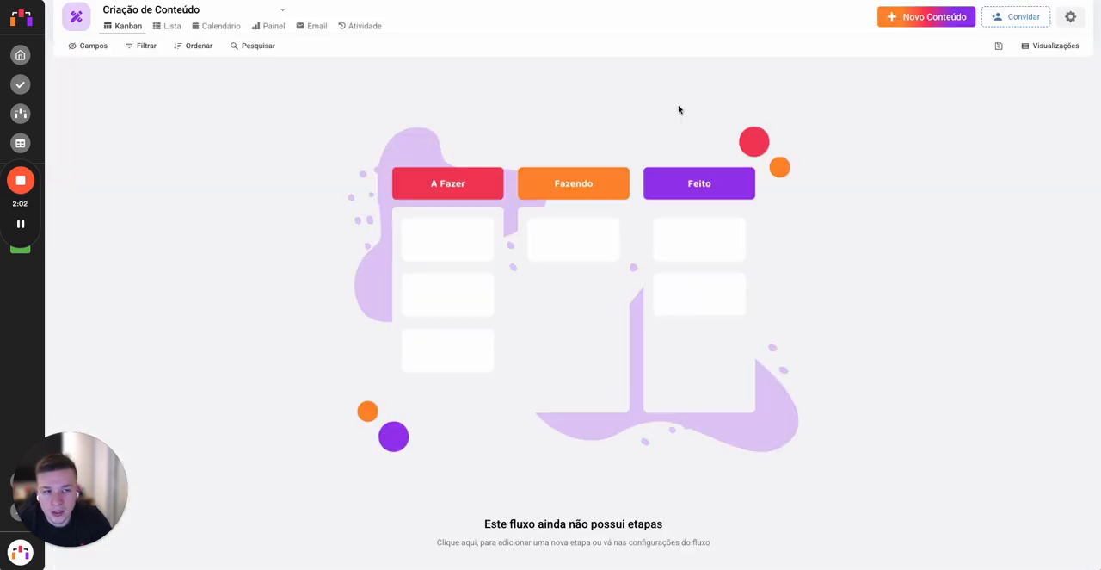
Step: Rename the "Alteração" stage on the Kanban board as "Solicitada Alteração"
{"action": "scroll", "coordinate": [841, 164], "scroll_direction": "right", "scroll_amount": 5}
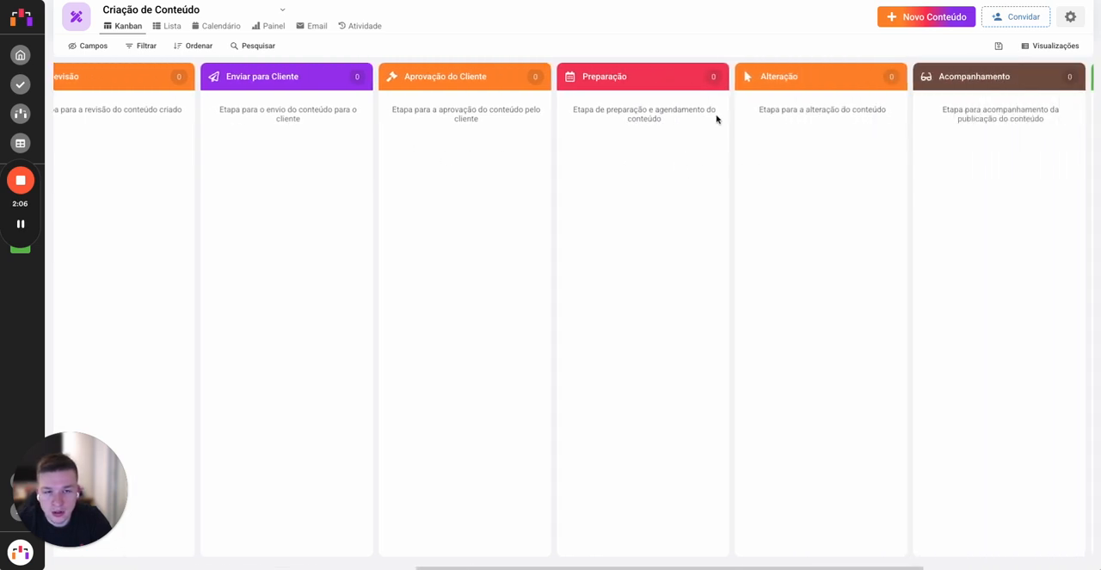
{"action": "left_click", "coordinate": [795, 76]}
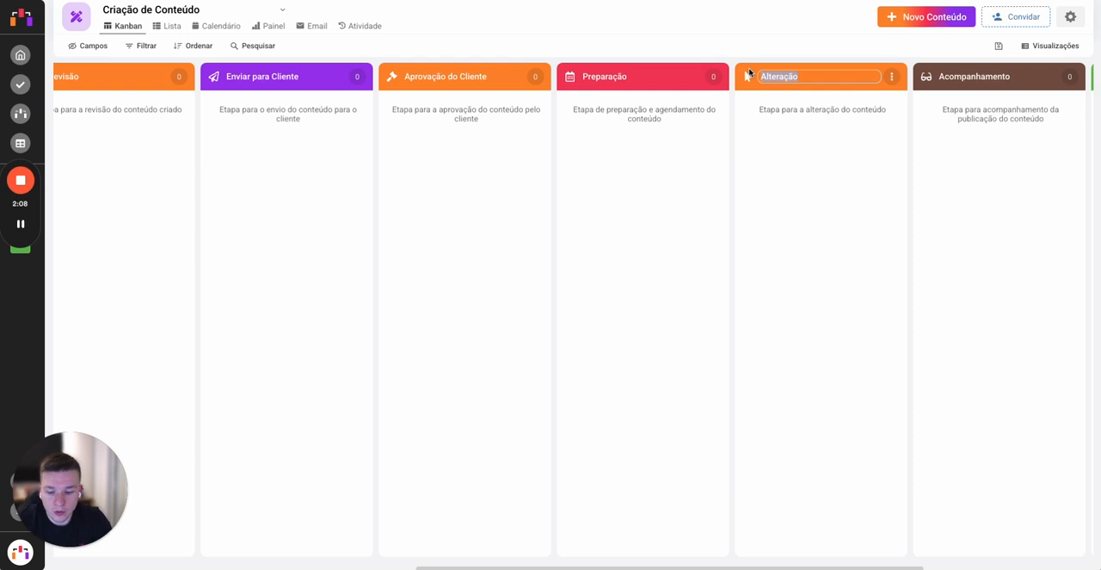
{"action": "type", "text": "So"}
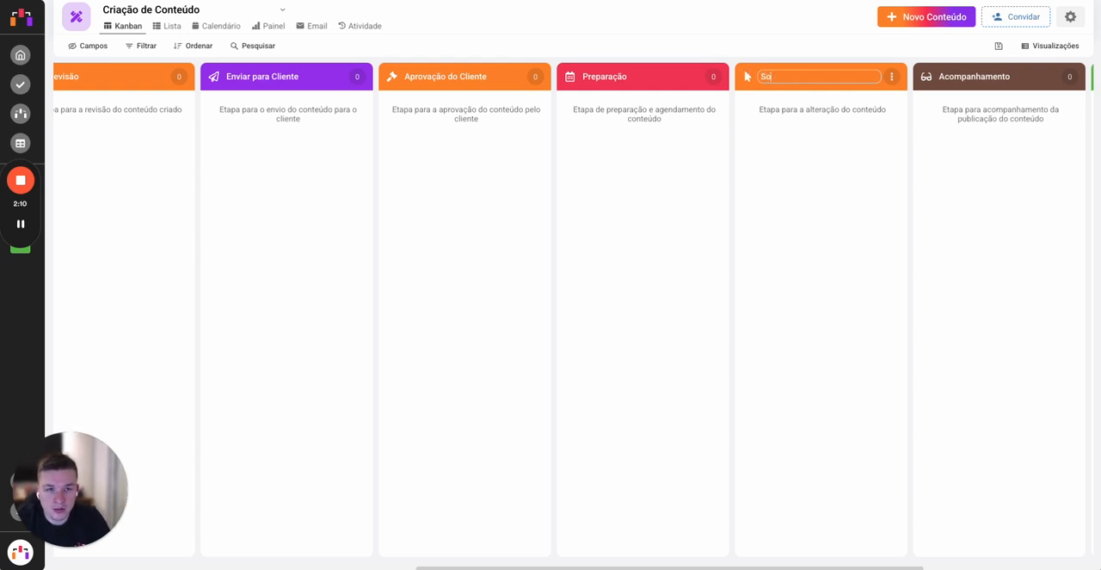
{"action": "type", "text": "licitada Alter"}
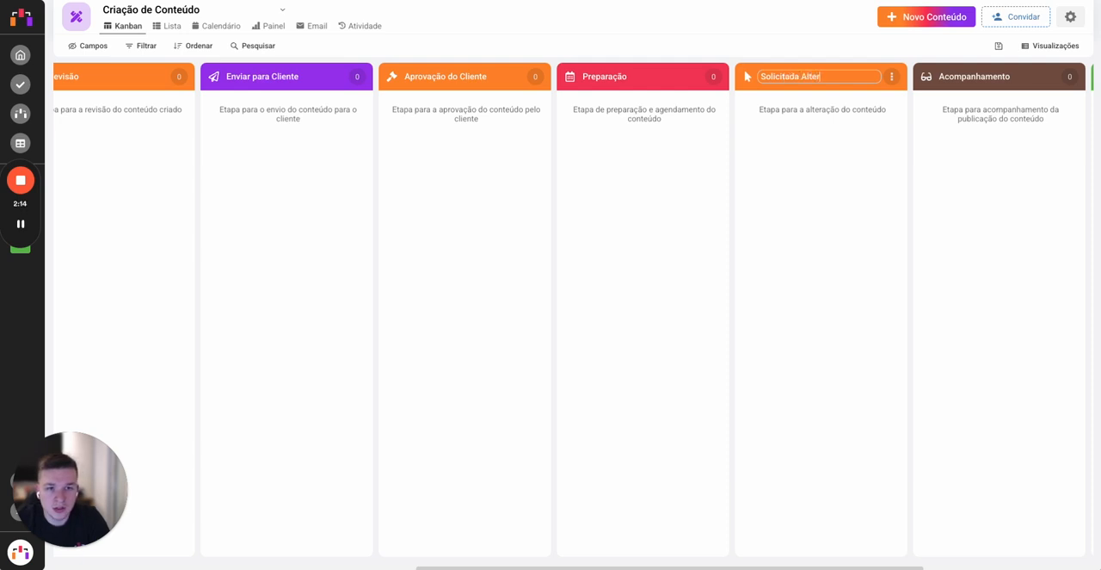
{"action": "type", "text": "o"}
{"action": "key", "text": "Return"}
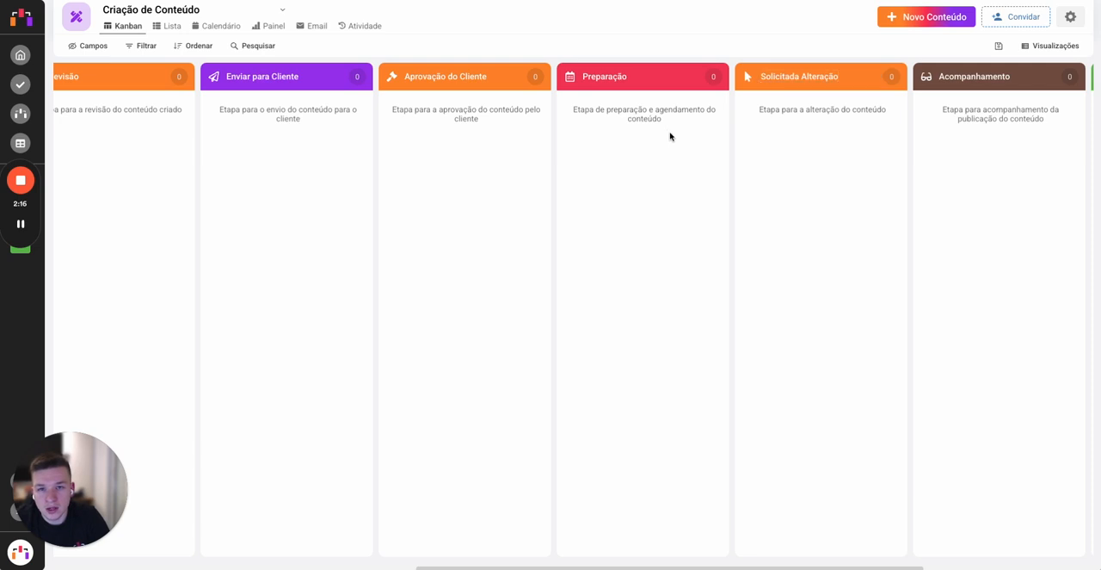
Step: Rename the "Preparação" stage as "Agendar"
{"action": "left_click", "coordinate": [658, 78]}
{"action": "left_click_drag", "start_coordinate": [657, 78], "coordinate": [570, 77]}
{"action": "type", "text": "Apr"}
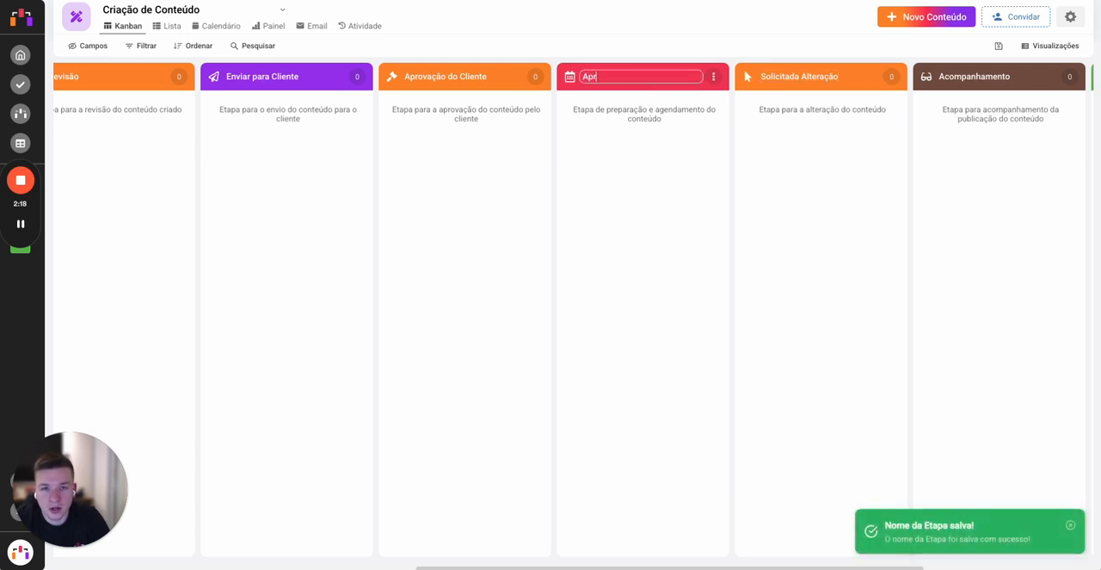
{"action": "key", "text": "BackSpace"}
{"action": "type", "text": "genda"}
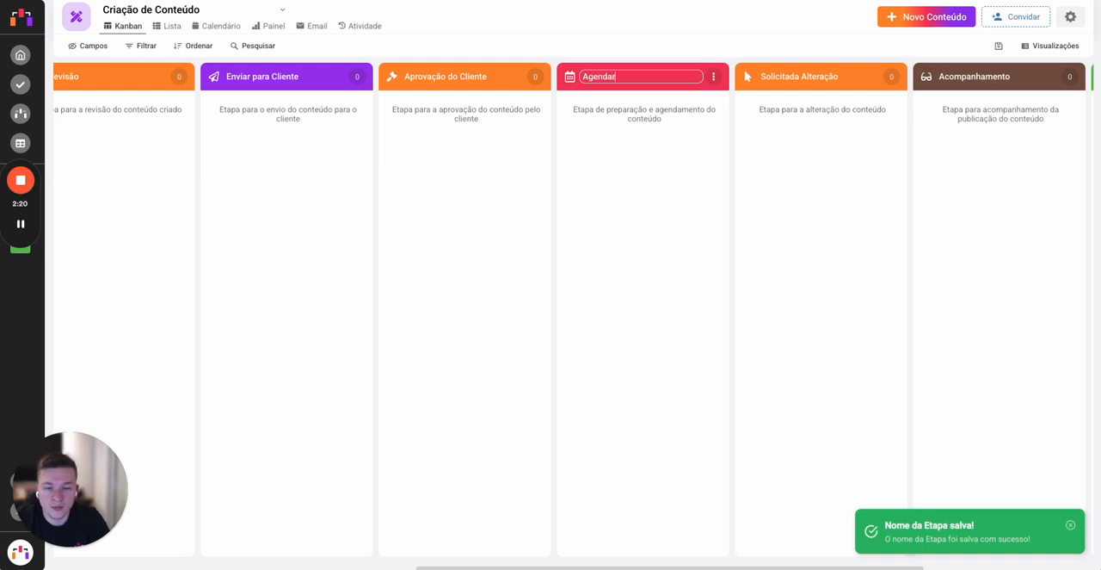
{"action": "key", "text": "Tab"}
{"action": "left_click", "coordinate": [574, 203]}
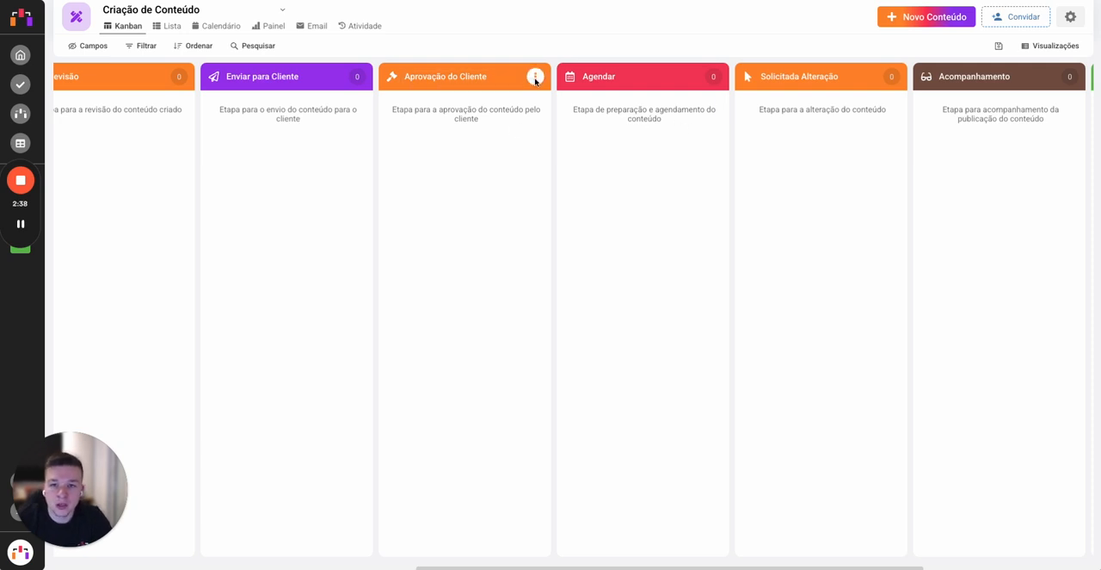
Step: Start a new content item for the client XYZ Indústria S.A with the title "Dia da árvore"
{"action": "scroll", "coordinate": [459, 131], "scroll_direction": "left", "scroll_amount": 9}
{"action": "left_click", "coordinate": [940, 19]}
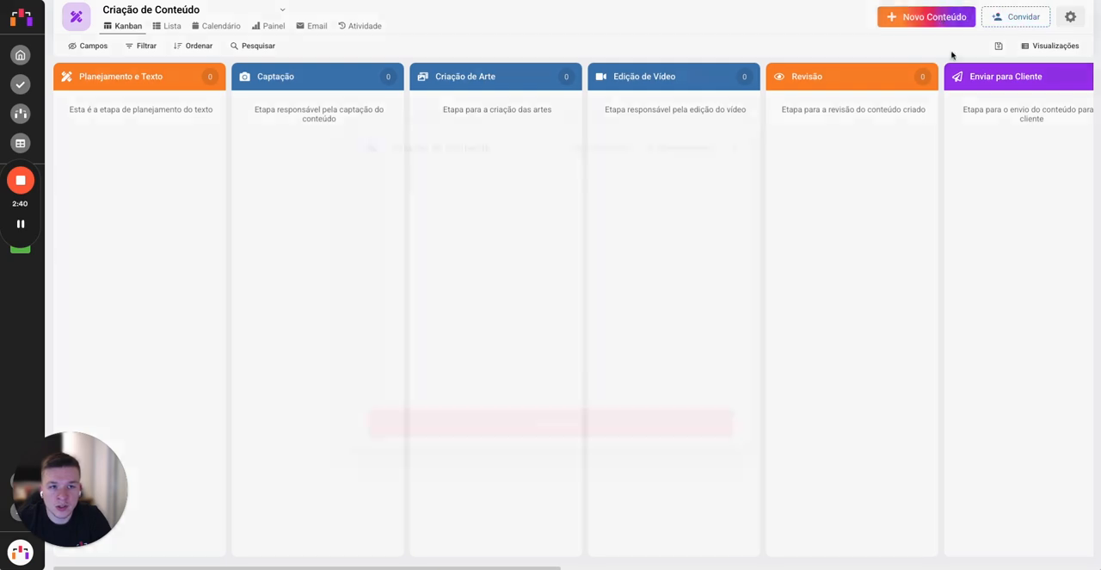
{"action": "left_click", "coordinate": [465, 136]}
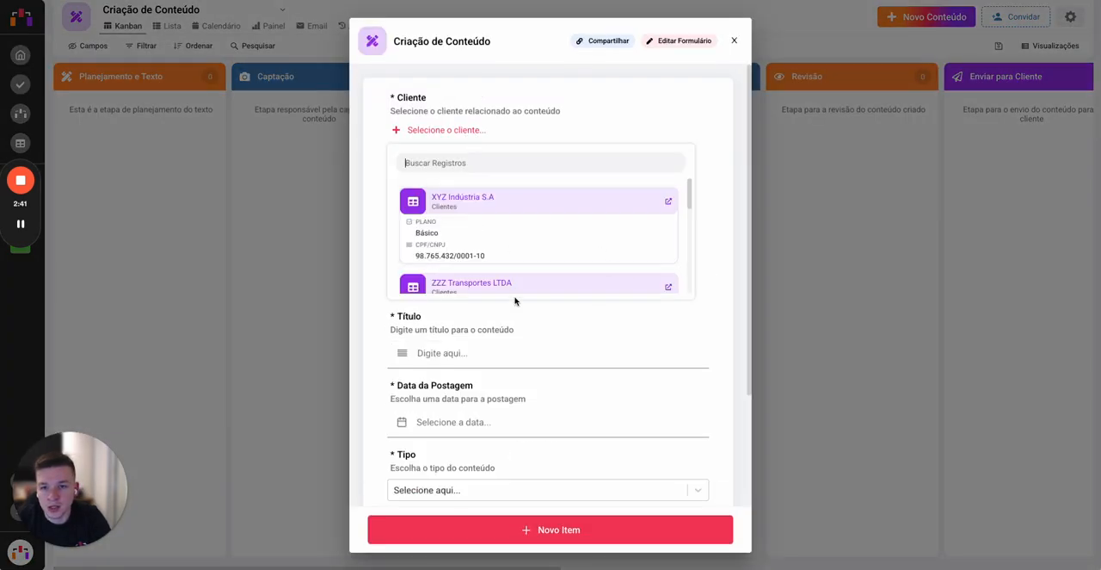
{"action": "left_click", "coordinate": [619, 231]}
{"action": "left_click", "coordinate": [478, 260]}
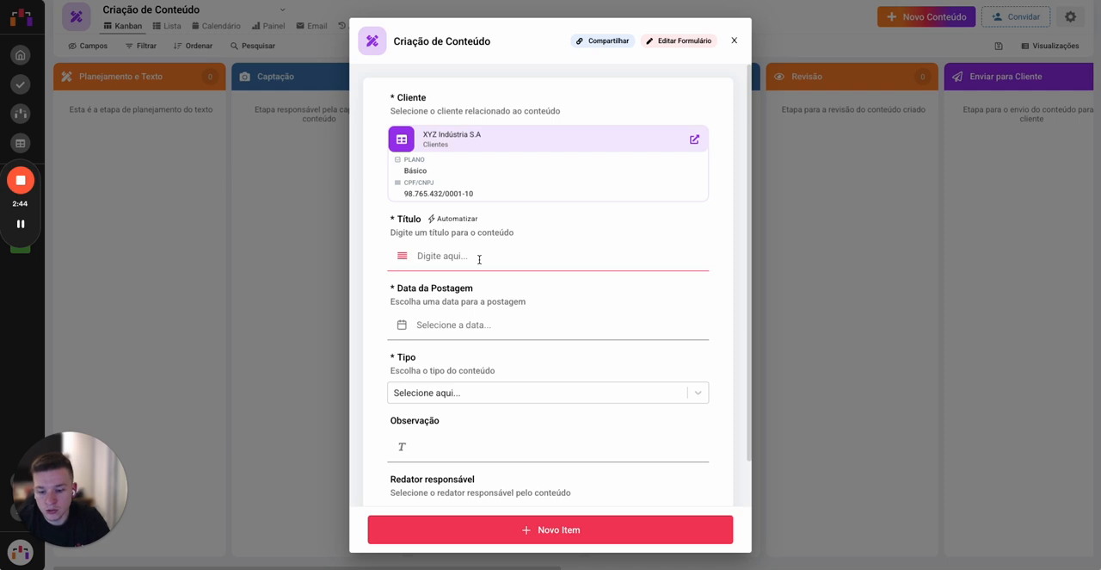
{"action": "type", "text": "Dia da árv"}
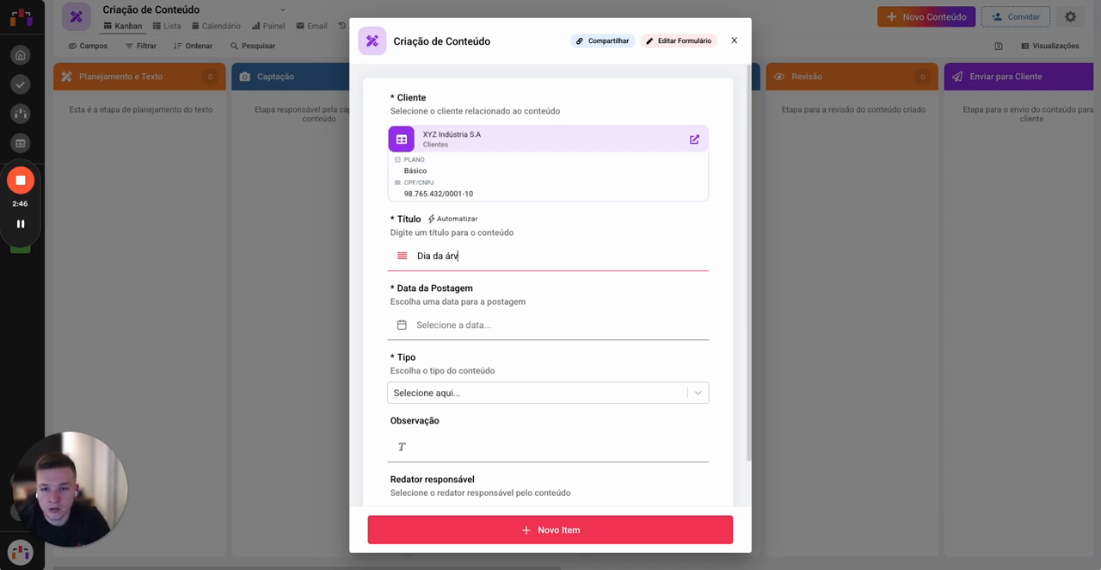
{"action": "type", "text": "ore"}
Step: Set the posting date to 31/01/2025 and the type to Feed, and create the content item
{"action": "left_click", "coordinate": [456, 325]}
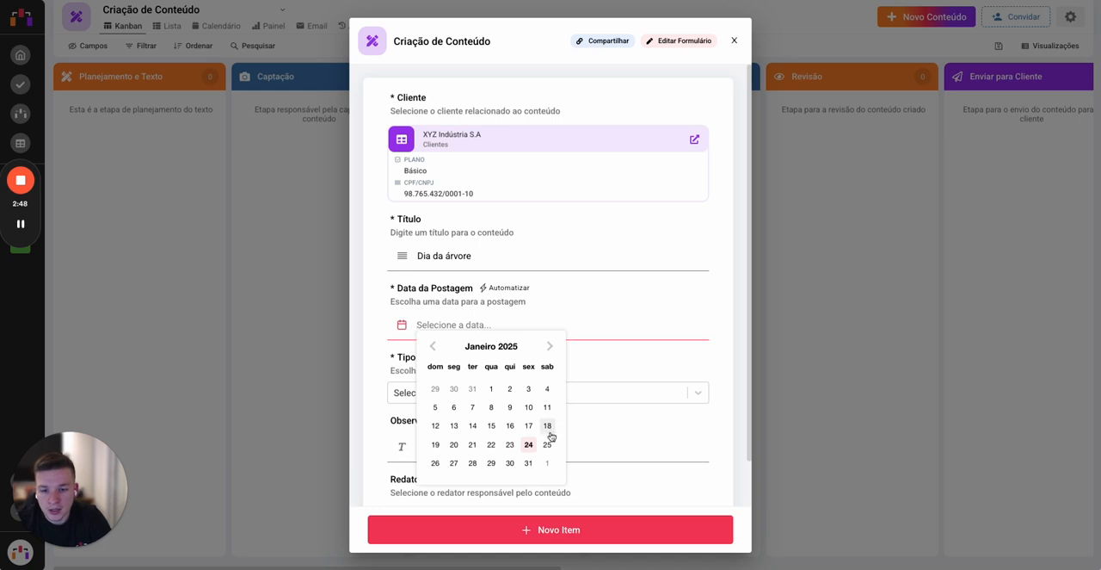
{"action": "left_click", "coordinate": [528, 463]}
{"action": "left_click", "coordinate": [457, 392]}
{"action": "left_click", "coordinate": [477, 439]}
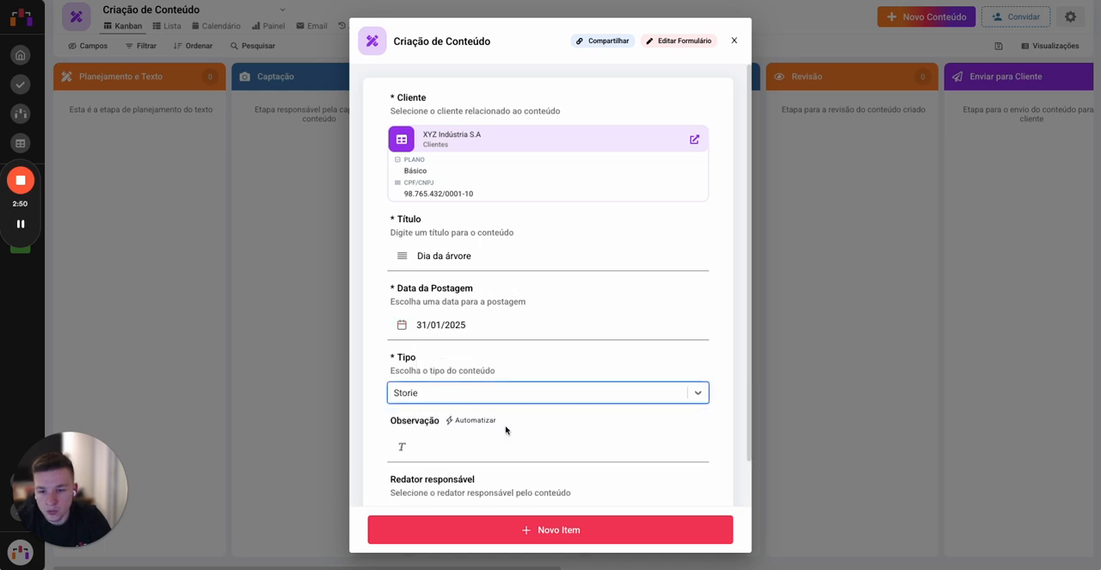
{"action": "scroll", "coordinate": [506, 430], "scroll_direction": "down", "scroll_amount": 1}
{"action": "left_click", "coordinate": [484, 344]}
{"action": "left_click", "coordinate": [491, 368]}
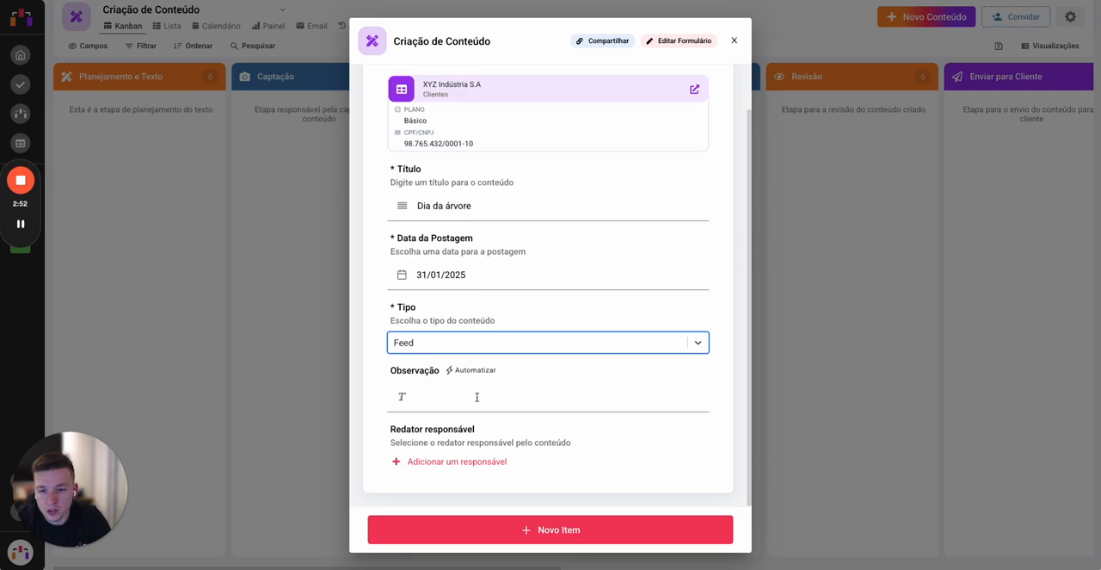
{"action": "left_click", "coordinate": [535, 530]}
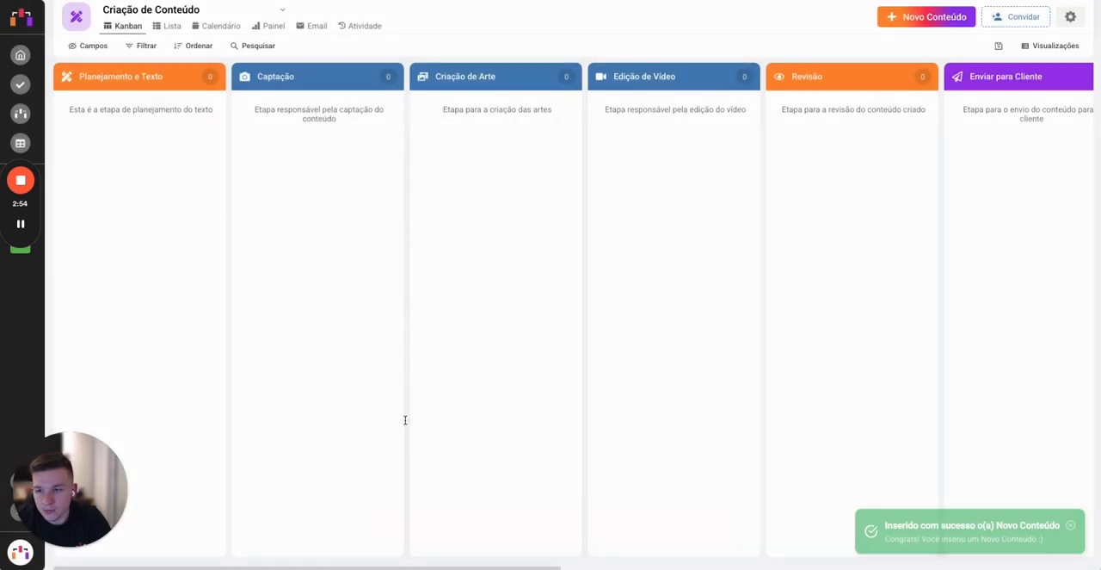
Step: In the "Dia da árvore" card, set Necessita Captação to Não and enter "Aproveite o dia da árvore" as the Chamada
{"action": "left_click", "coordinate": [194, 197]}
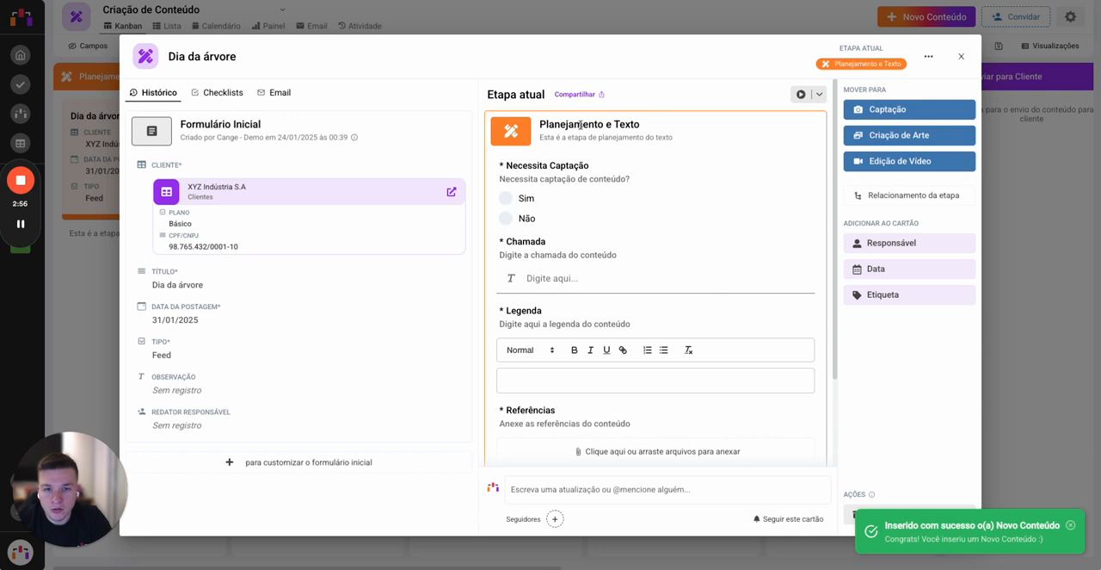
{"action": "left_click_drag", "start_coordinate": [535, 124], "coordinate": [678, 126]}
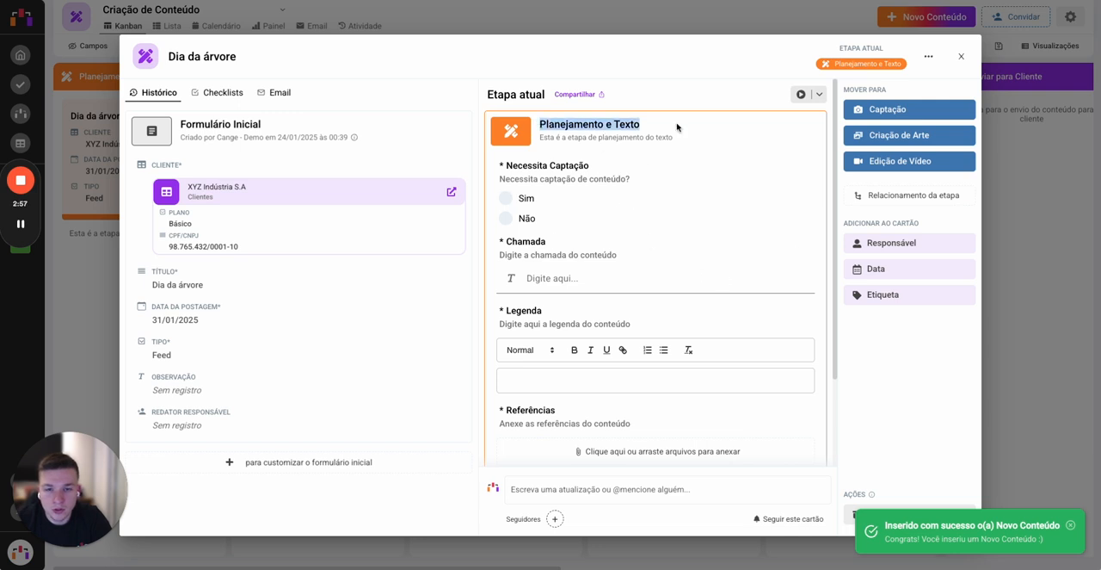
{"action": "left_click", "coordinate": [525, 218]}
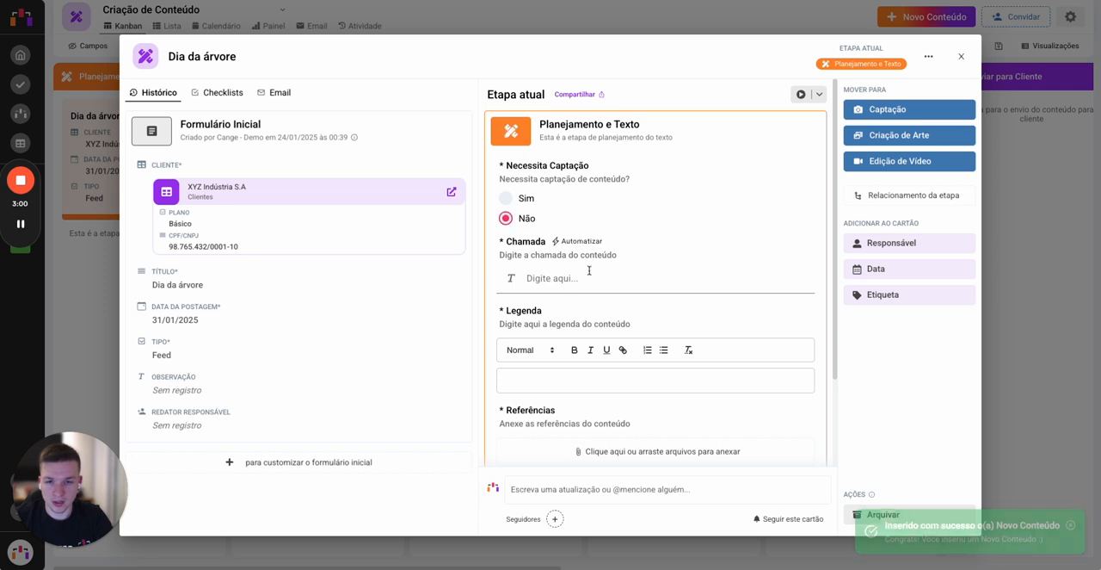
{"action": "left_click", "coordinate": [593, 278]}
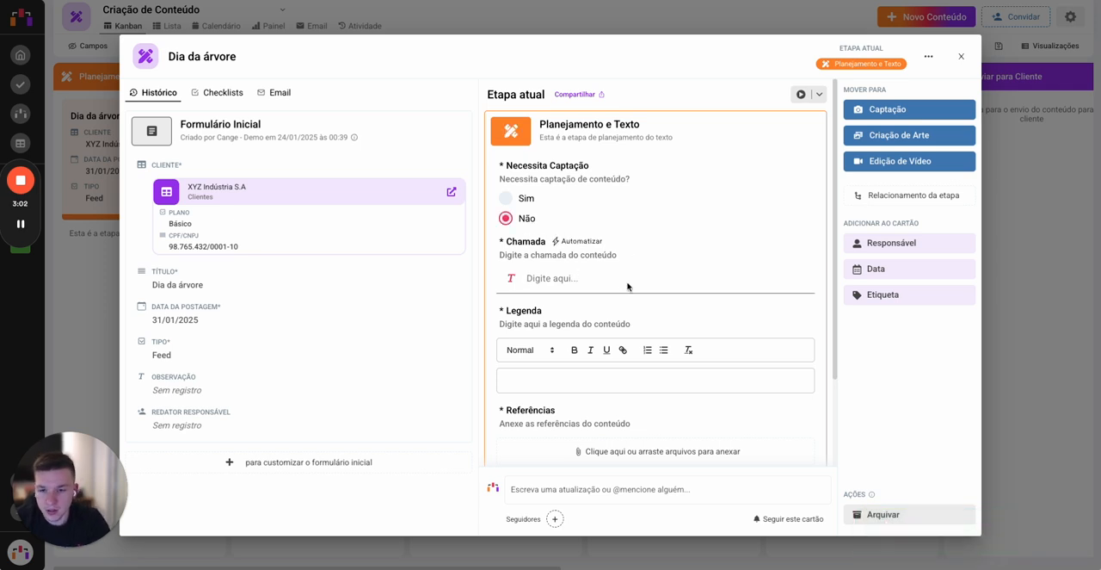
{"action": "type", "text": "Aproveite o dia da a"}
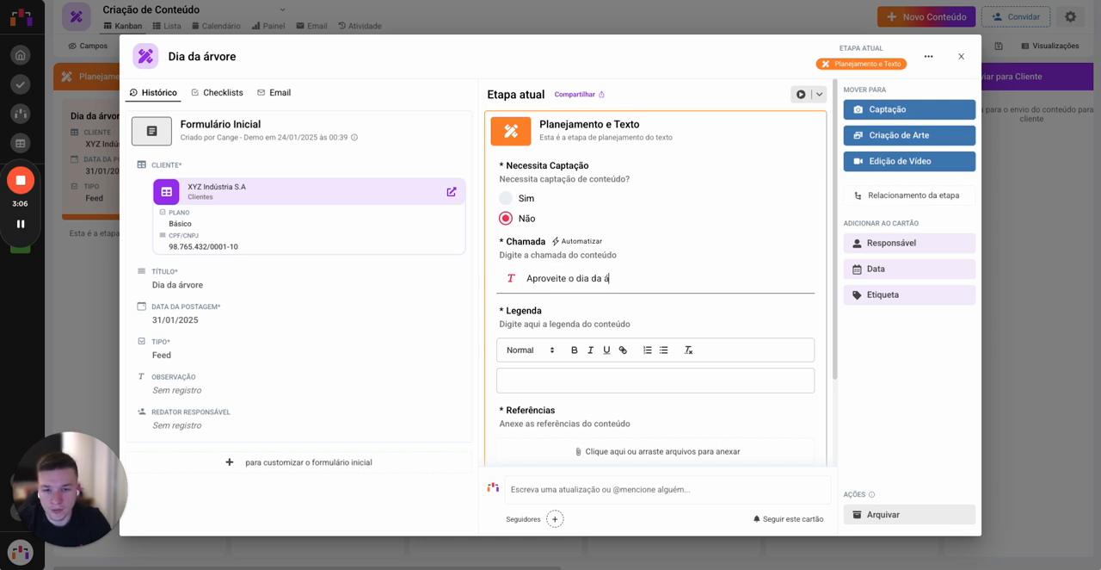
{"action": "key", "text": "BackSpace"}
{"action": "type", "text": "árvore"}
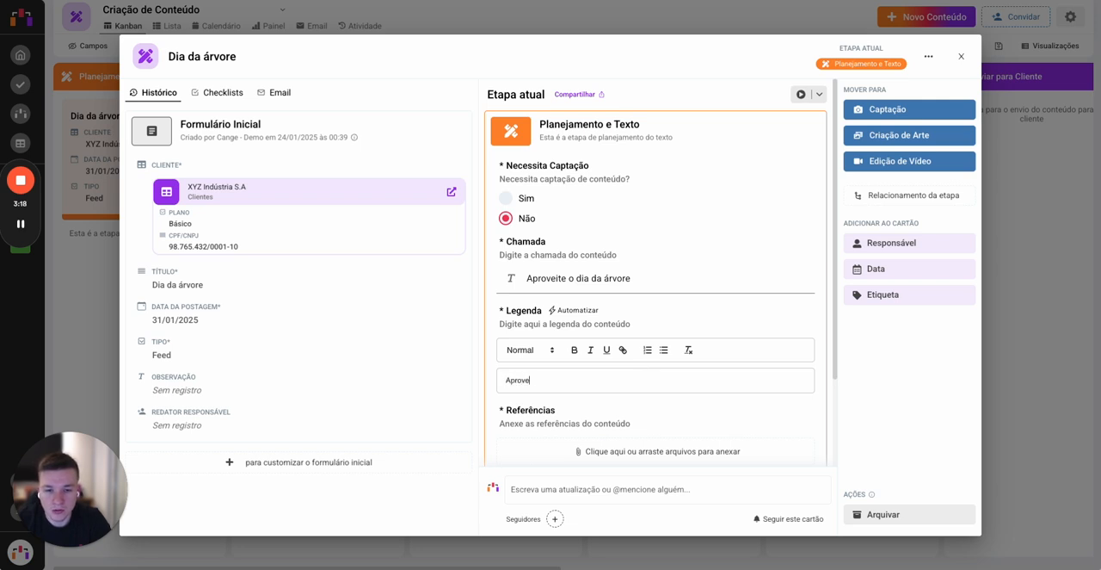
Step: Replace the card's Legenda text with "Hoje é o dia da árvore, aproveite!!"
{"action": "key", "text": "ctrl+a"}
{"action": "type", "text": "Hoje é o"}
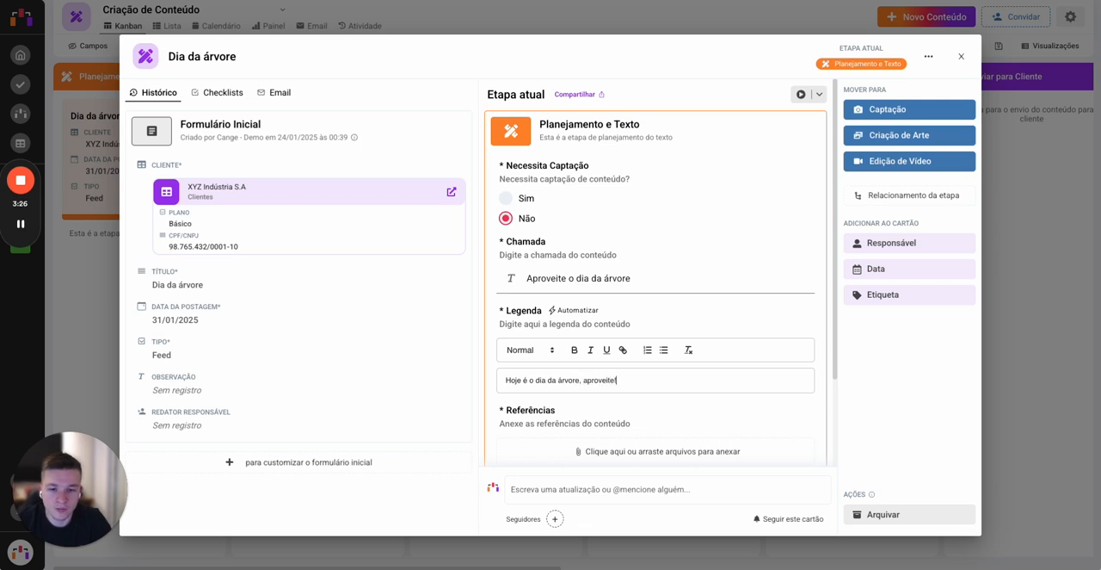
Step: Attach "2 1 (1).png" from Downloads under Referências and move the card to Criação de Arte
{"action": "scroll", "coordinate": [755, 418], "scroll_direction": "down", "scroll_amount": 3}
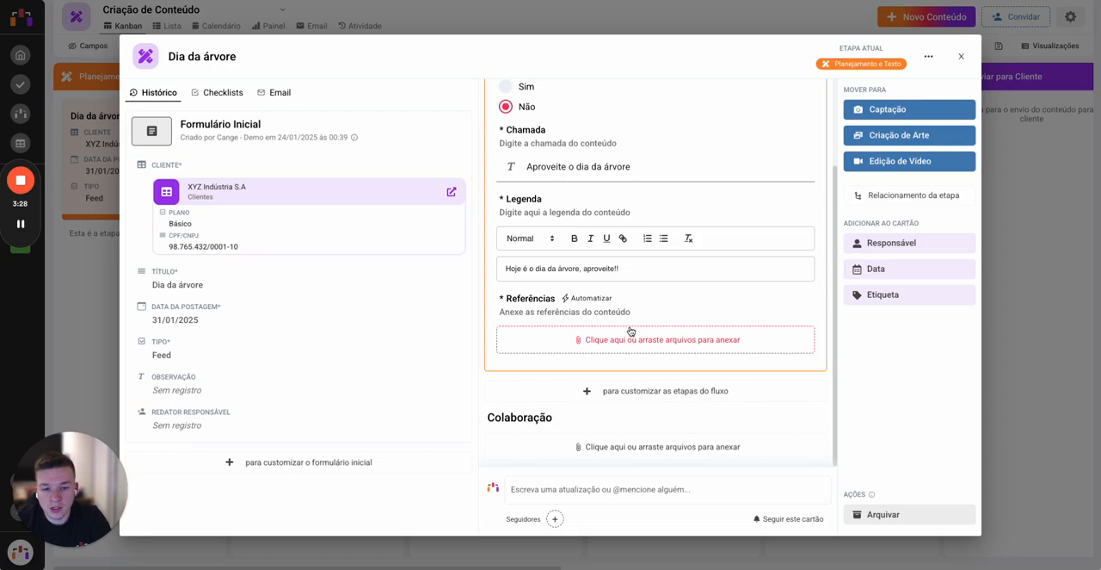
{"action": "left_click", "coordinate": [629, 335]}
{"action": "double_click", "coordinate": [382, 147]}
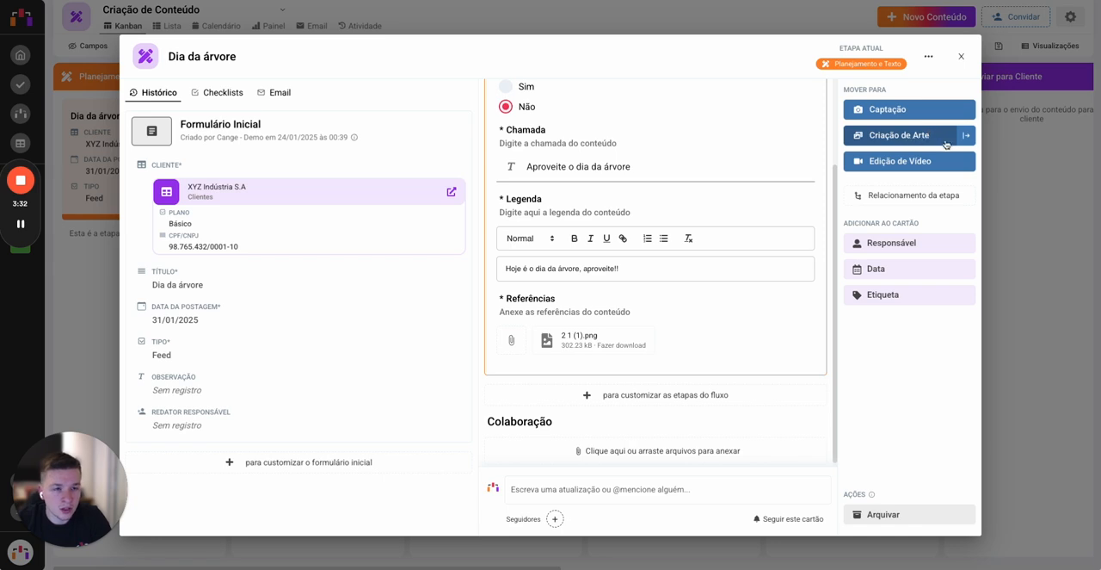
{"action": "left_click", "coordinate": [967, 135]}
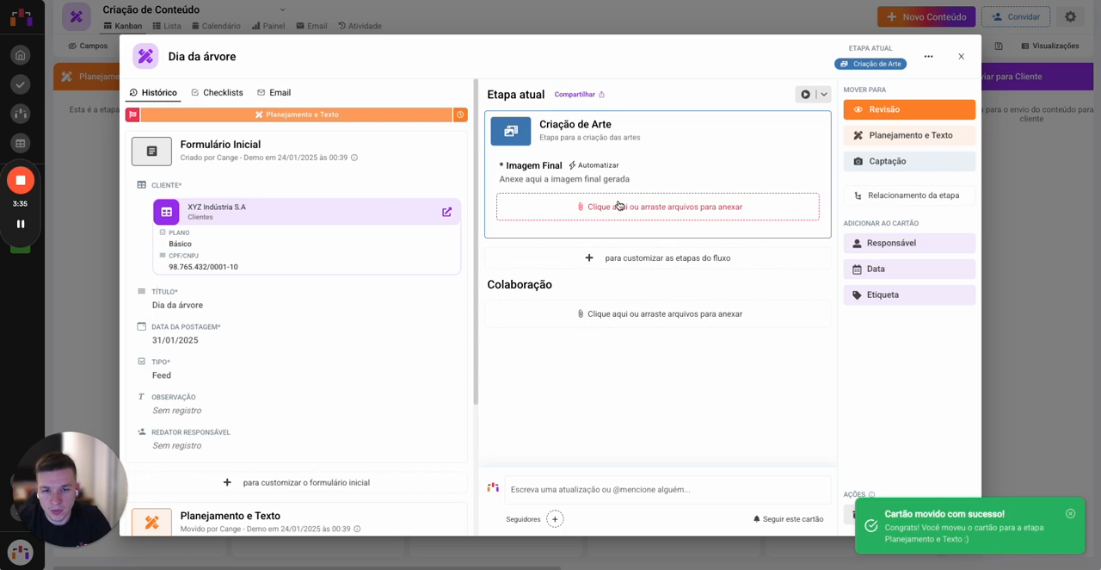
Step: Attach "2 1.png" from Downloads as the Imagem Final and move the card to Revisão
{"action": "left_click", "coordinate": [618, 204]}
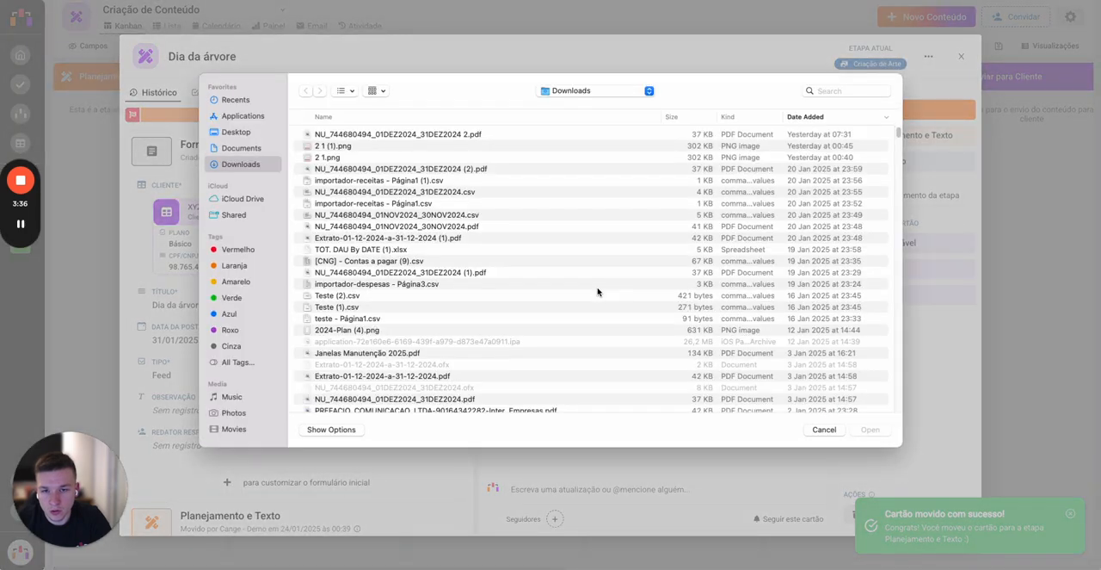
{"action": "double_click", "coordinate": [387, 159]}
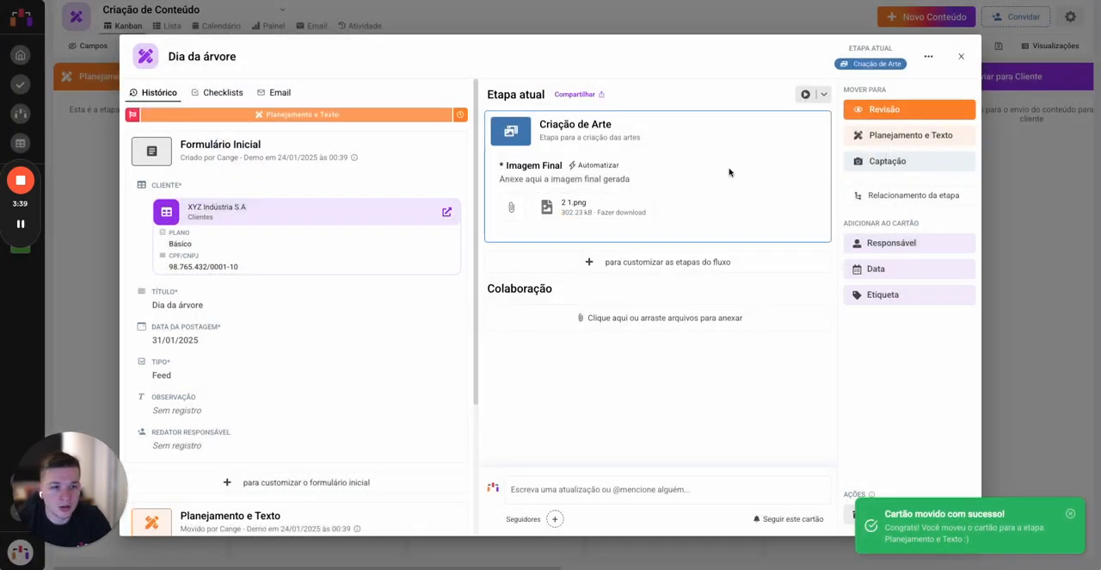
{"action": "left_click", "coordinate": [963, 109]}
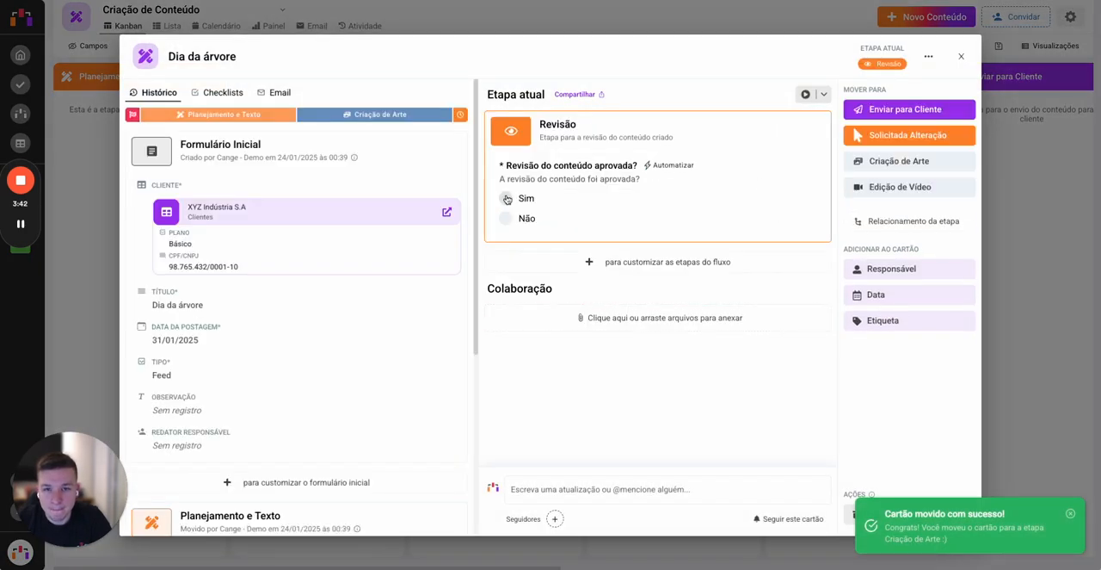
Step: Answer Sim to the content review and client sending questions, advancing the card through Enviar para Cliente to Aprovação do Cliente
{"action": "left_click", "coordinate": [521, 199]}
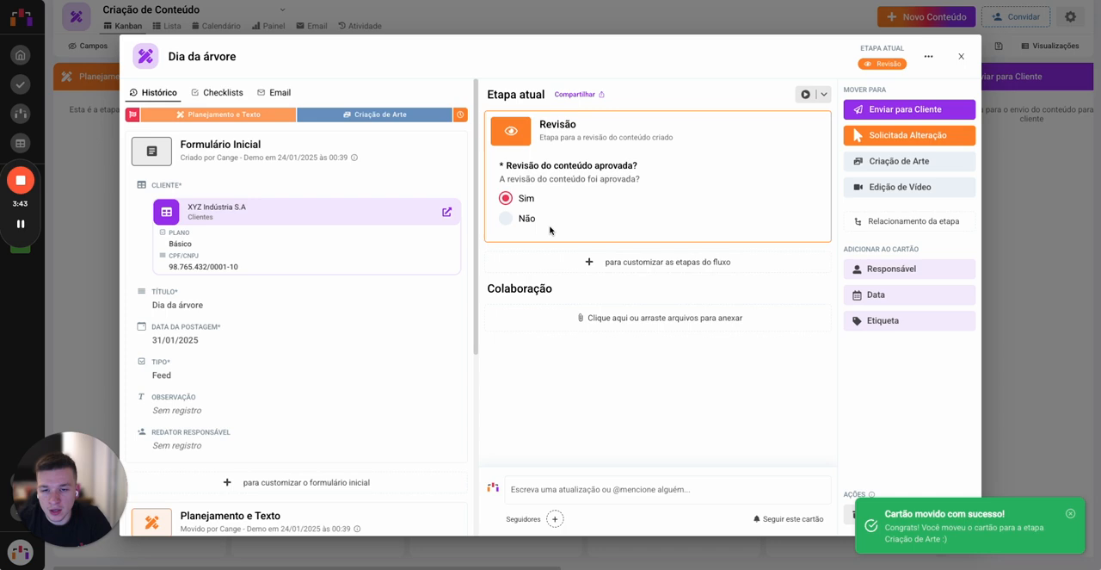
{"action": "left_click", "coordinate": [968, 111]}
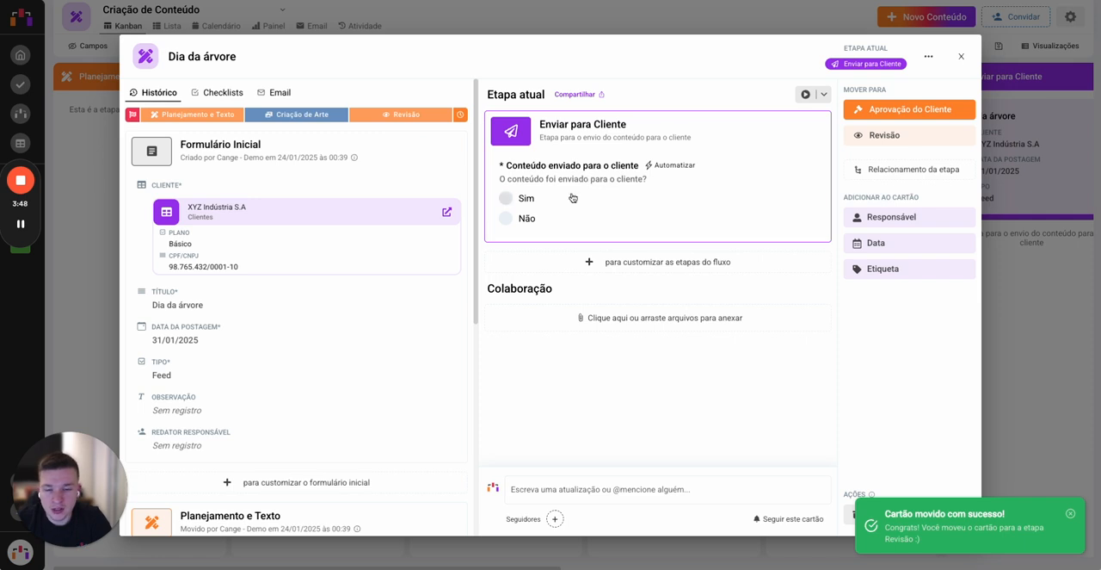
{"action": "left_click", "coordinate": [506, 197]}
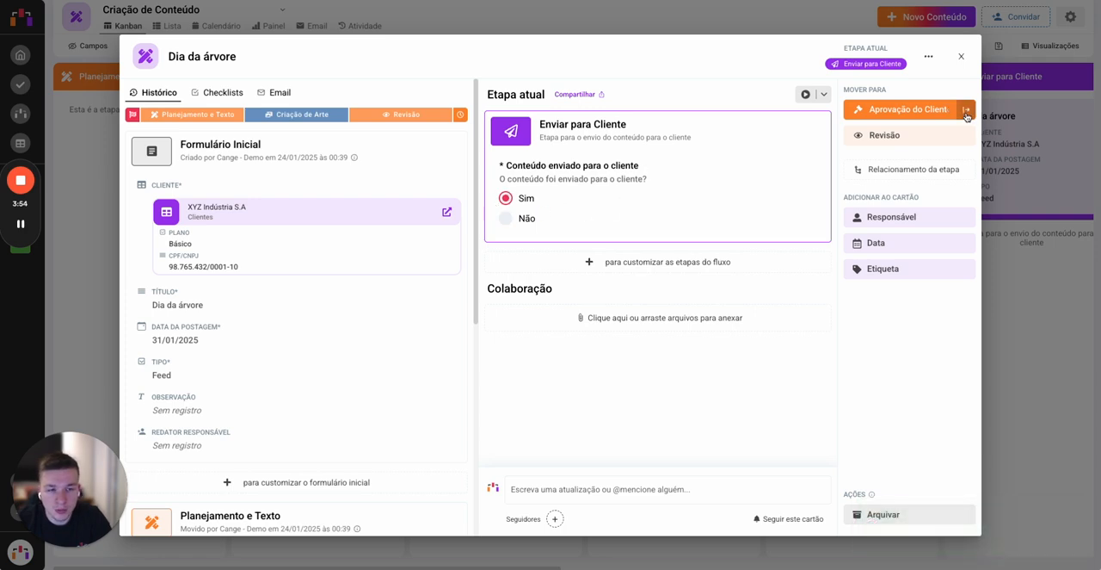
{"action": "left_click", "coordinate": [965, 113]}
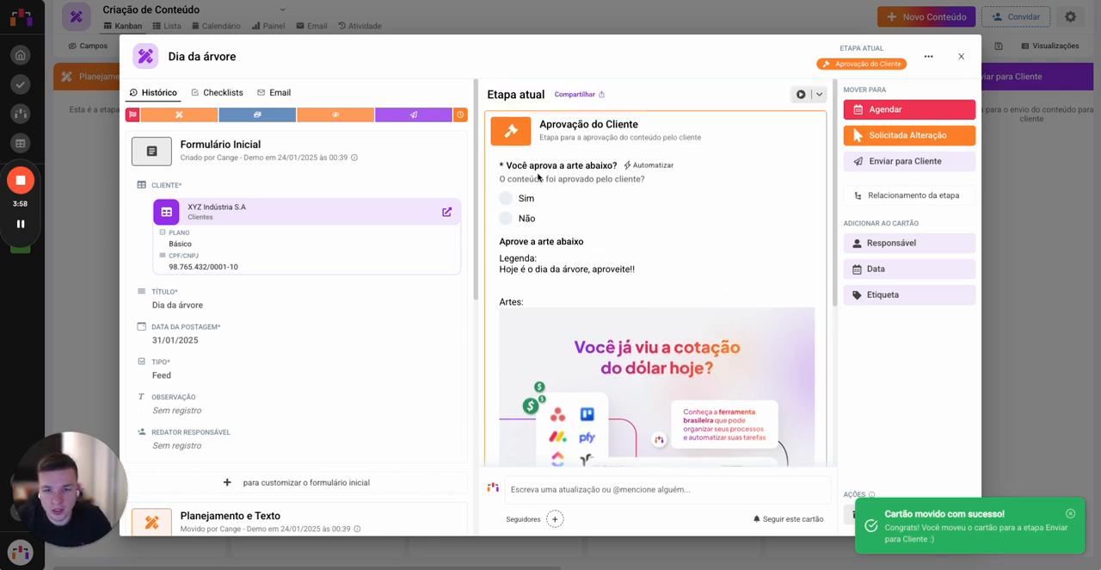
{"action": "scroll", "coordinate": [524, 190], "scroll_direction": "down", "scroll_amount": 1}
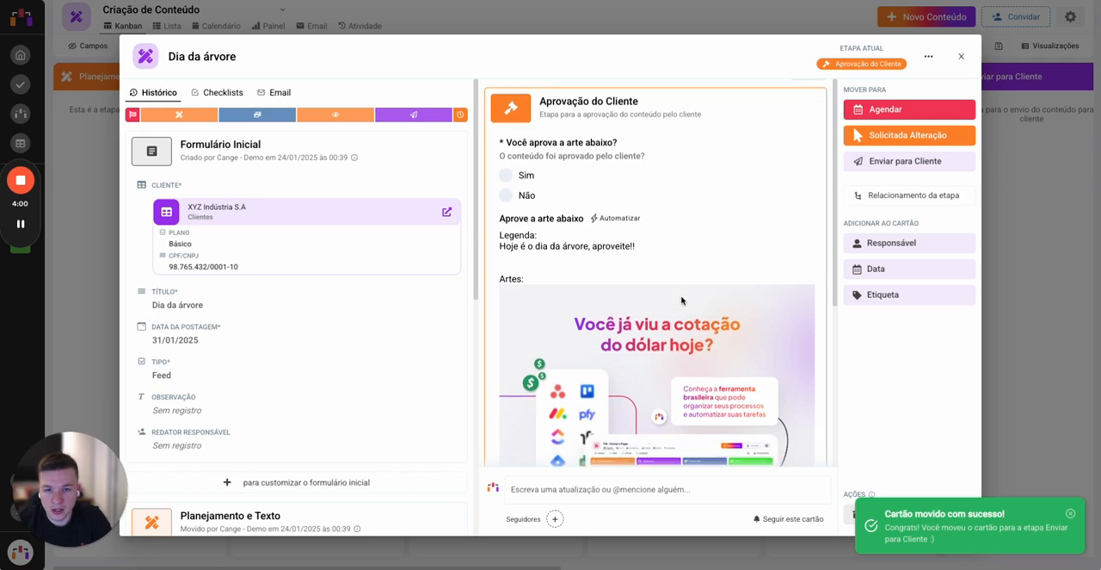
{"action": "left_click_drag", "start_coordinate": [501, 183], "coordinate": [603, 239]}
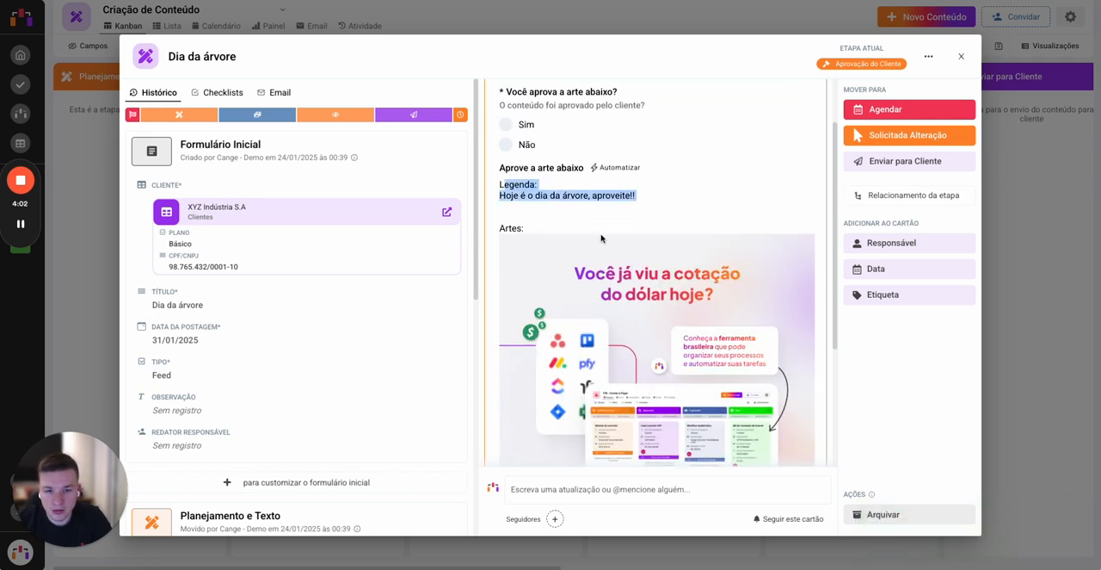
Step: Activate the public link for the card's Aprovação do Cliente stage
{"action": "scroll", "coordinate": [615, 287], "scroll_direction": "down", "scroll_amount": 3}
{"action": "scroll", "coordinate": [616, 310], "scroll_direction": "up", "scroll_amount": 4}
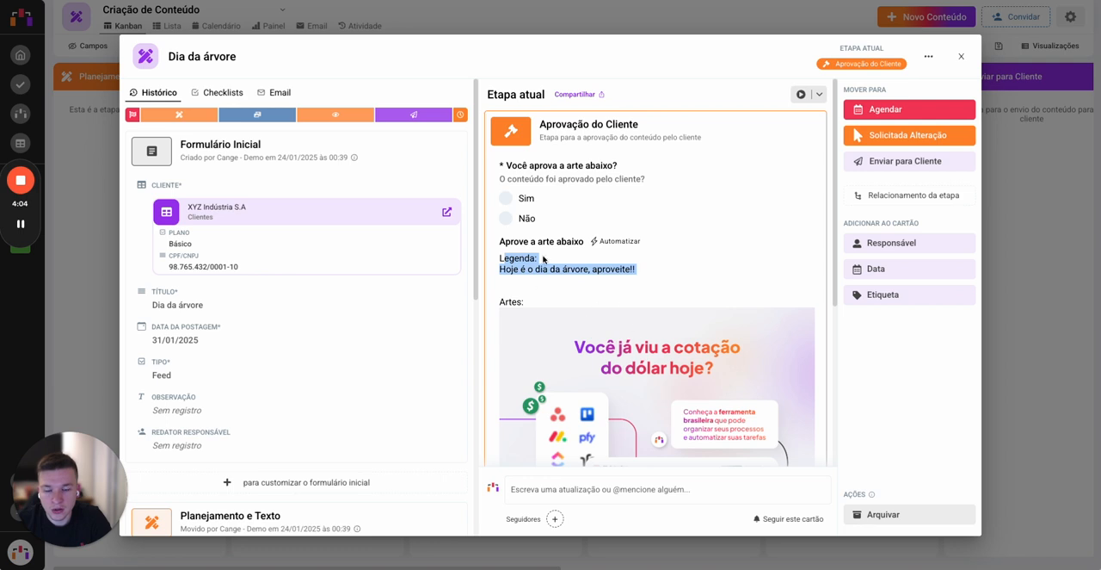
{"action": "left_click", "coordinate": [754, 270]}
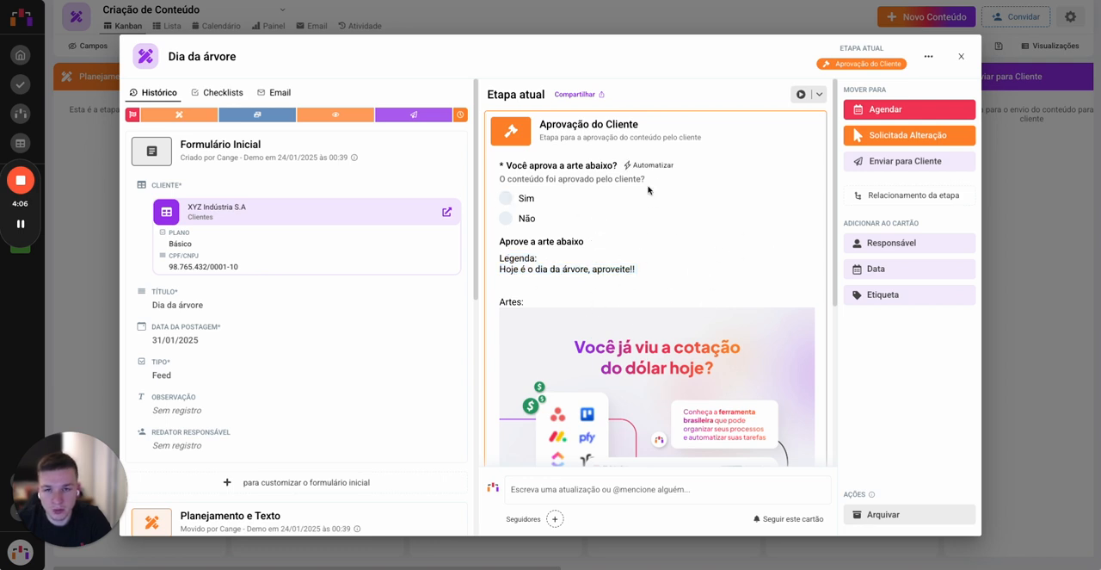
{"action": "left_click", "coordinate": [576, 94]}
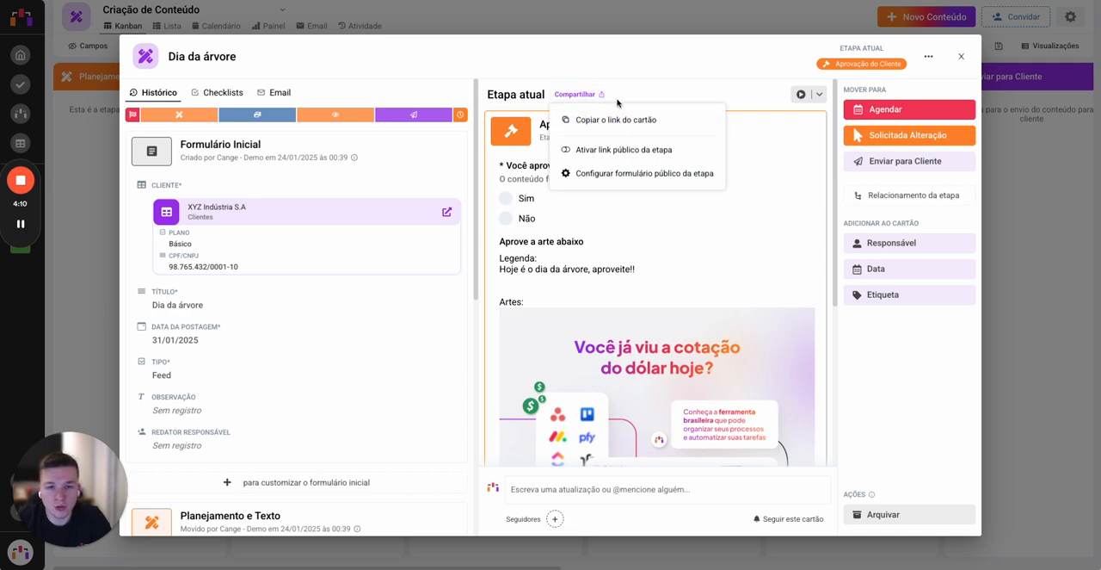
{"action": "left_click", "coordinate": [600, 151]}
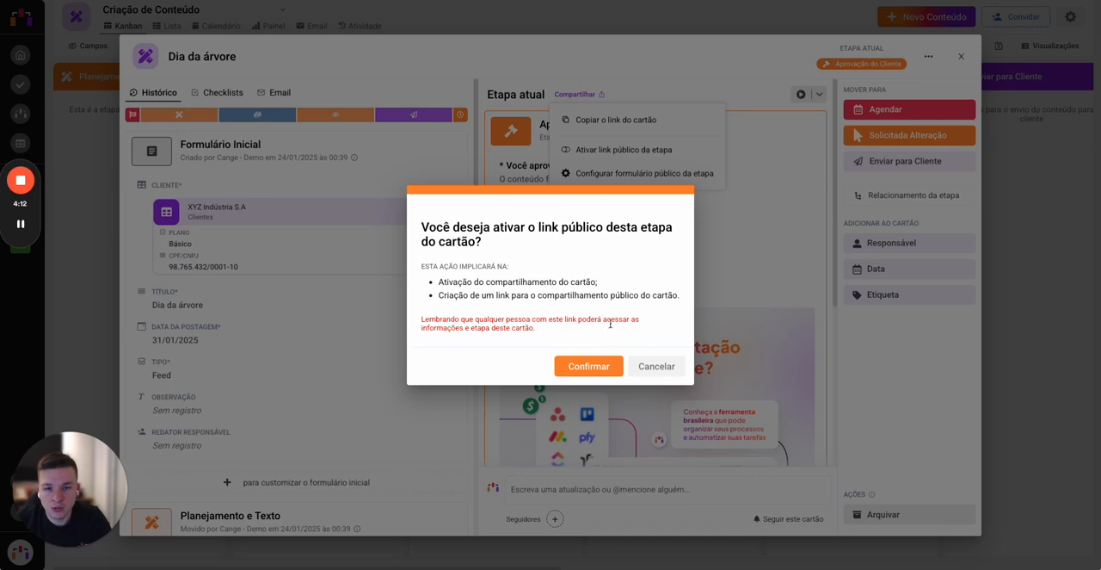
{"action": "left_click", "coordinate": [603, 365]}
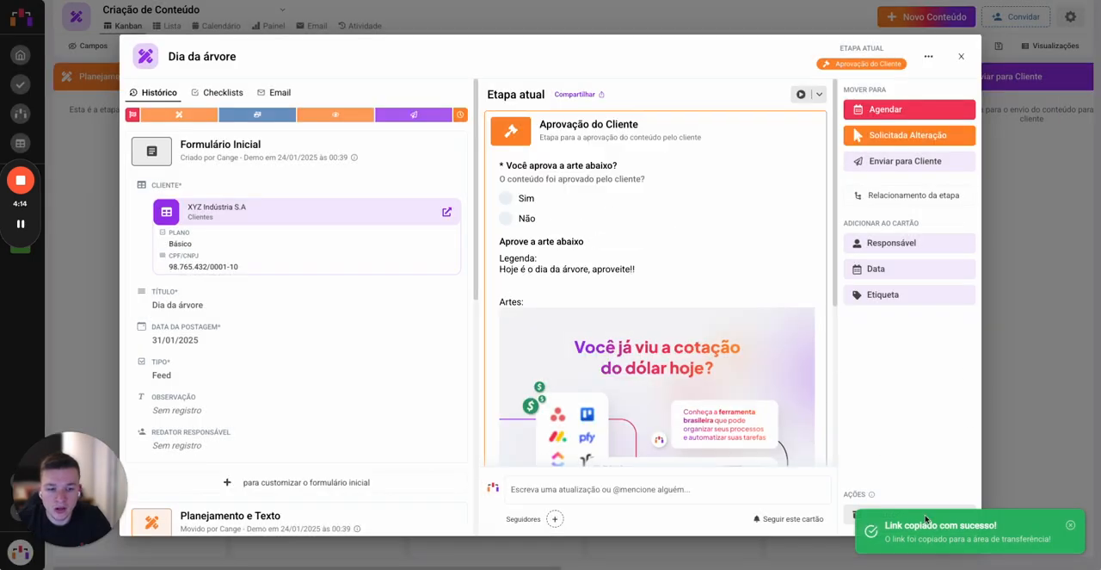
Step: Open the copied public stage link in a new browser tab
{"action": "key", "text": "ctrl+t"}
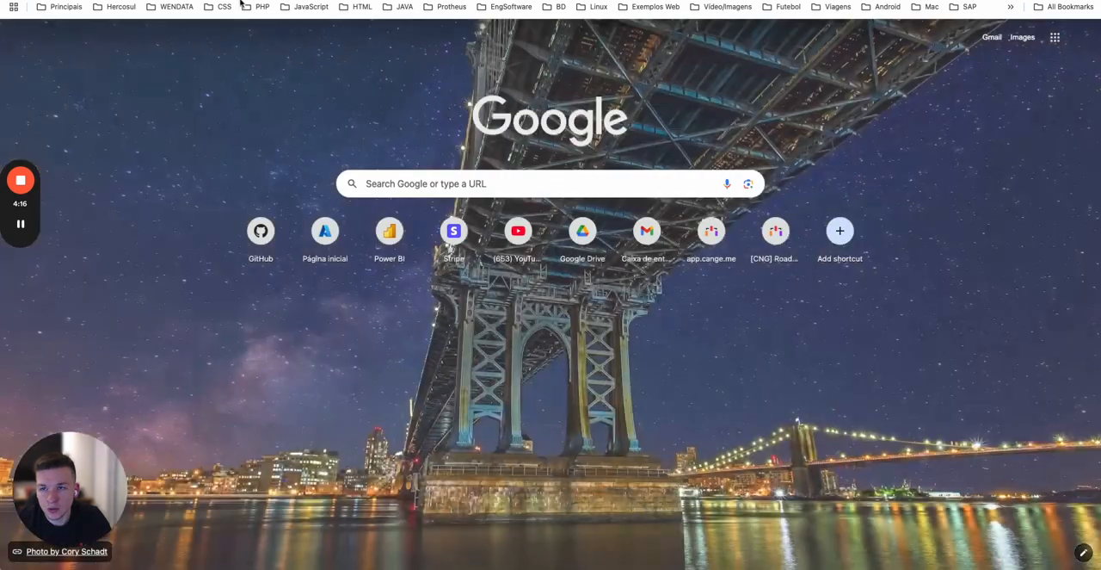
{"action": "key", "text": "Return"}
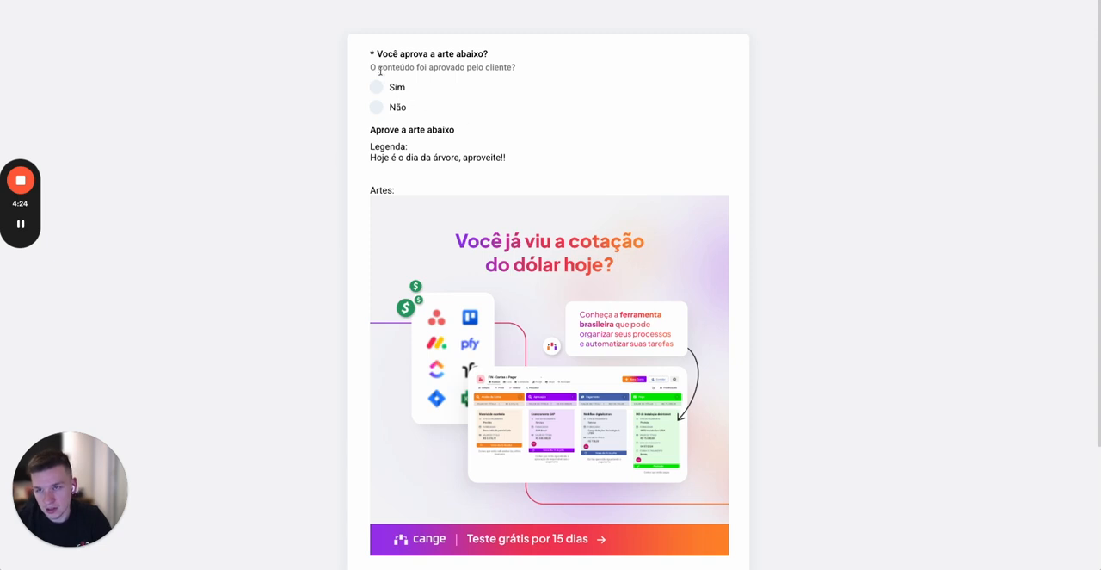
Step: Try the Sim and Não answers on the public approval form and check the destination stages offered below the artwork
{"action": "left_click", "coordinate": [401, 88]}
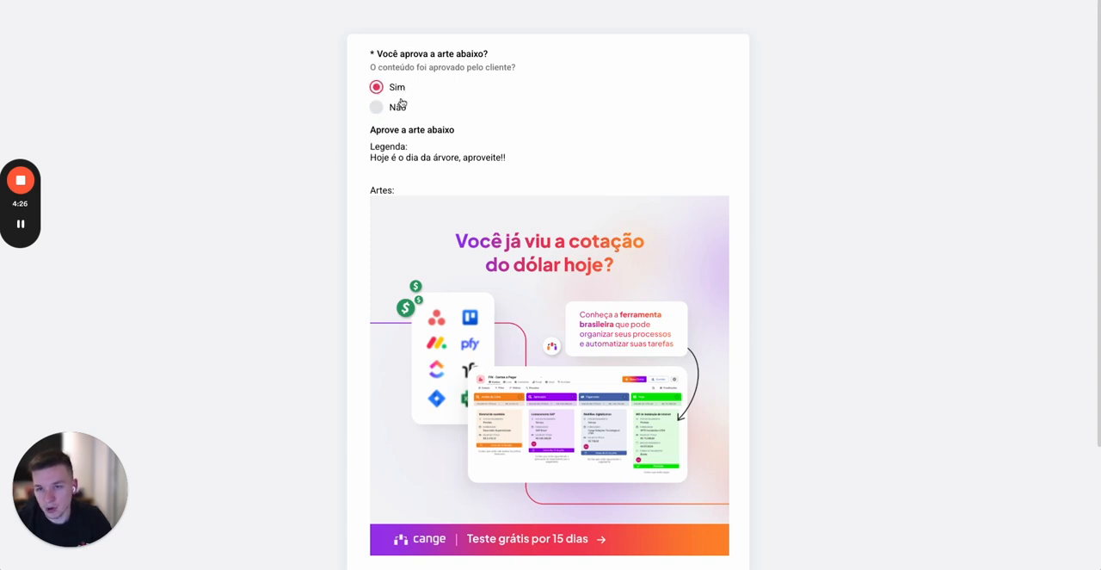
{"action": "left_click", "coordinate": [396, 106]}
{"action": "left_click", "coordinate": [396, 87]}
{"action": "scroll", "coordinate": [527, 139], "scroll_direction": "down", "scroll_amount": 3}
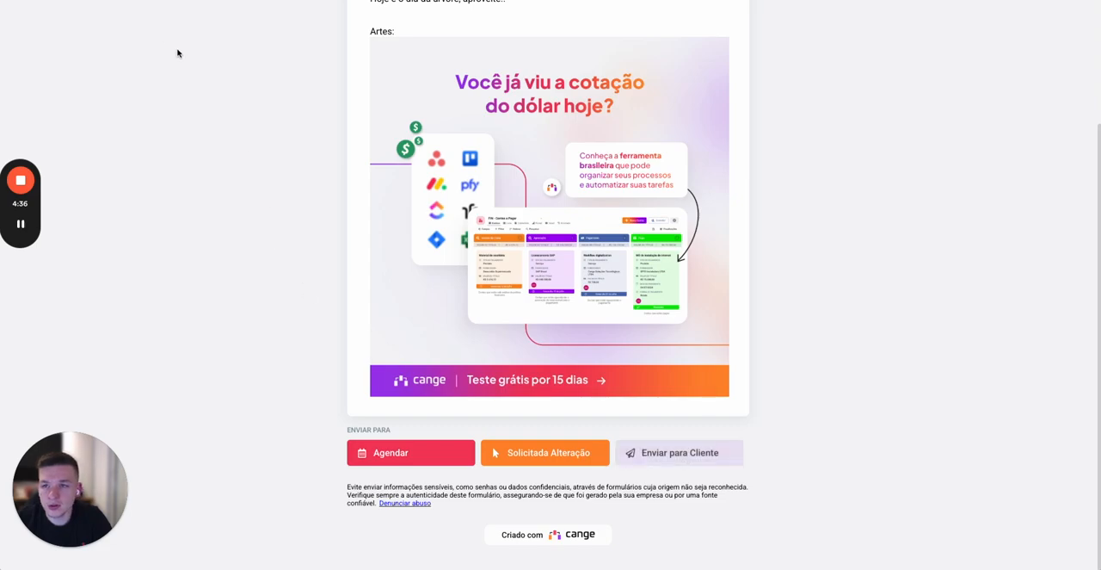
Step: Disallow moving cards from Aprovação do Cliente to Enviar para Cliente in the stage relationships and save
{"action": "key", "text": "ctrl+shift+Tab"}
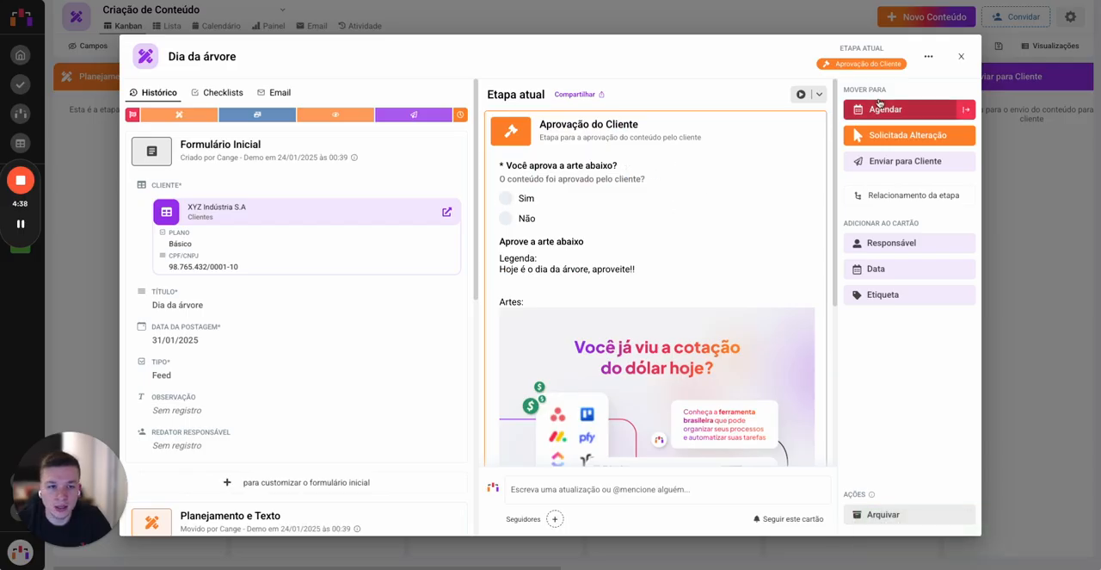
{"action": "left_click", "coordinate": [914, 195]}
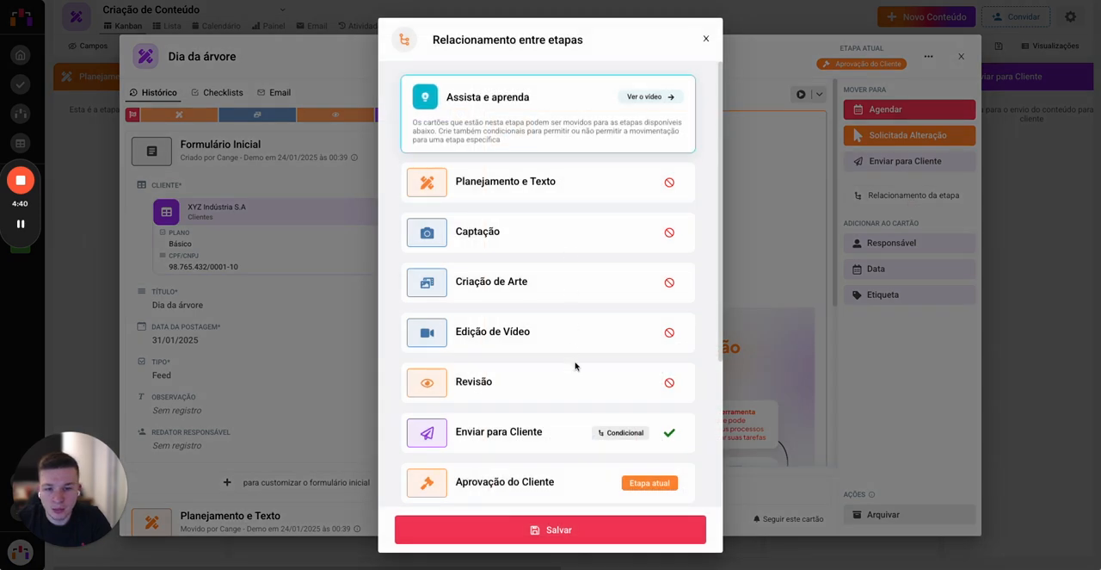
{"action": "scroll", "coordinate": [612, 413], "scroll_direction": "down", "scroll_amount": 3}
{"action": "left_click", "coordinate": [670, 228]}
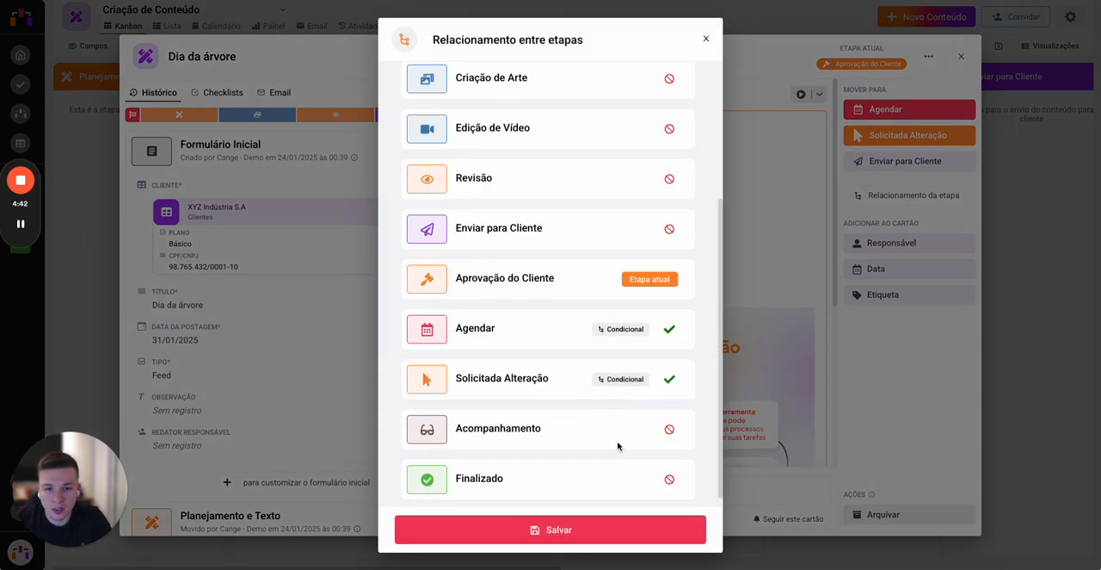
{"action": "left_click", "coordinate": [564, 533]}
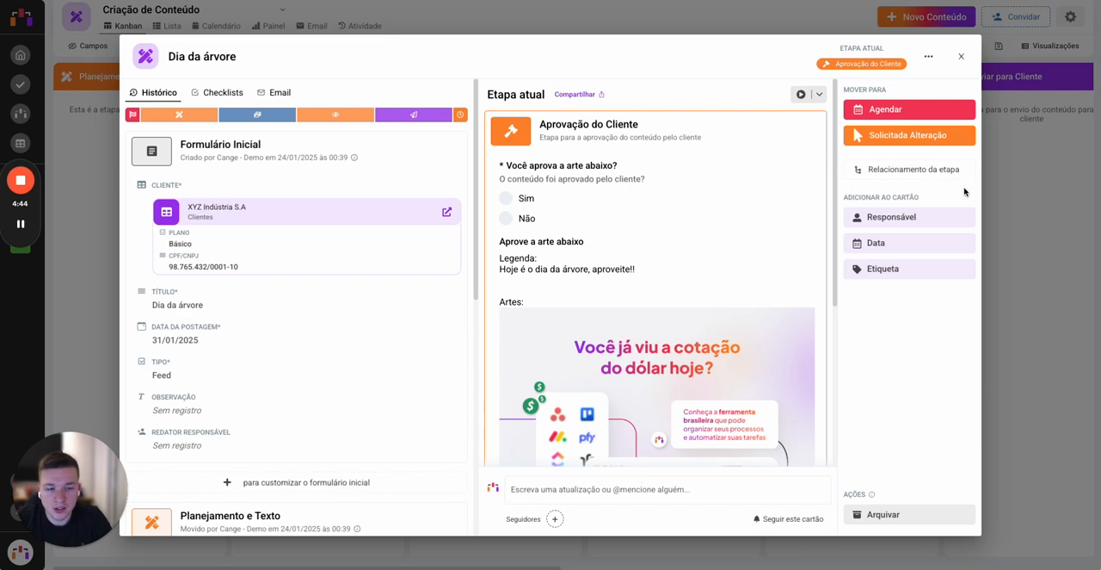
Step: Reload the public approval form and review its question, caption, artwork and destination stages
{"action": "key", "text": "ctrl+Tab"}
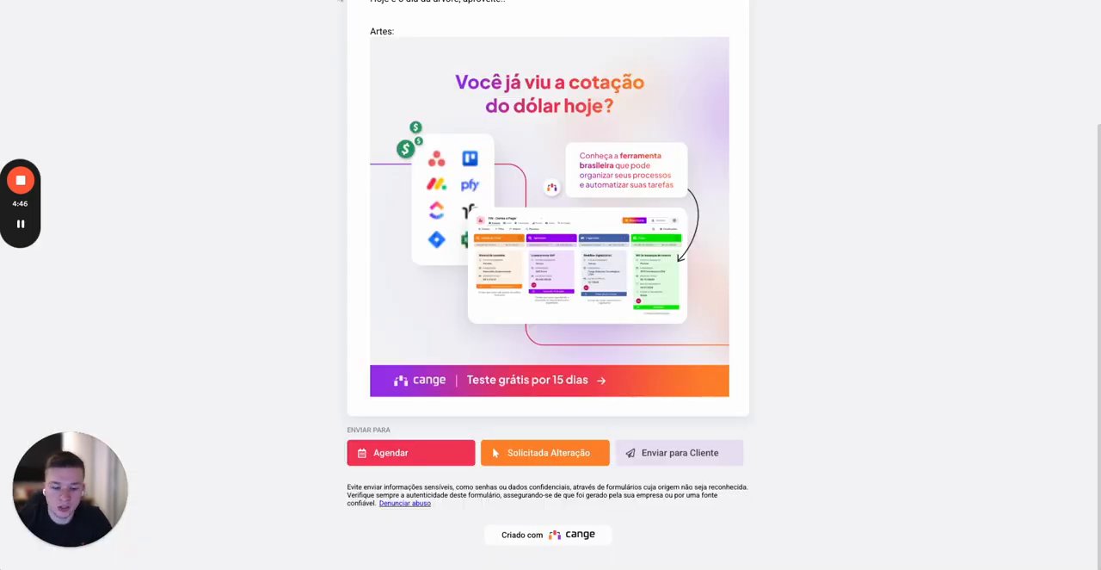
{"action": "key", "text": "super+r"}
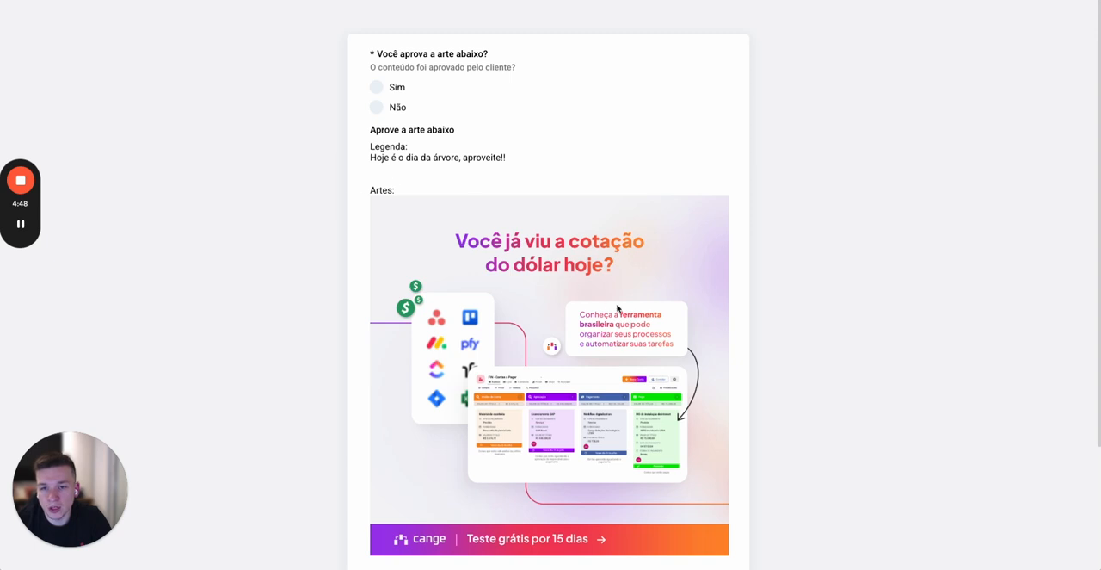
{"action": "scroll", "coordinate": [617, 307], "scroll_direction": "down", "scroll_amount": 2}
{"action": "scroll", "coordinate": [454, 161], "scroll_direction": "up", "scroll_amount": 2}
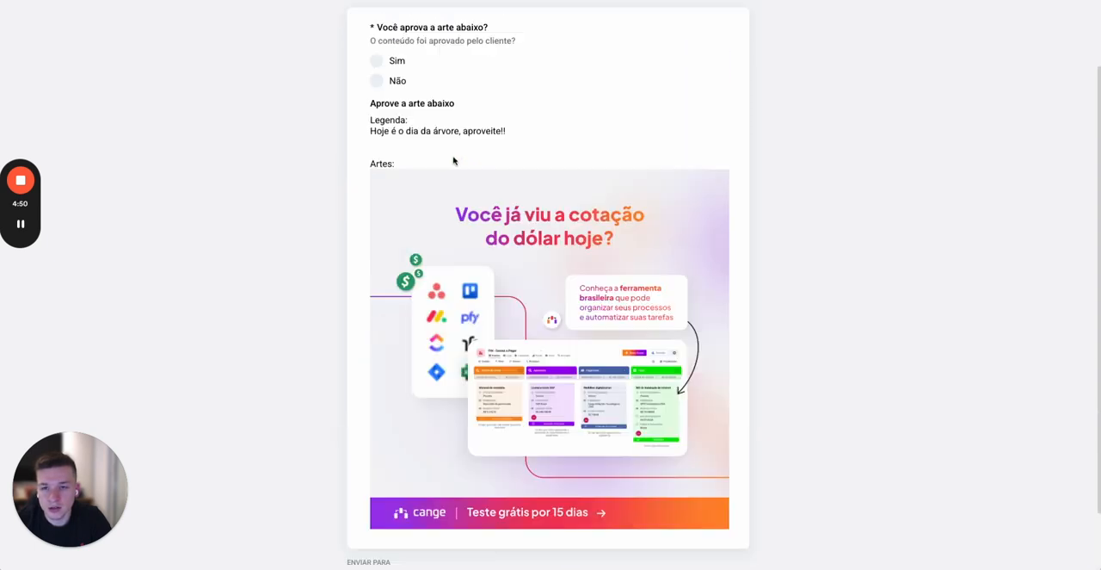
{"action": "scroll", "coordinate": [453, 161], "scroll_direction": "up", "scroll_amount": 1}
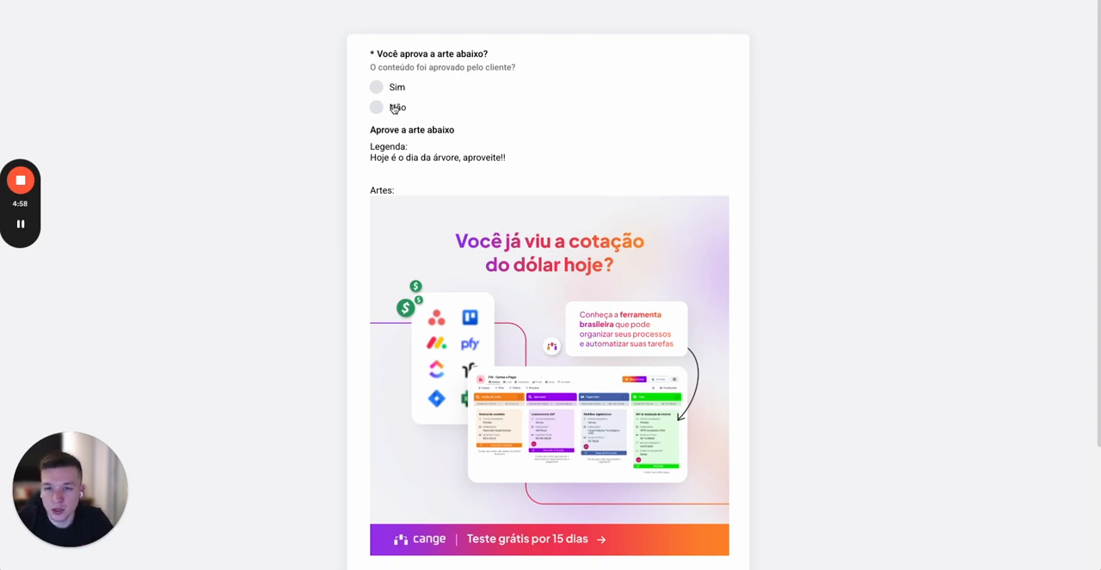
Step: Open the Aprovação do Cliente stage of the Criação de Conteúdo flow for editing, at its stage fields
{"action": "key", "text": "ctrl+shift+Tab"}
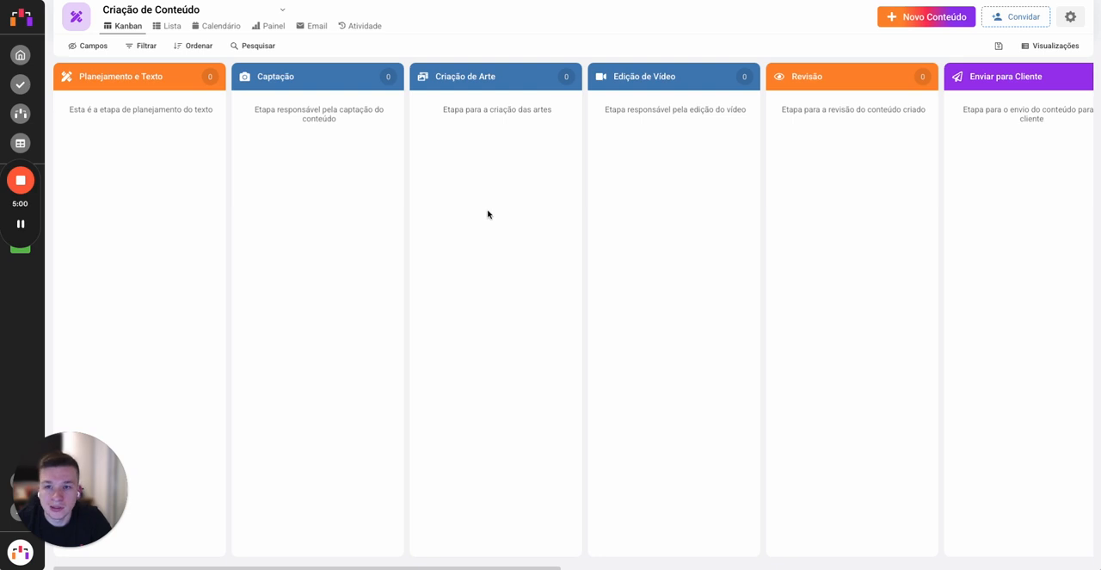
{"action": "scroll", "coordinate": [866, 143], "scroll_direction": "right", "scroll_amount": 10}
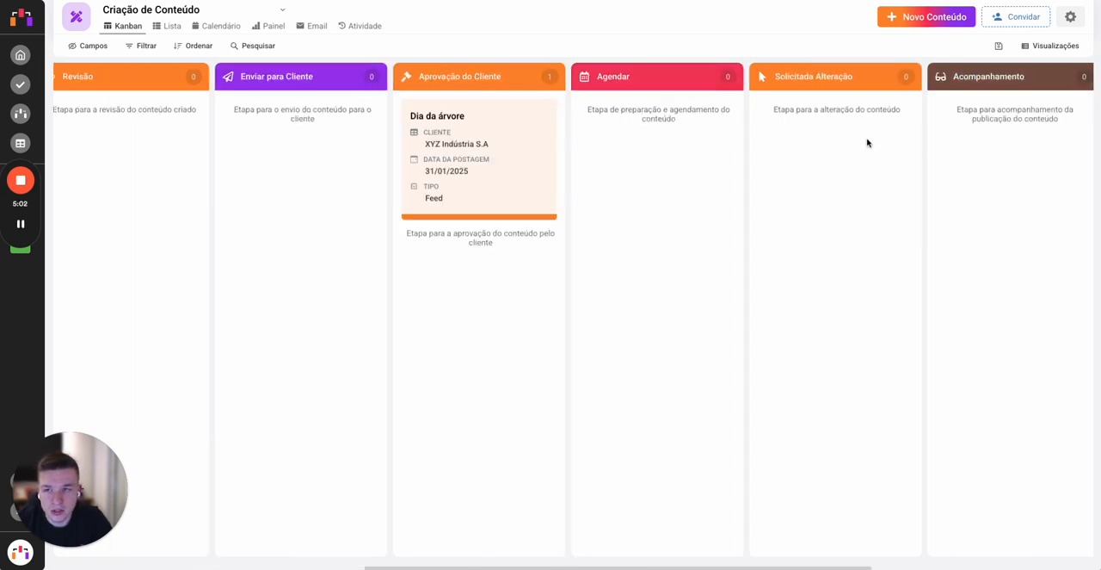
{"action": "scroll", "coordinate": [482, 169], "scroll_direction": "left", "scroll_amount": 3}
{"action": "scroll", "coordinate": [362, 176], "scroll_direction": "left", "scroll_amount": 1}
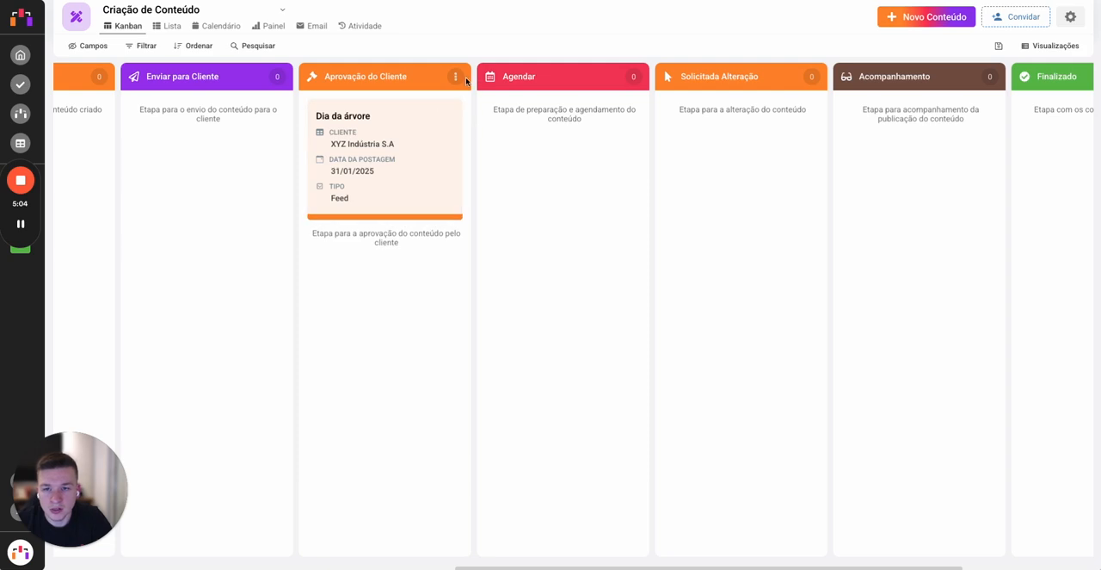
{"action": "left_click", "coordinate": [456, 77]}
{"action": "left_click", "coordinate": [389, 267]}
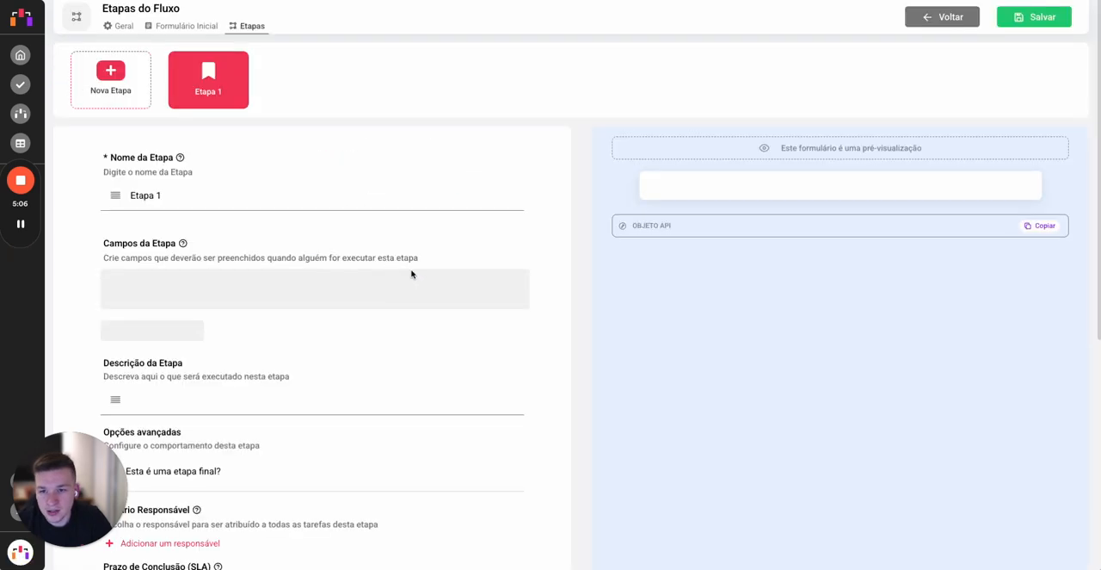
{"action": "scroll", "coordinate": [258, 353], "scroll_direction": "down", "scroll_amount": 3}
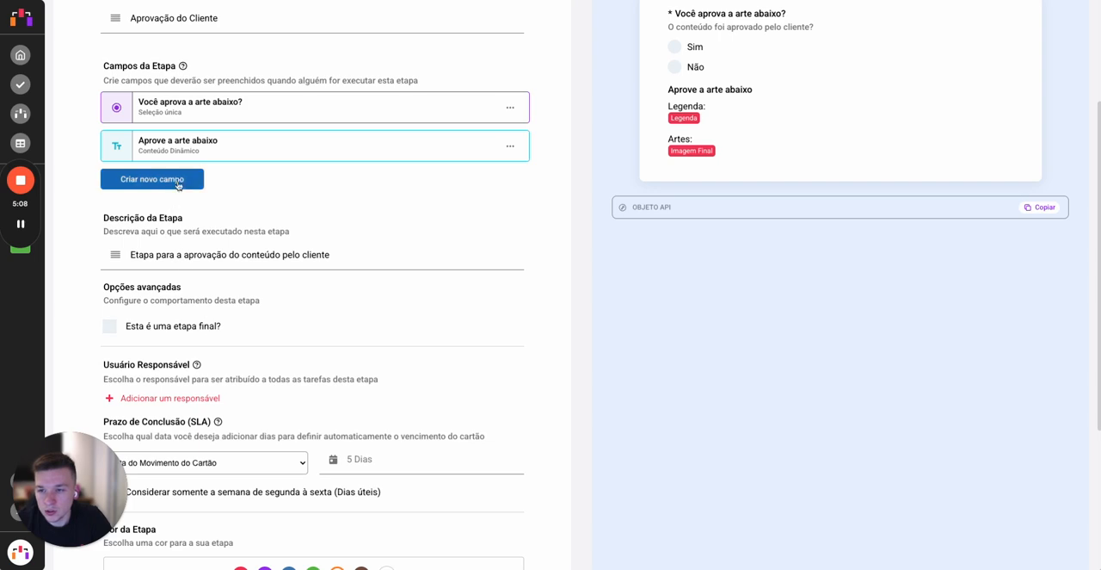
Step: Add a required Texto longo field named "Justificativa" directly above "Aprove a arte abaixo" and save the stage
{"action": "left_click", "coordinate": [146, 179]}
{"action": "left_click", "coordinate": [270, 215]}
{"action": "left_click", "coordinate": [461, 197]}
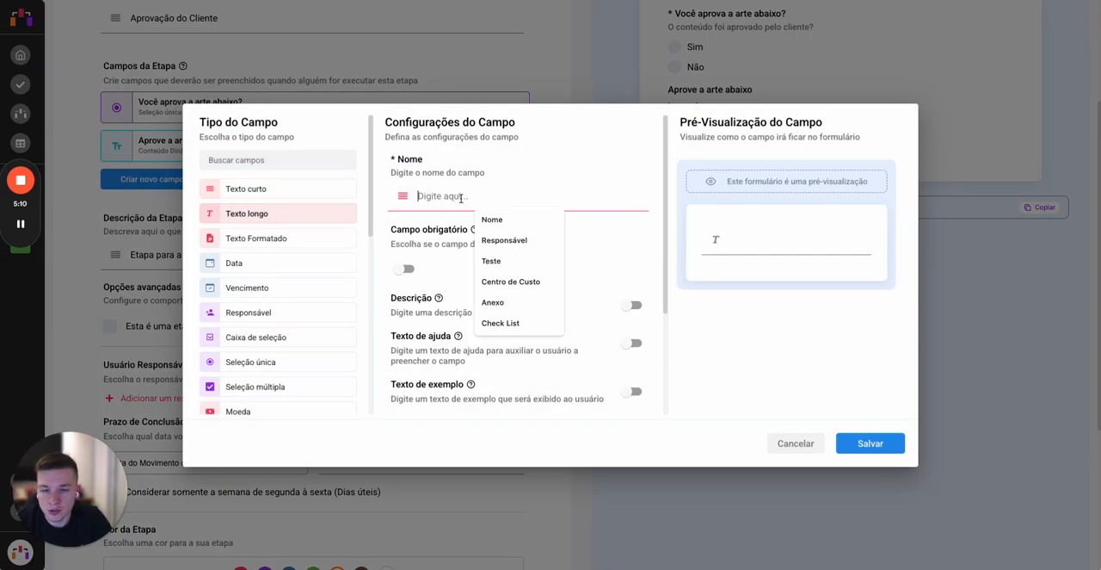
{"action": "type", "text": "Jus"}
{"action": "key", "text": "Down"}
{"action": "key", "text": "Return"}
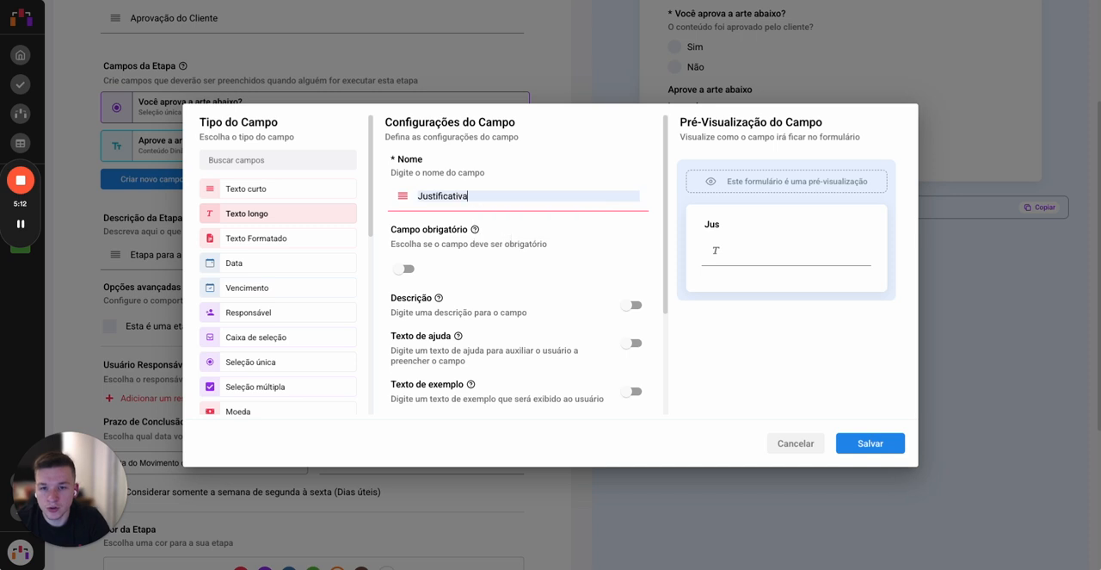
{"action": "left_click", "coordinate": [407, 269]}
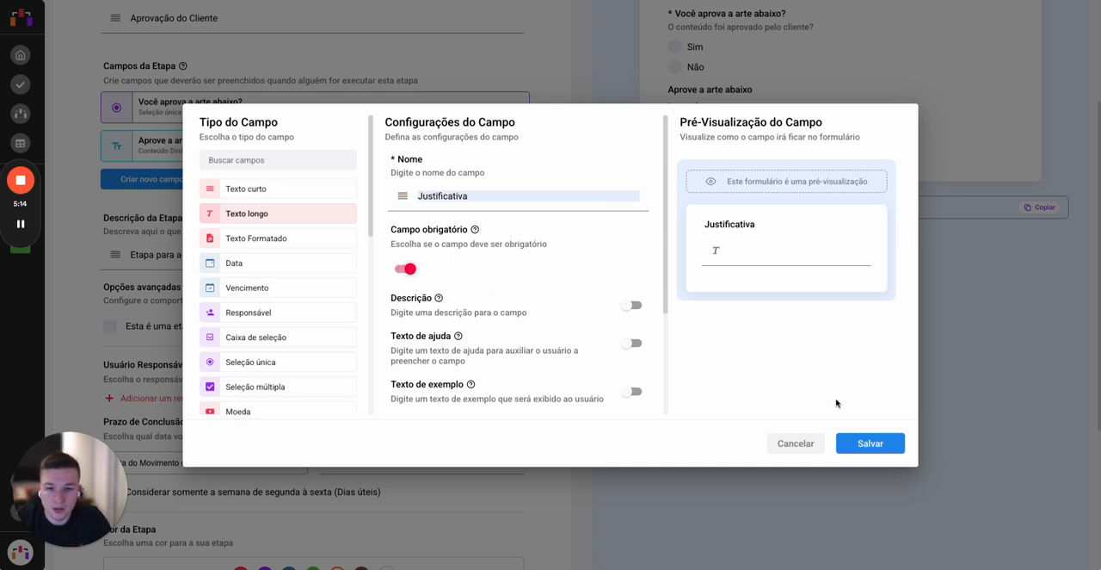
{"action": "left_click", "coordinate": [867, 444]}
{"action": "left_click_drag", "start_coordinate": [300, 172], "coordinate": [289, 139]}
{"action": "left_click", "coordinate": [1057, 17]}
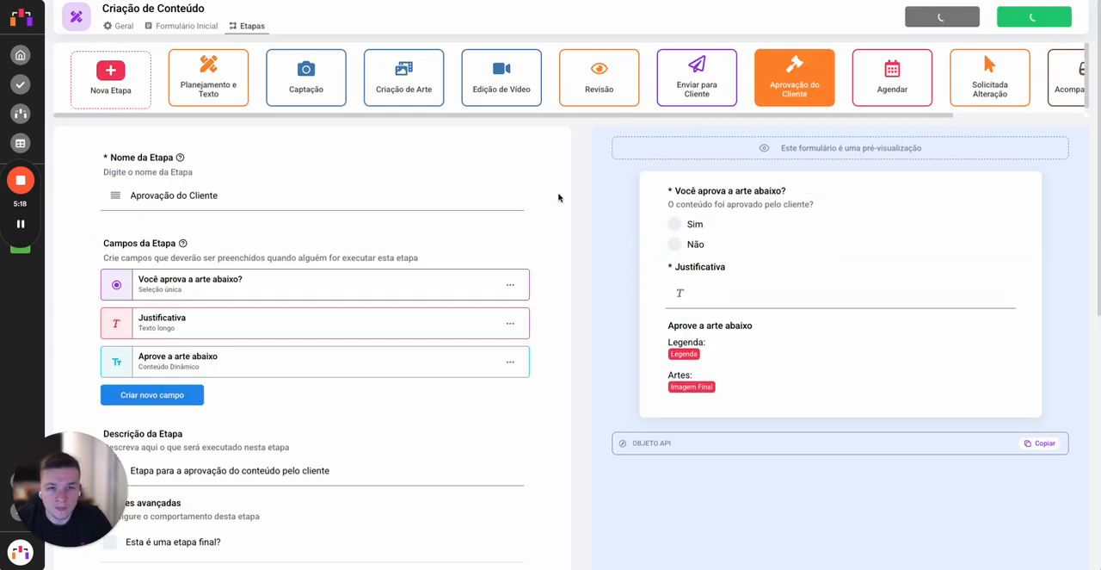
Step: Reload the public form in its browser tab to check the Justificativa field
{"action": "key", "text": "ctrl+Tab"}
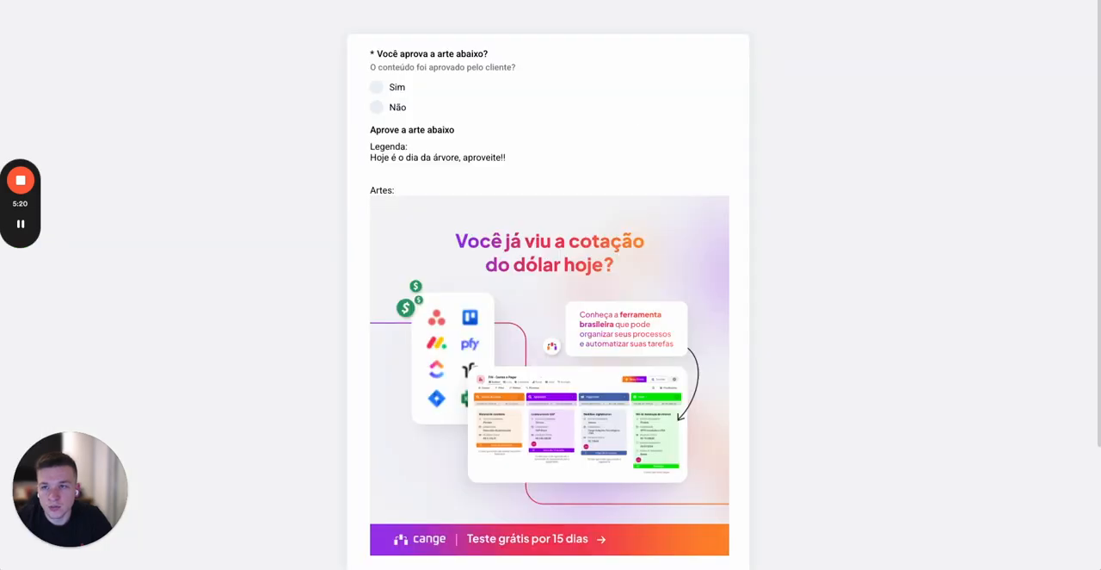
{"action": "key", "text": "F5"}
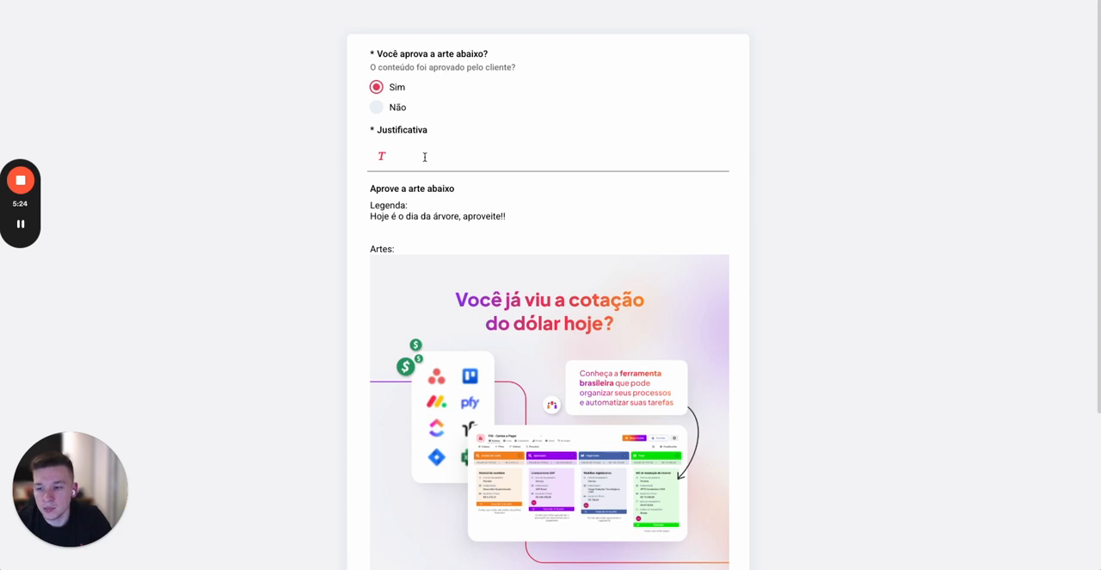
Step: Return to the Criação de Conteúdo flow and open the "Dia da árvore" card in the Aprovação do Cliente stage
{"action": "key", "text": "ctrl+shift+Tab"}
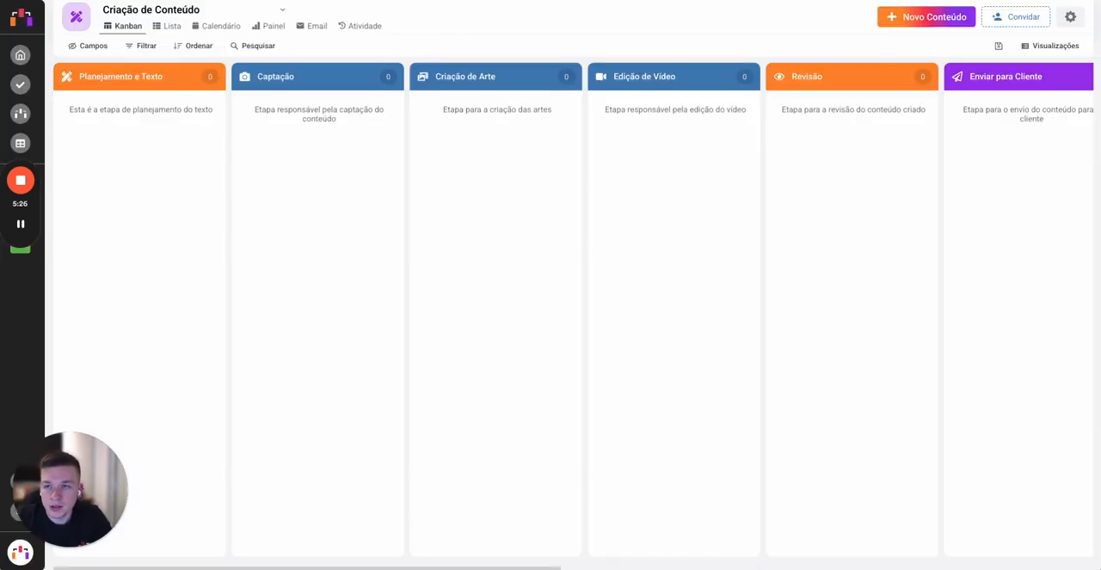
{"action": "scroll", "coordinate": [772, 167], "scroll_direction": "right", "scroll_amount": 10}
{"action": "left_click", "coordinate": [525, 160]}
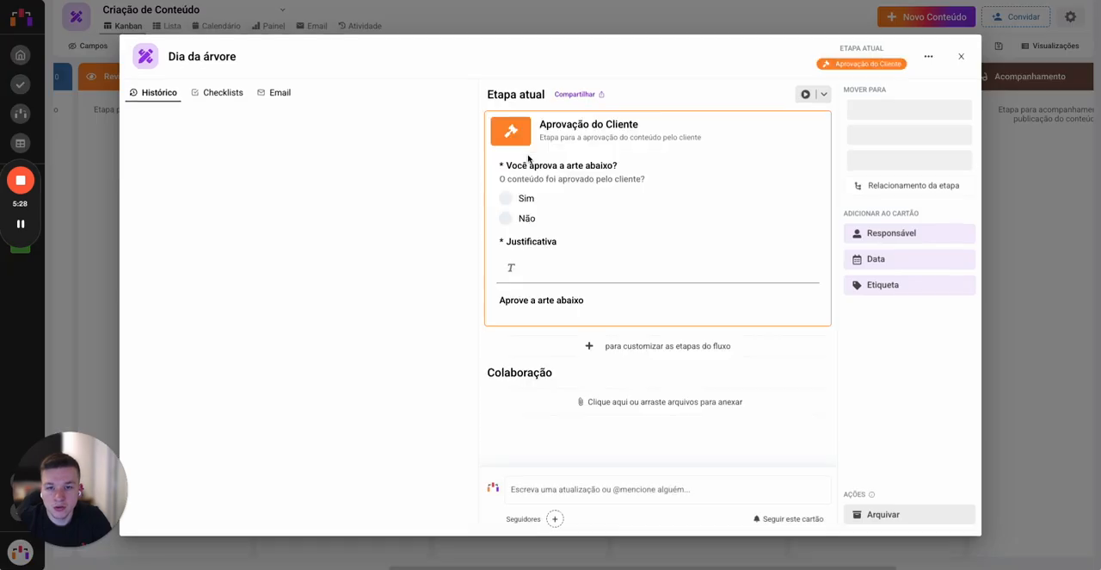
{"action": "left_click", "coordinate": [588, 242]}
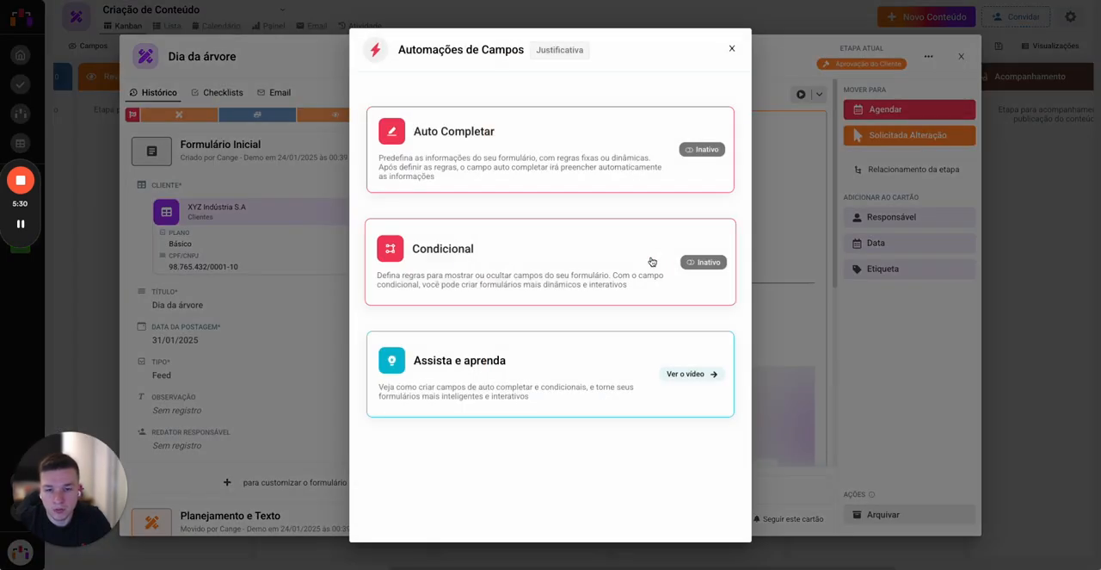
{"action": "left_click", "coordinate": [730, 51]}
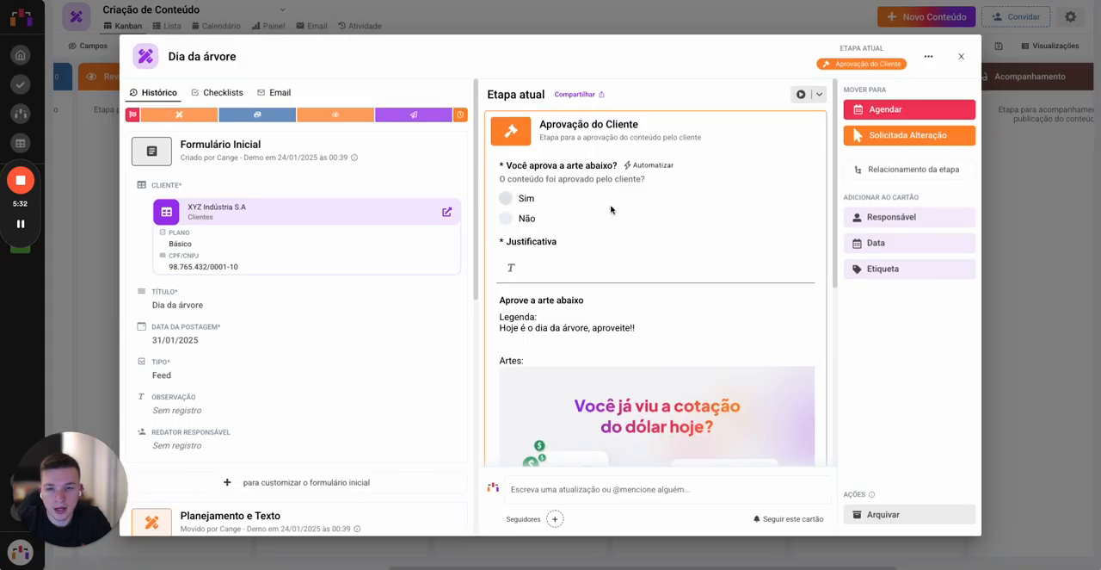
Step: Add a conditional rule that displays the Justificativa field when "Você aprova a arte abaixo?" is equal to Não, and save it
{"action": "left_click", "coordinate": [593, 244]}
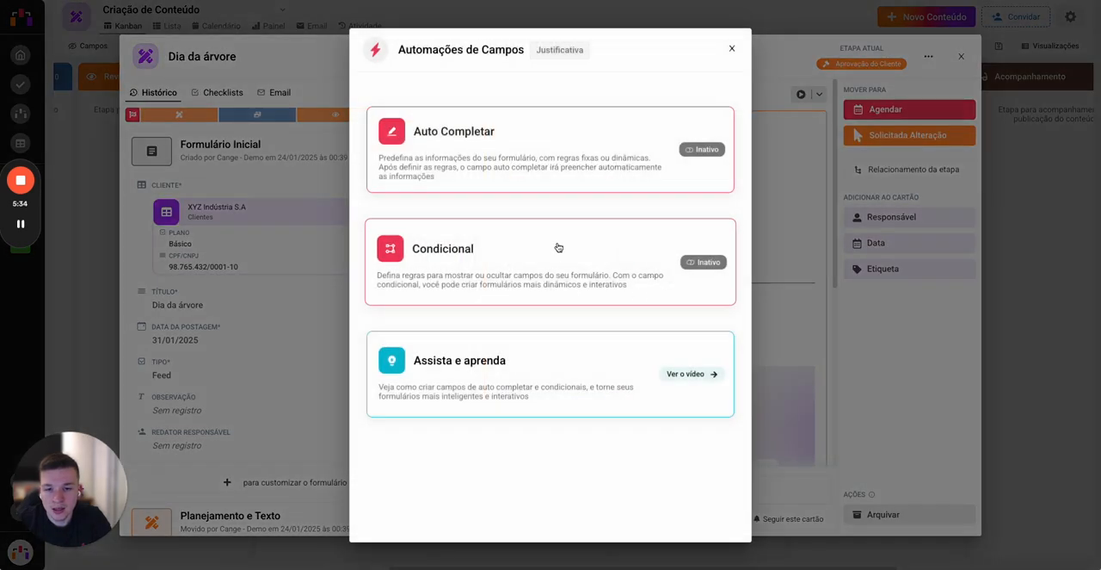
{"action": "left_click", "coordinate": [582, 264]}
{"action": "left_click", "coordinate": [446, 203]}
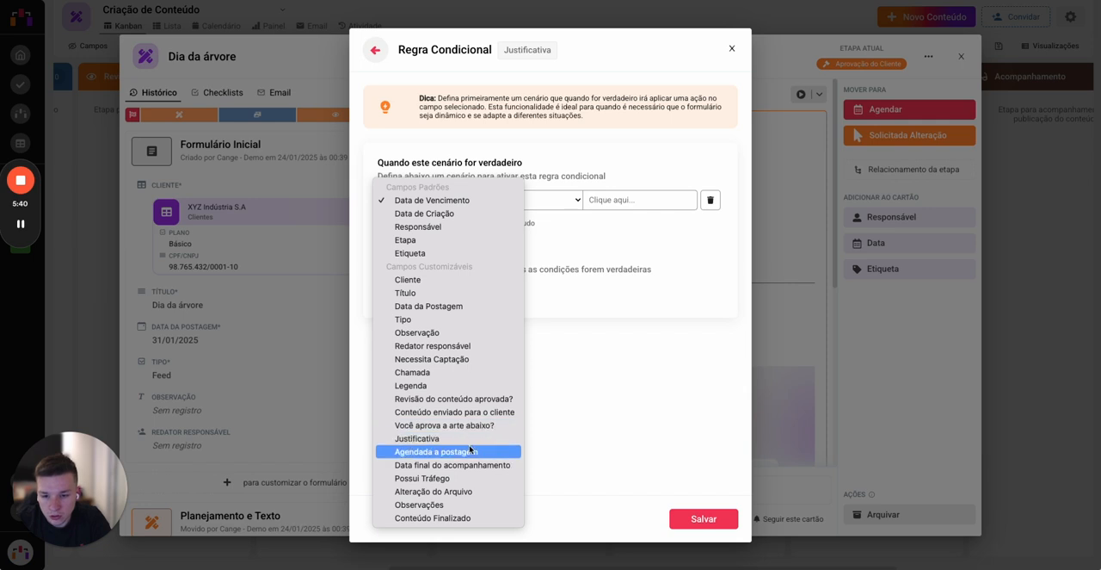
{"action": "key", "text": "Escape"}
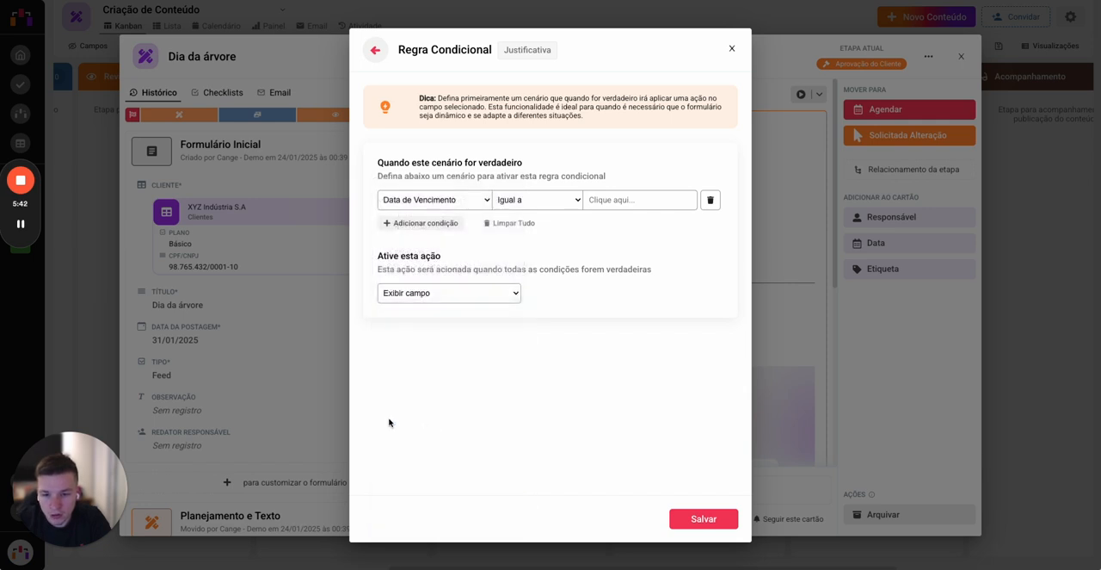
{"action": "left_click", "coordinate": [389, 422]}
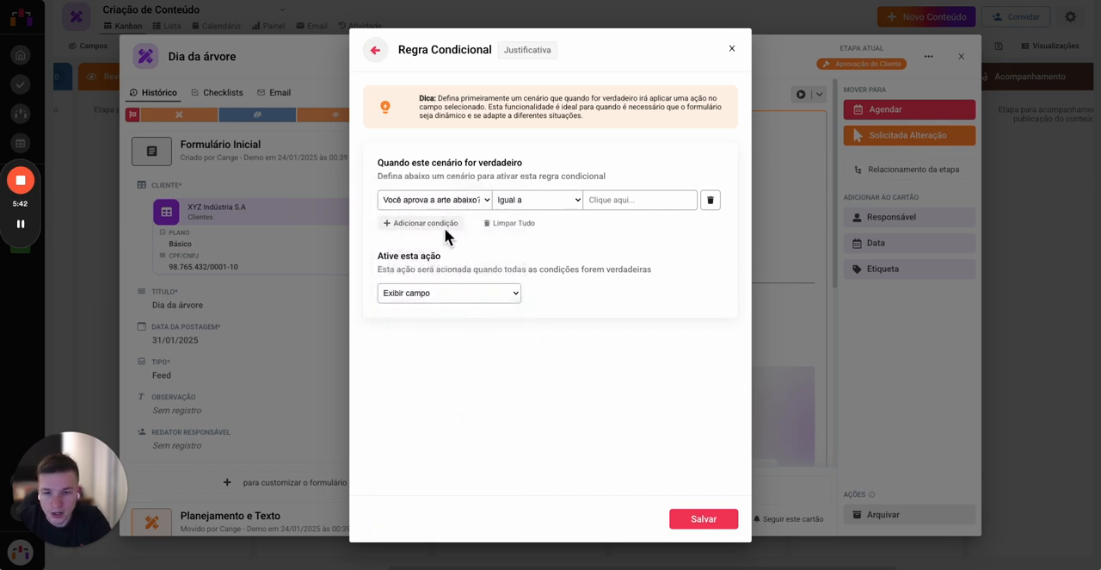
{"action": "left_click", "coordinate": [623, 198]}
{"action": "left_click", "coordinate": [619, 247]}
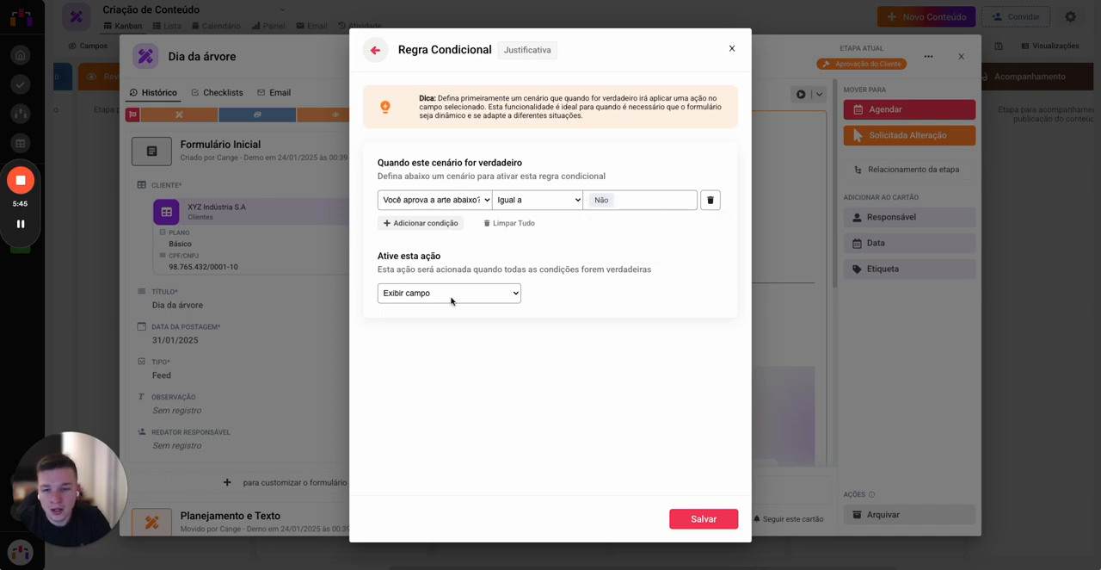
{"action": "left_click", "coordinate": [704, 514]}
{"action": "key", "text": "Escape"}
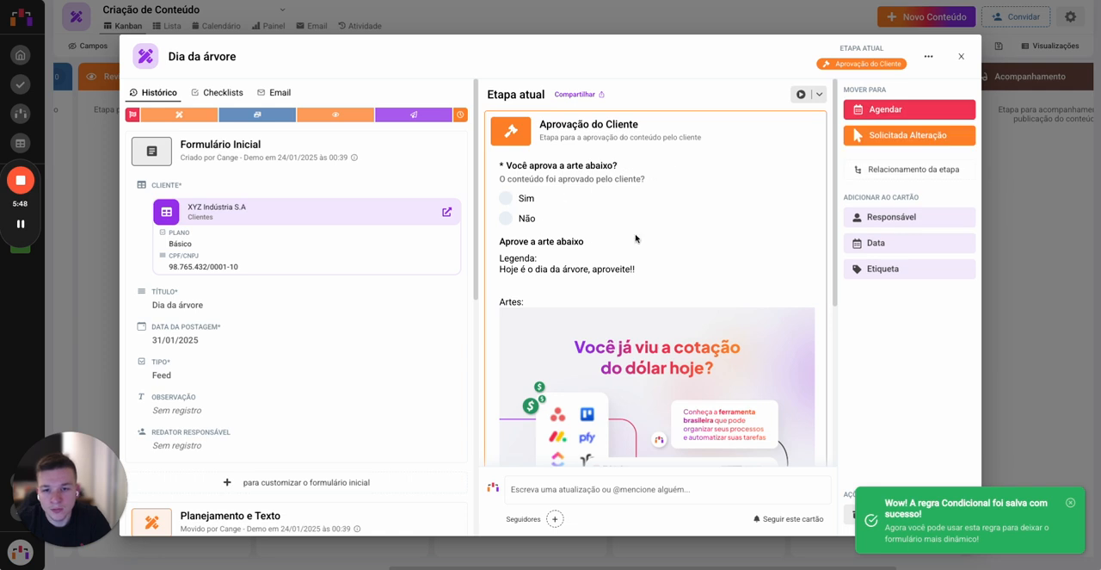
Step: Test the Justificativa rule in the card by answering the approval question with Sim and with Não
{"action": "left_click", "coordinate": [506, 198]}
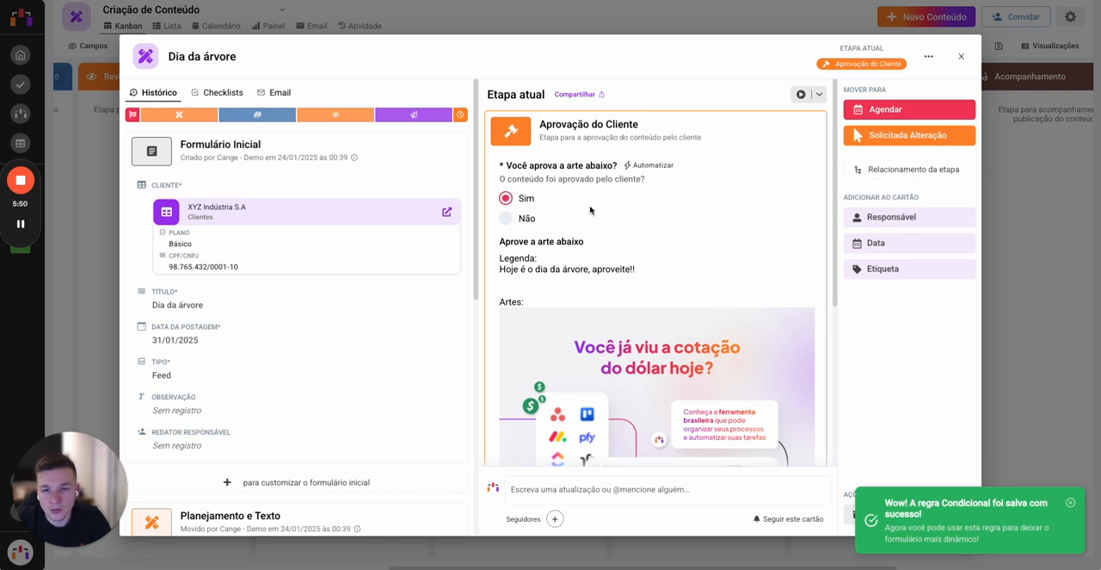
{"action": "left_click", "coordinate": [506, 218]}
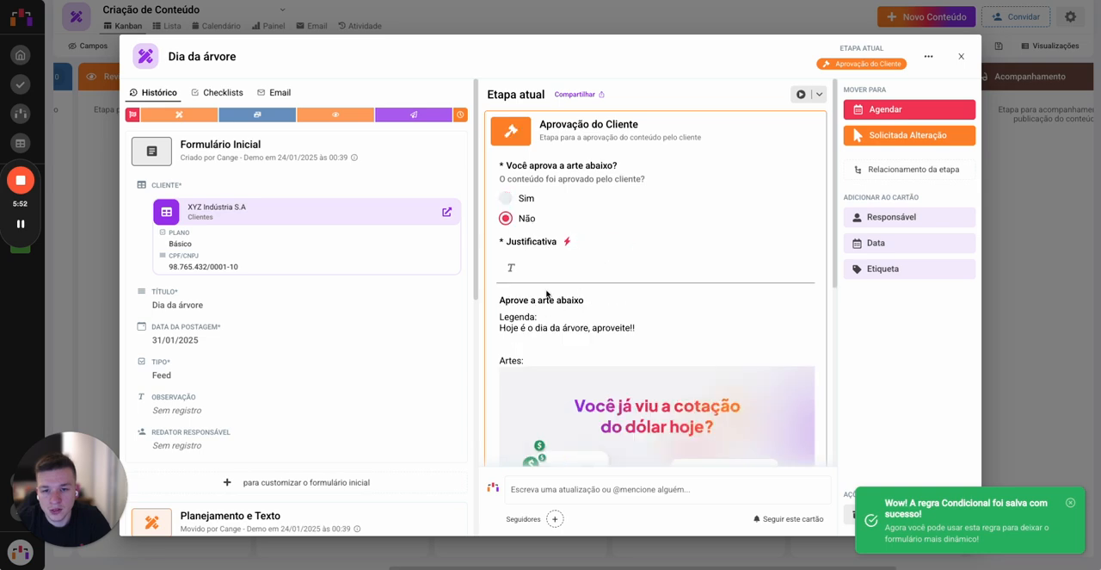
{"action": "key", "text": "Escape"}
Step: Reload the public approval form, answer Não and try to send it to Solicitada Alteração with Justificativa empty
{"action": "key", "text": "ctrl+Tab"}
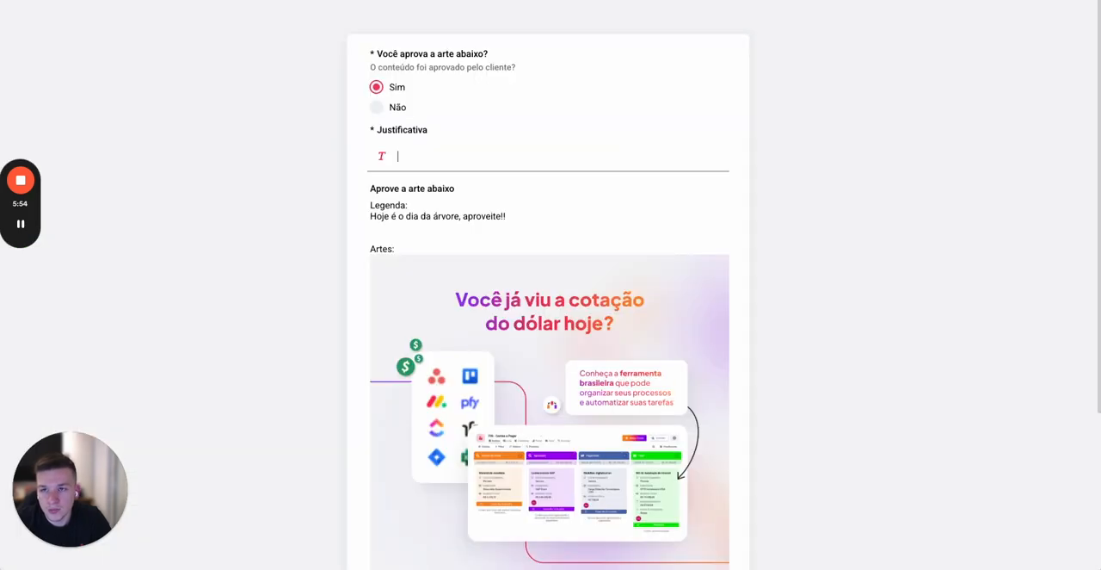
{"action": "key", "text": "F5"}
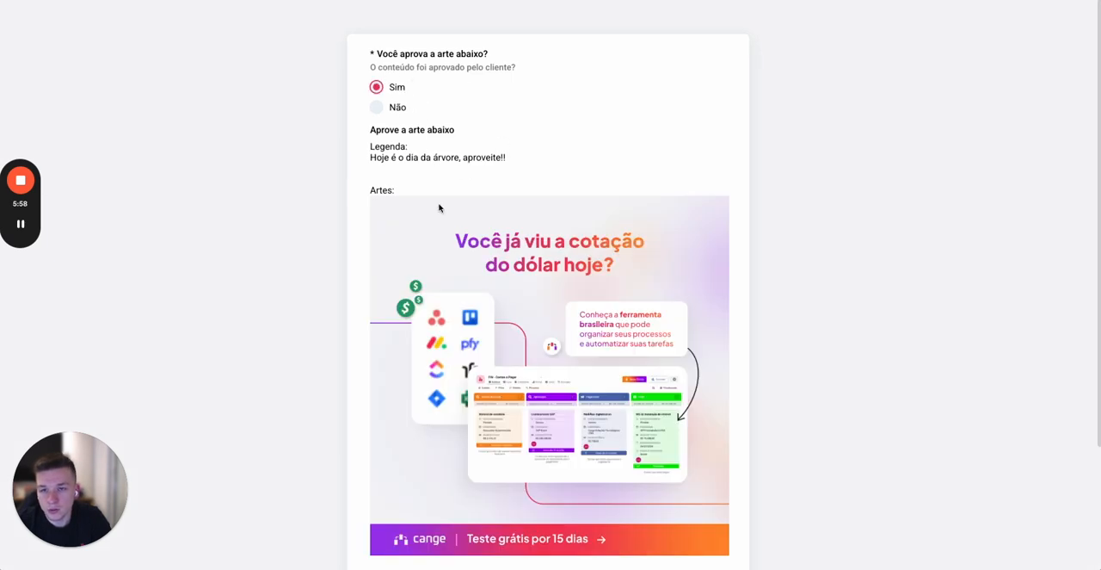
{"action": "left_click", "coordinate": [386, 109]}
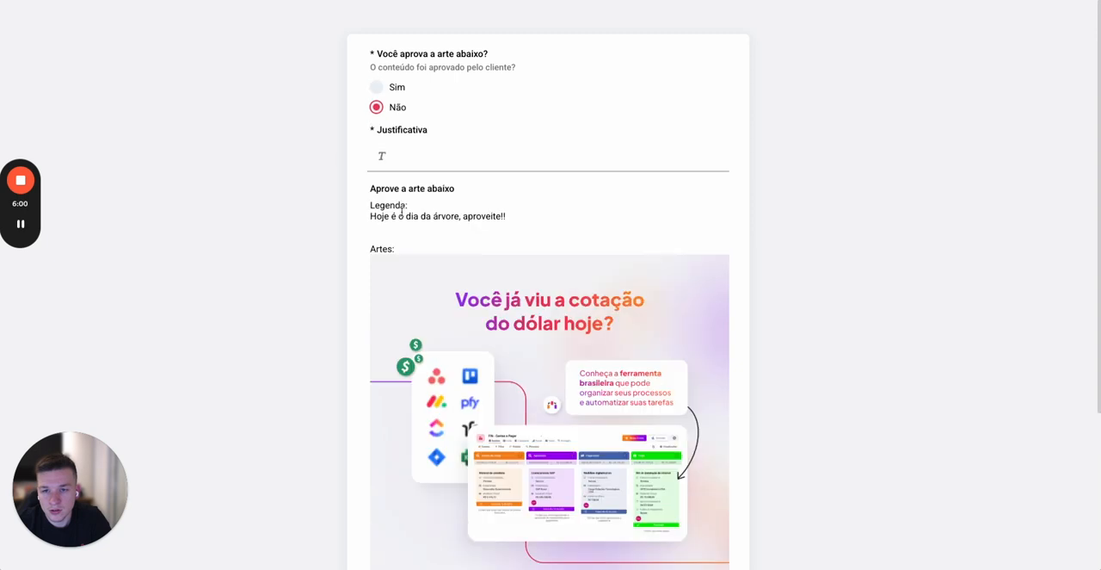
{"action": "scroll", "coordinate": [456, 205], "scroll_direction": "down", "scroll_amount": 3}
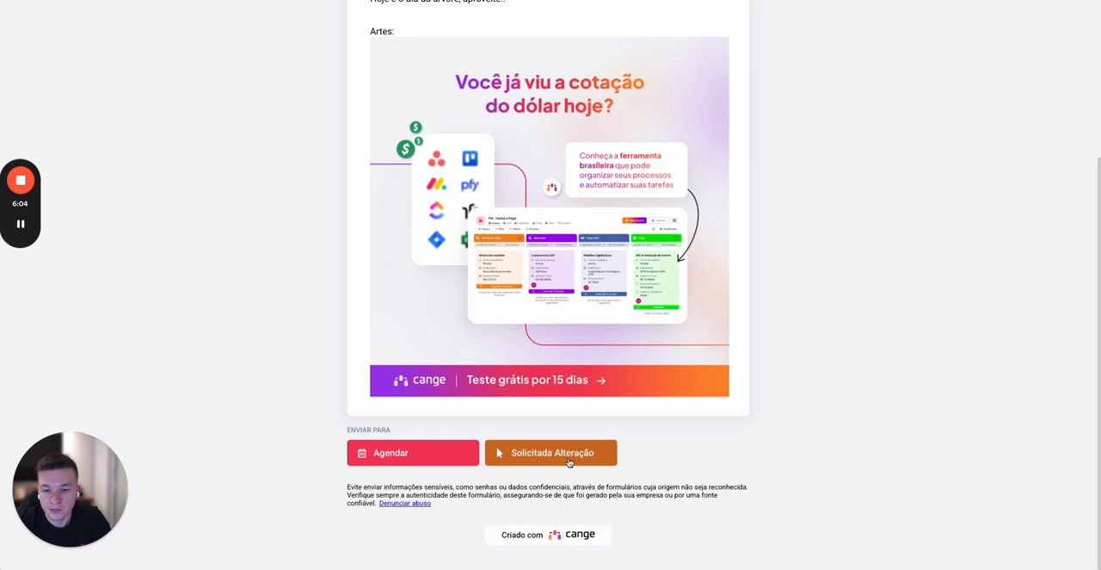
{"action": "left_click", "coordinate": [611, 456]}
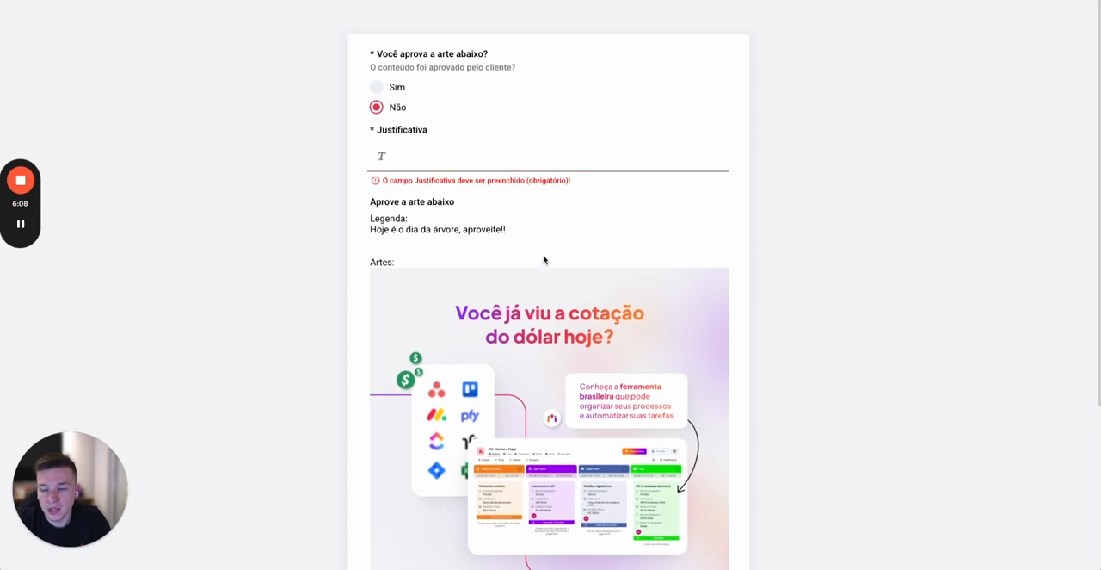
Step: Answer Sim on the public form and review the destination stages offered at its end
{"action": "left_click", "coordinate": [399, 87]}
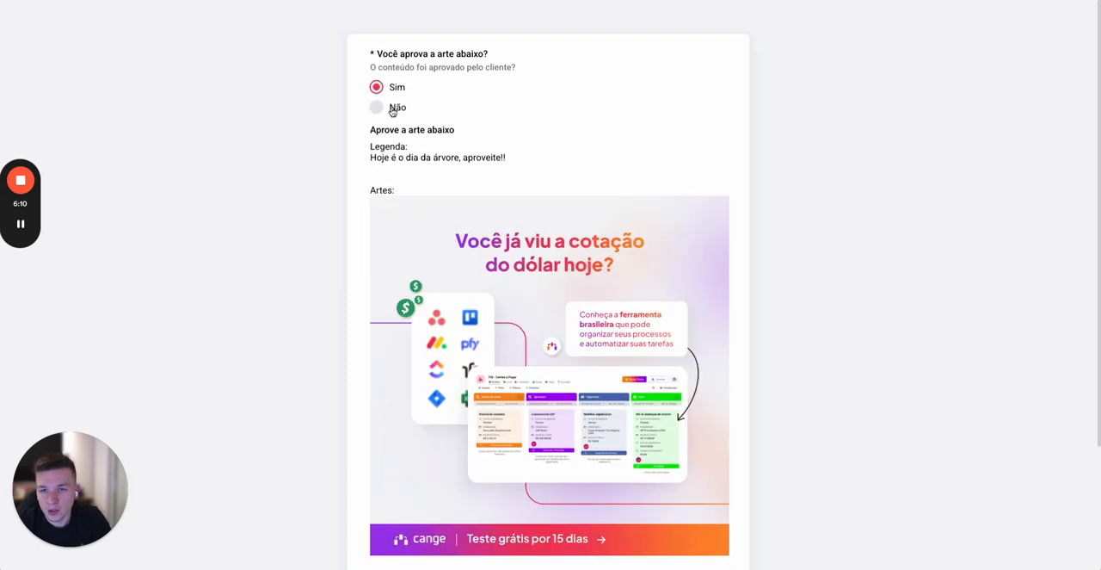
{"action": "left_click", "coordinate": [393, 109]}
{"action": "scroll", "coordinate": [424, 469], "scroll_direction": "down", "scroll_amount": 3}
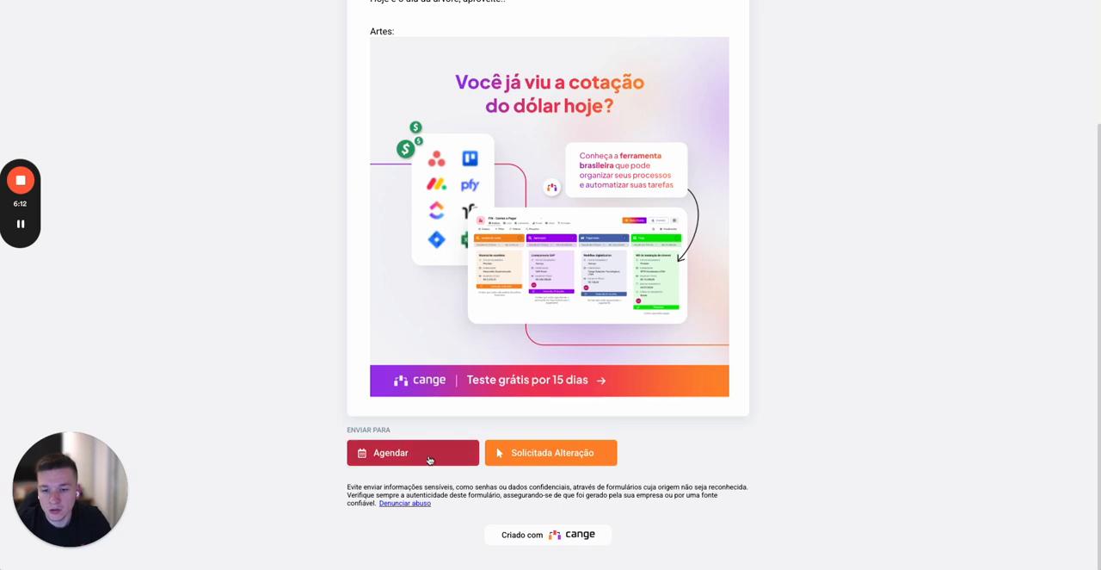
{"action": "scroll", "coordinate": [553, 113], "scroll_direction": "up", "scroll_amount": 2}
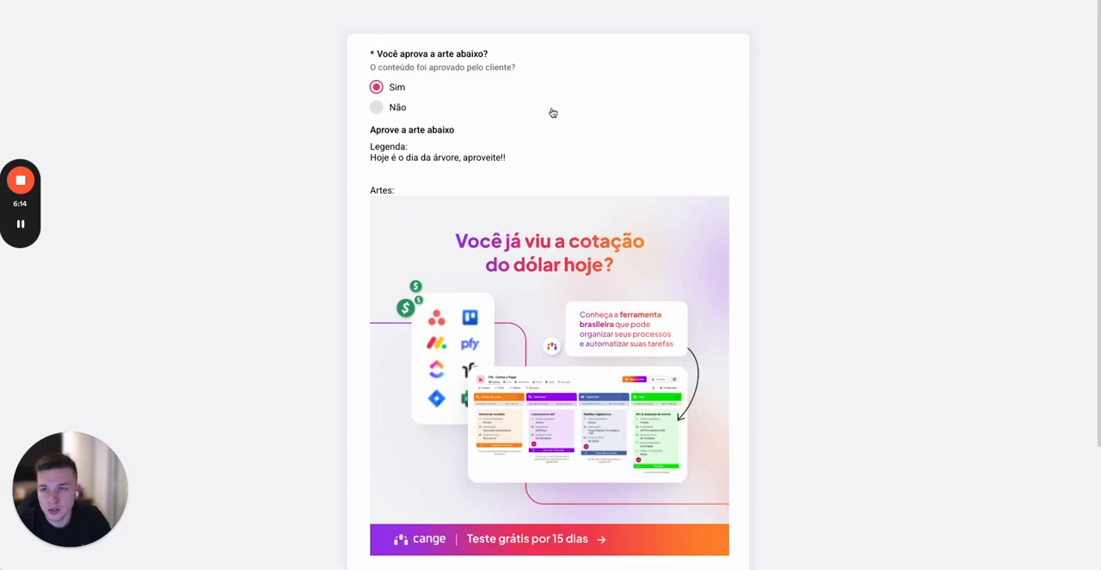
Step: Return to the "Dia da árvore" card and compare its destination stages under the answers Sim and Não
{"action": "left_click", "coordinate": [171, 1]}
{"action": "left_click", "coordinate": [561, 138]}
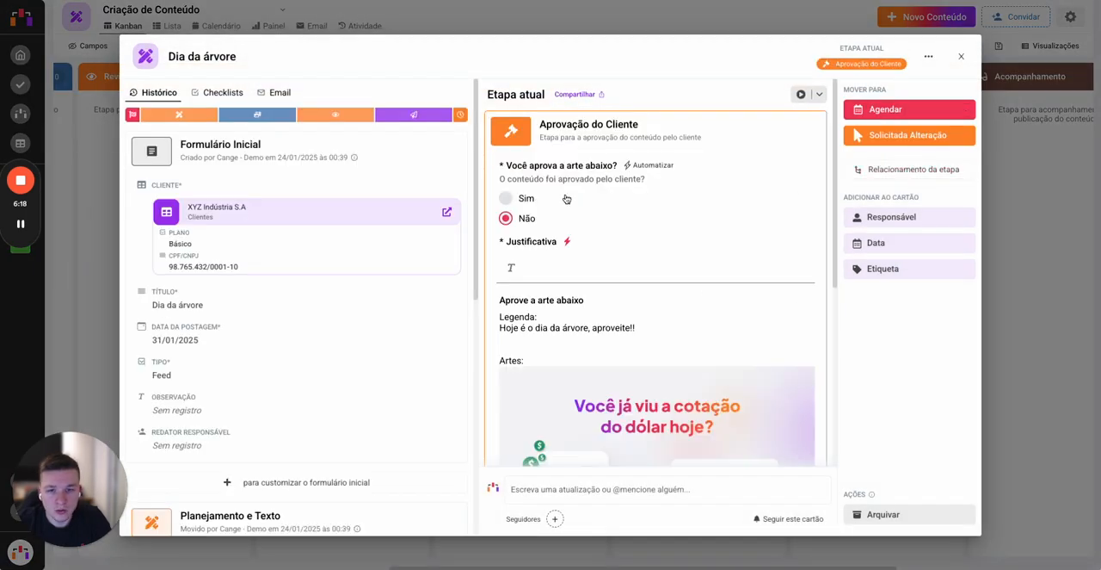
{"action": "left_click", "coordinate": [507, 197]}
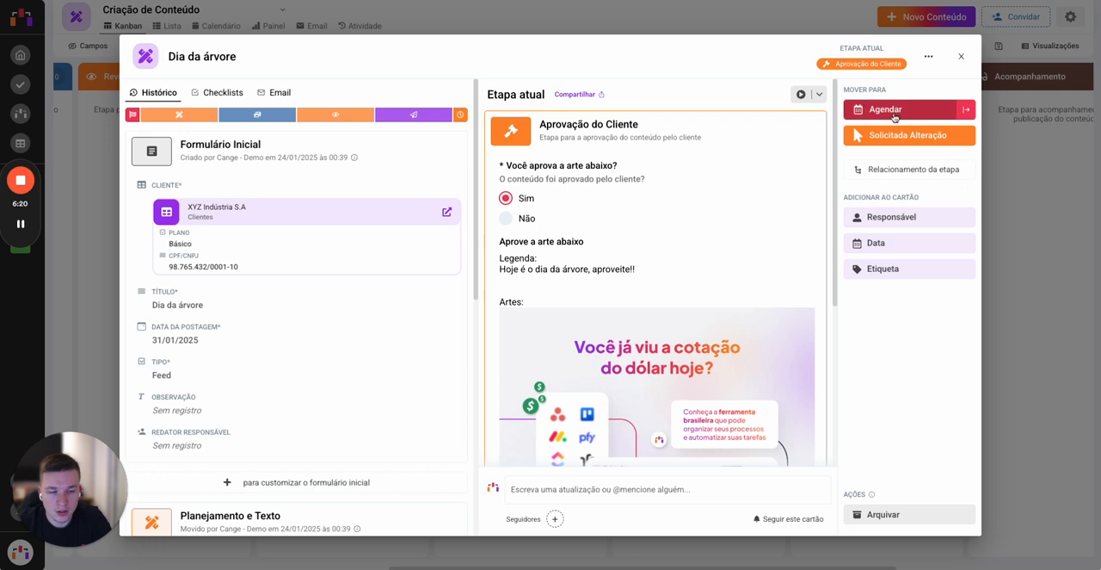
{"action": "left_click", "coordinate": [532, 218]}
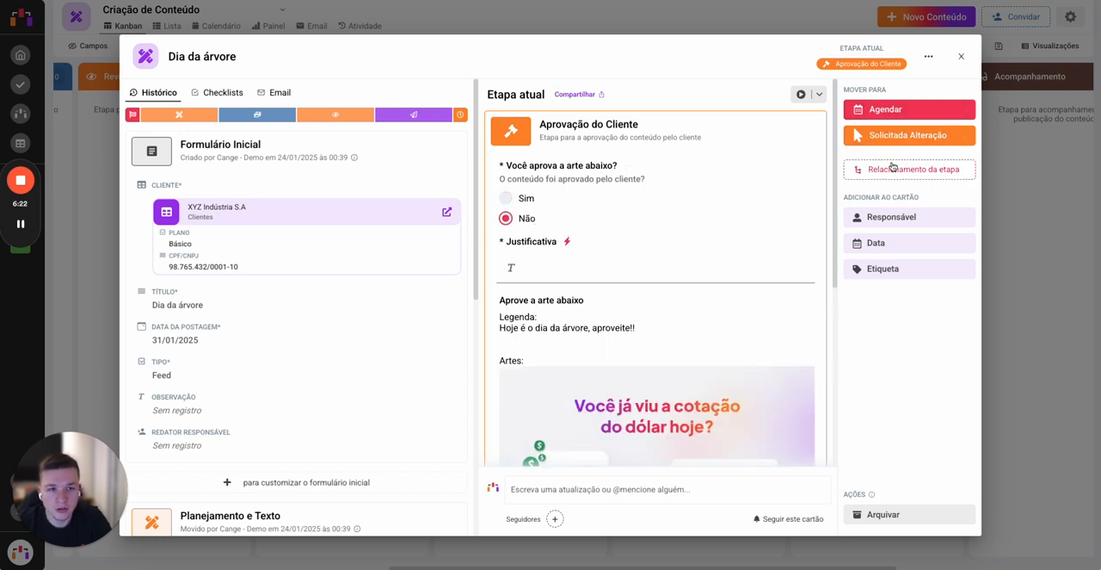
Step: Save a stage relationship rule allowing moves from Aprovação do Cliente to Agendar when "Você aprova a arte abaixo?" is equal to Sim
{"action": "left_click", "coordinate": [912, 169]}
{"action": "scroll", "coordinate": [631, 307], "scroll_direction": "down", "scroll_amount": 3}
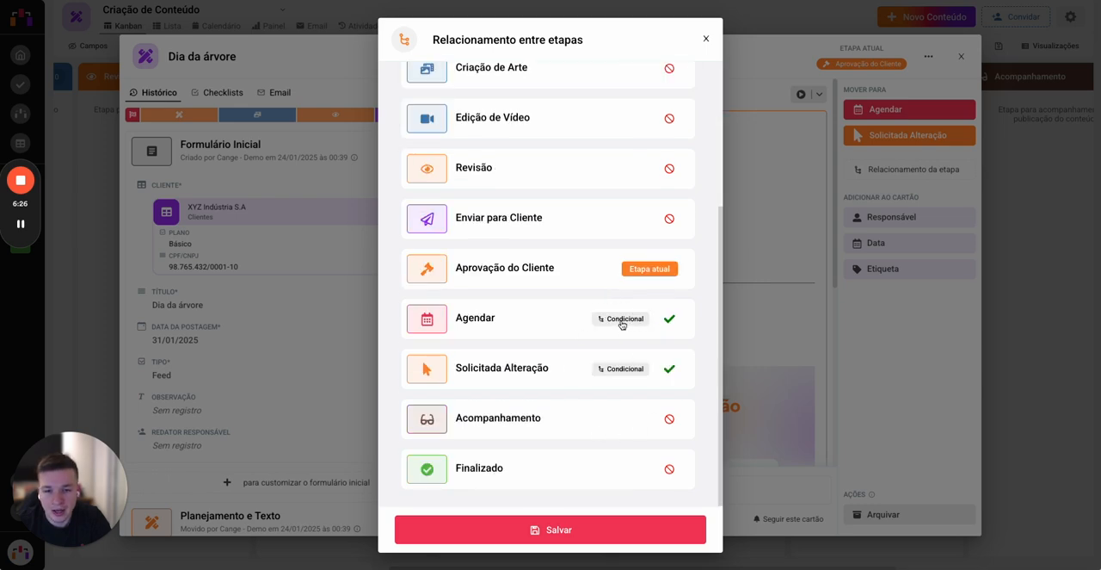
{"action": "left_click", "coordinate": [622, 320]}
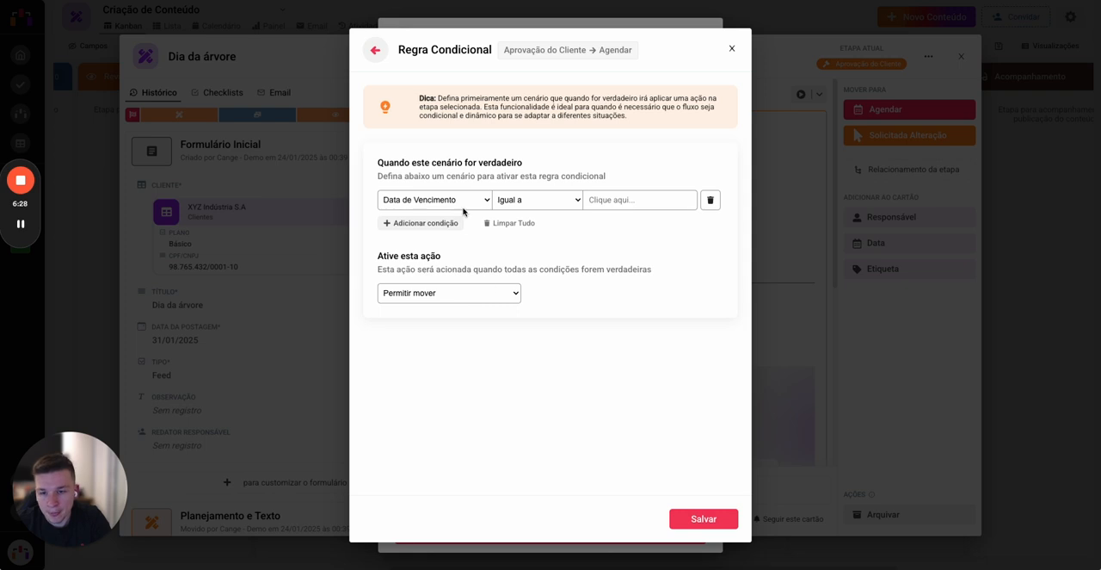
{"action": "left_click", "coordinate": [463, 207]}
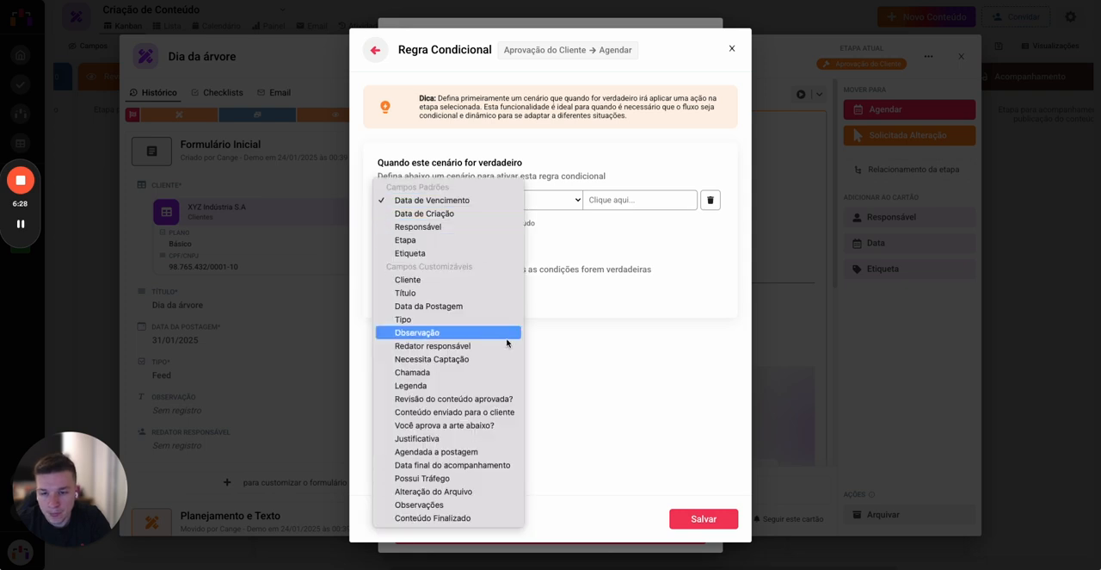
{"action": "left_click", "coordinate": [482, 425]}
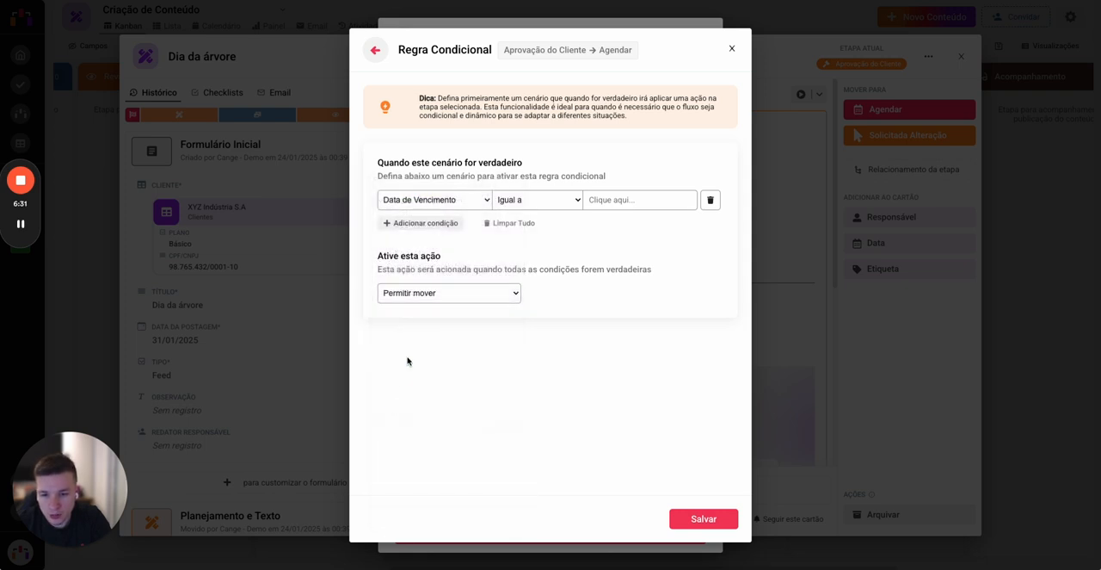
{"action": "left_click", "coordinate": [623, 199]}
{"action": "left_click", "coordinate": [613, 226]}
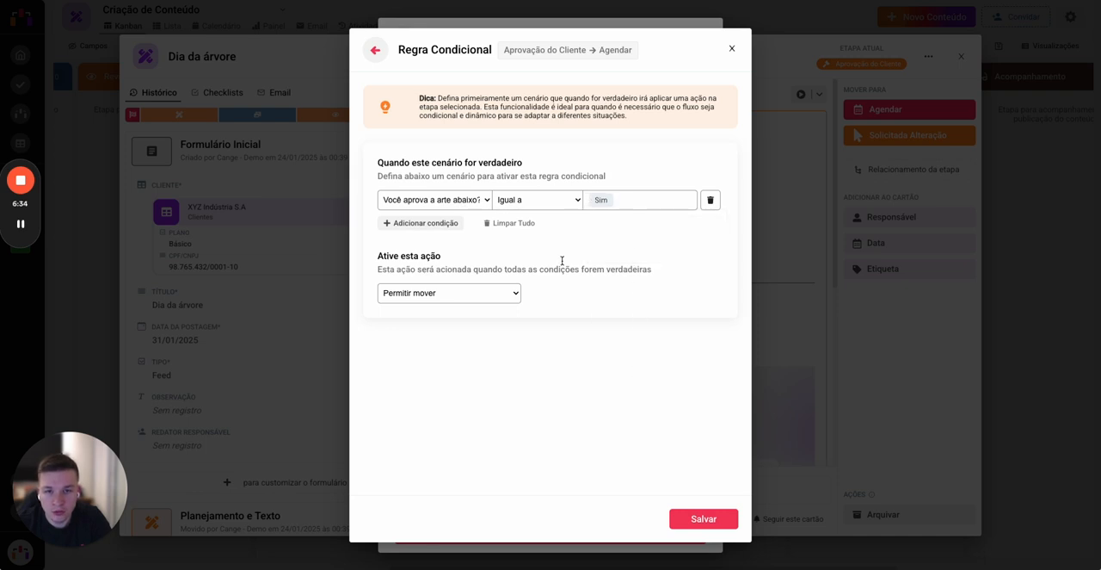
{"action": "left_click", "coordinate": [704, 518]}
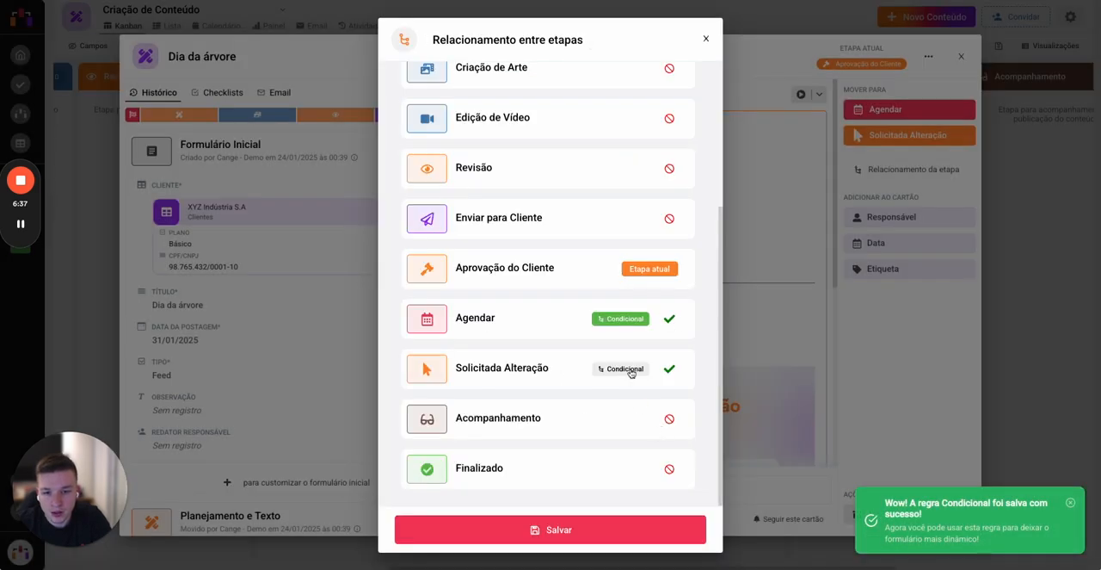
Step: Save a rule allowing moves from Aprovação do Cliente to Solicitada Alteração when "Você aprova a arte abaixo?" is equal to Não
{"action": "left_click", "coordinate": [631, 373]}
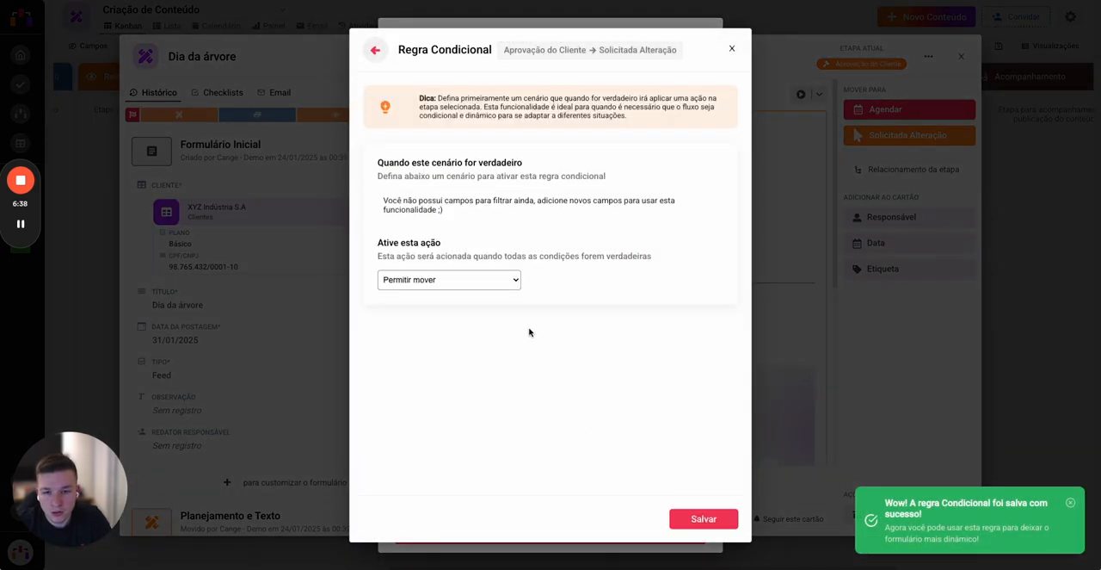
{"action": "left_click", "coordinate": [446, 201]}
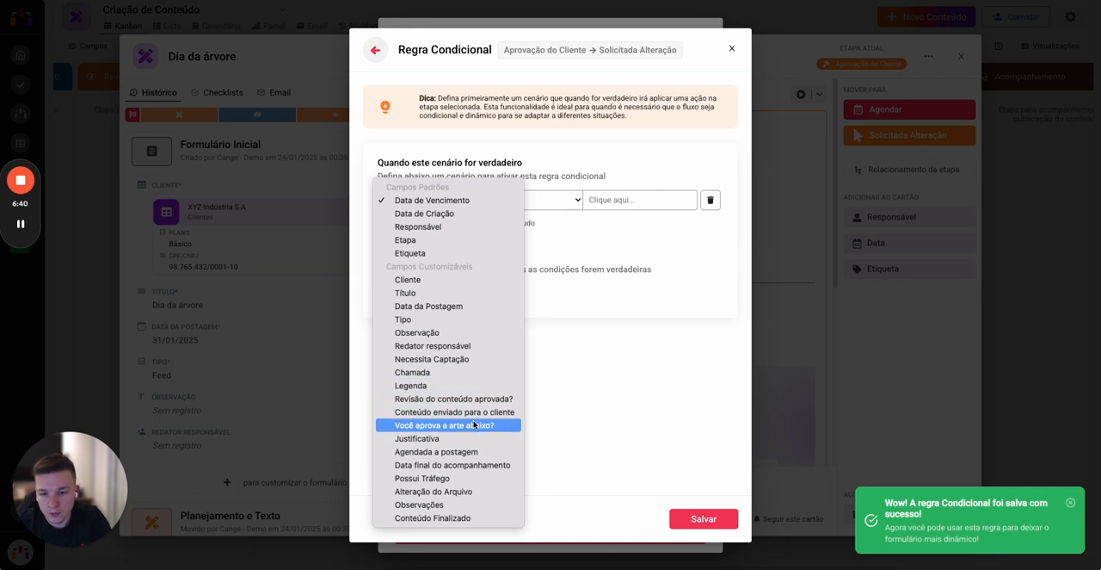
{"action": "left_click", "coordinate": [448, 422]}
{"action": "left_click", "coordinate": [624, 199]}
{"action": "left_click", "coordinate": [622, 253]}
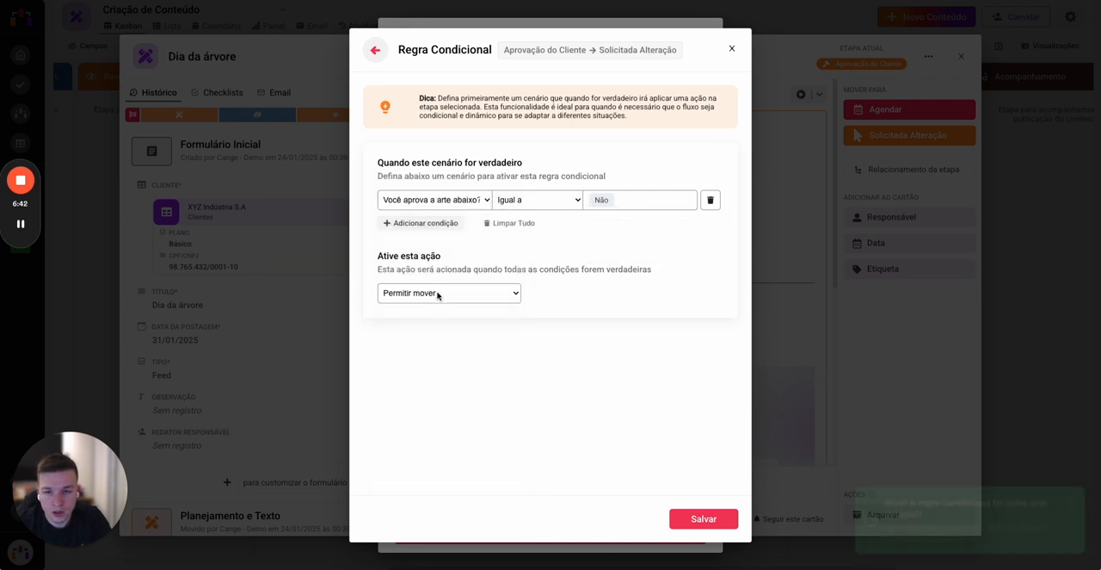
{"action": "left_click", "coordinate": [702, 520]}
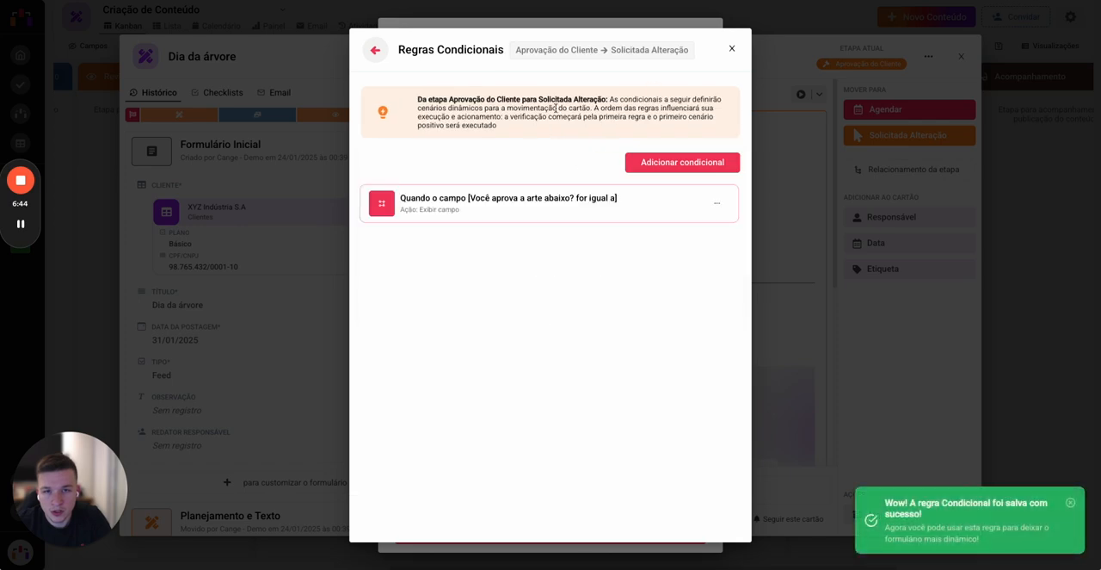
{"action": "key", "text": "Escape"}
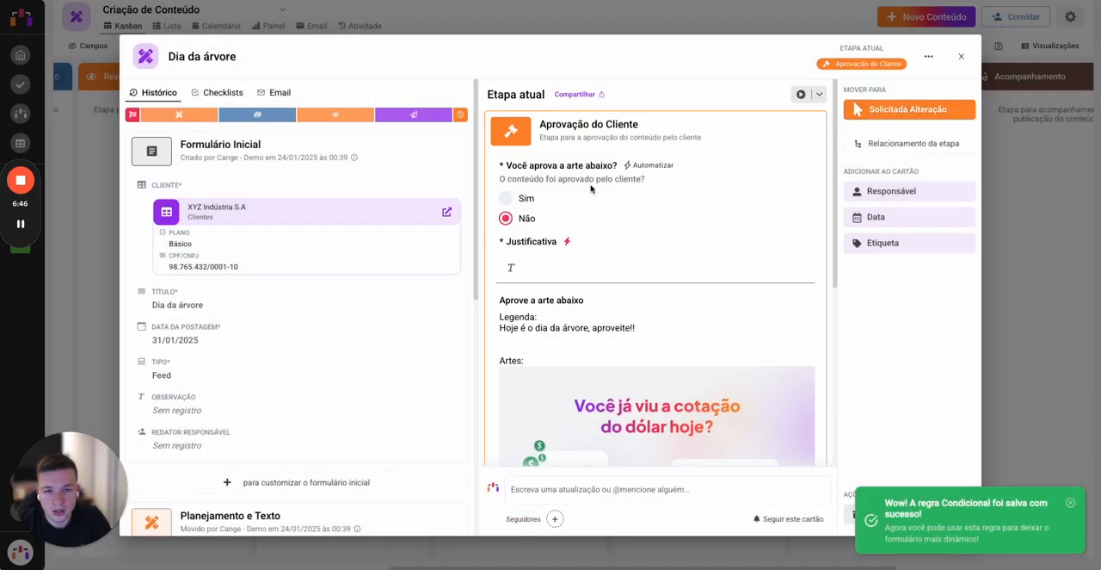
Step: Test the card's destination stages with the answers Sim and Não, and switch back to the public approval form
{"action": "left_click", "coordinate": [515, 197]}
{"action": "left_click", "coordinate": [523, 219]}
{"action": "left_click", "coordinate": [525, 201]}
{"action": "left_click", "coordinate": [344, 27]}
{"action": "key", "text": "ctrl+Tab"}
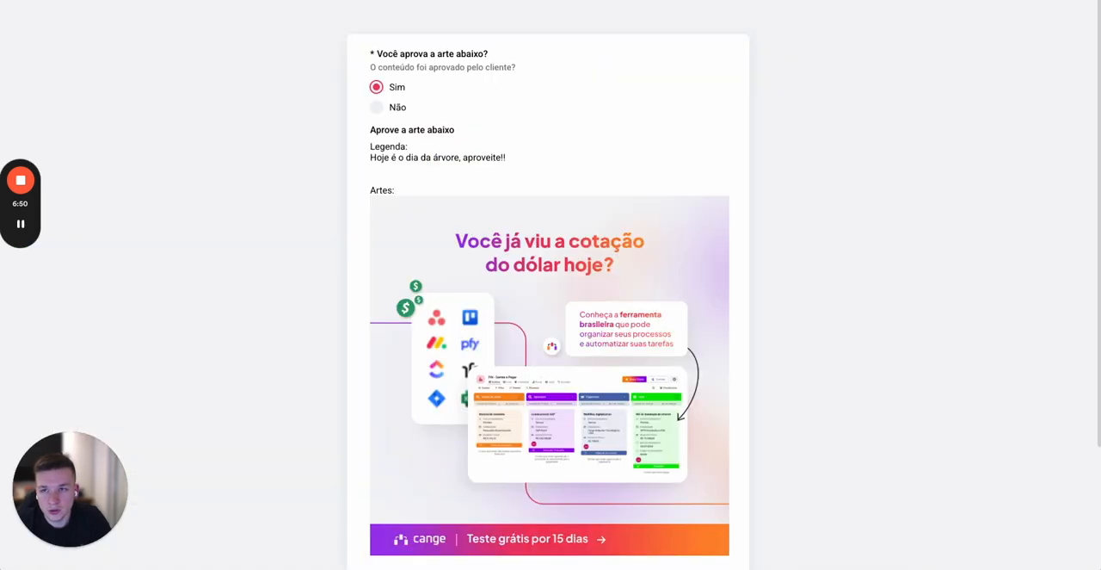
Step: Reload the public approval form and compare its Justificativa field and destination stages under the answers Sim and Não
{"action": "key", "text": "super+r"}
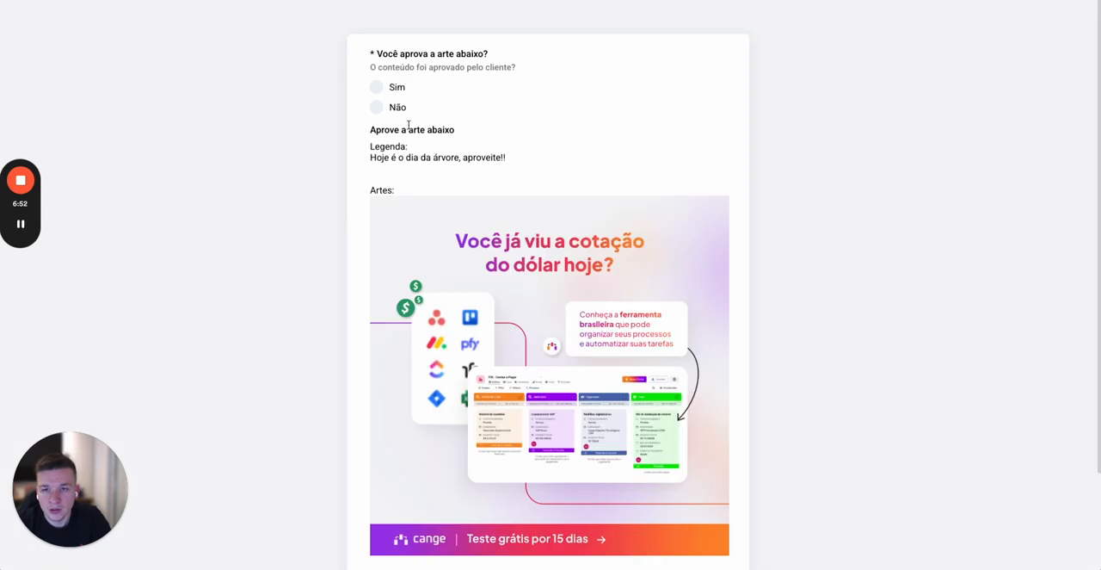
{"action": "left_click", "coordinate": [379, 87]}
{"action": "scroll", "coordinate": [513, 259], "scroll_direction": "down", "scroll_amount": 1}
{"action": "scroll", "coordinate": [513, 258], "scroll_direction": "down", "scroll_amount": 1}
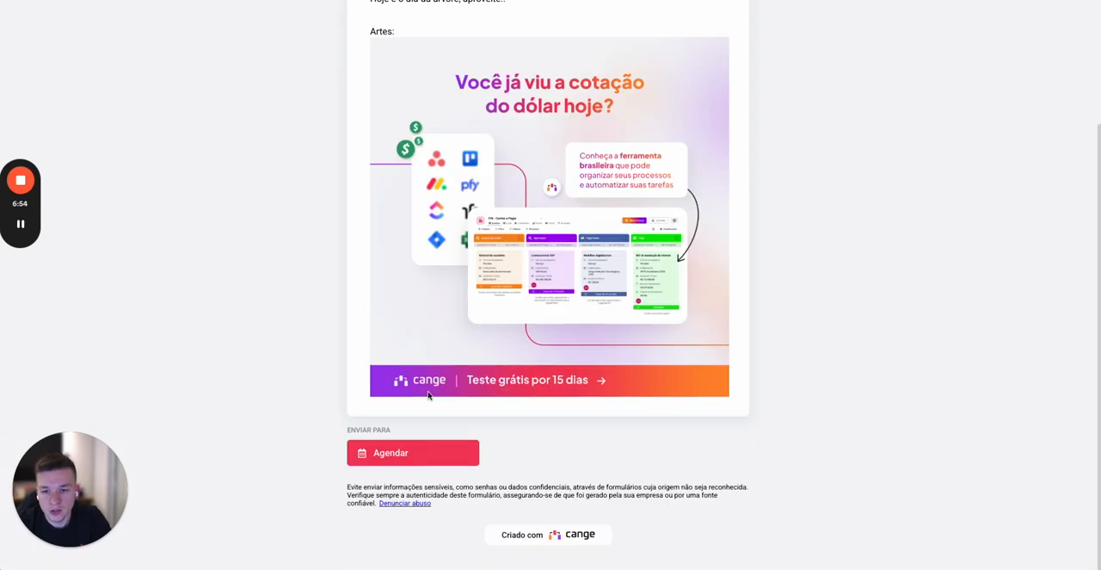
{"action": "scroll", "coordinate": [484, 128], "scroll_direction": "up", "scroll_amount": 2}
{"action": "left_click", "coordinate": [401, 112]}
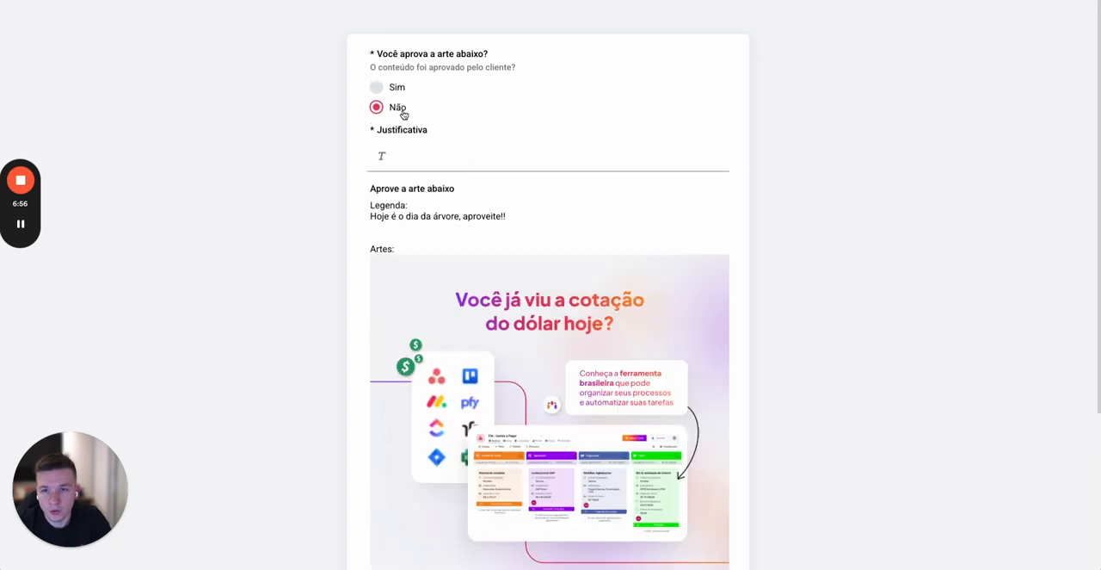
{"action": "scroll", "coordinate": [468, 249], "scroll_direction": "down", "scroll_amount": 3}
{"action": "scroll", "coordinate": [467, 320], "scroll_direction": "up", "scroll_amount": 3}
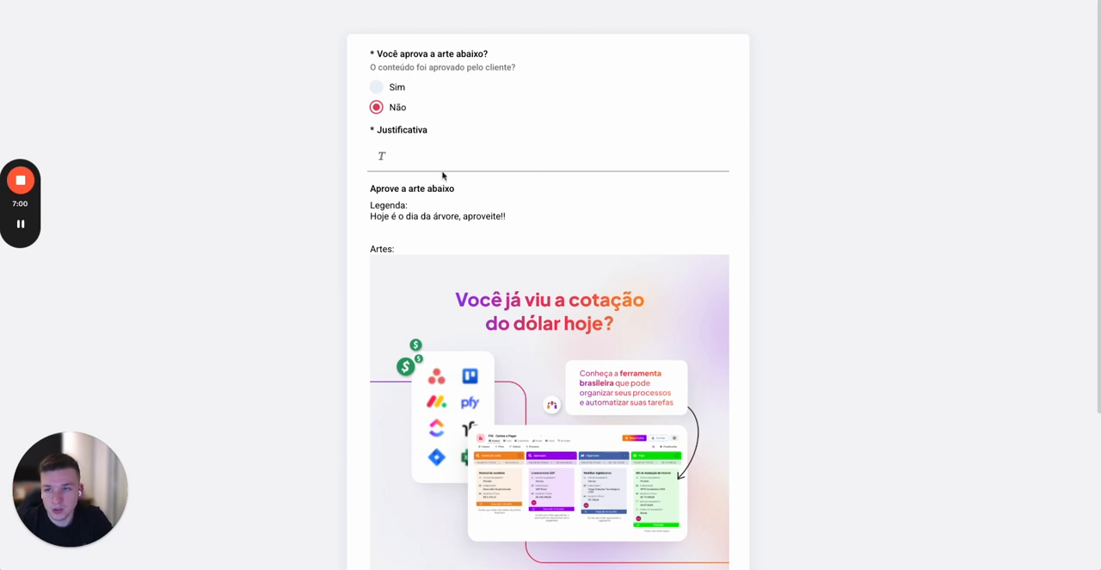
Step: Return to the Criação de Conteúdo board, open its automations and start a new one
{"action": "key", "text": "ctrl+shift+Tab"}
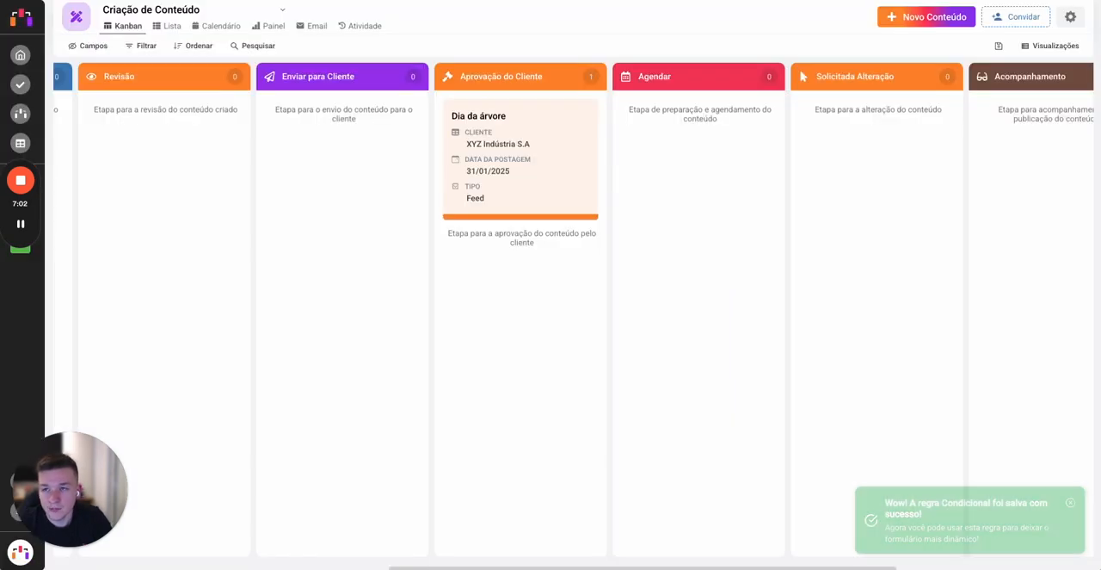
{"action": "left_click", "coordinate": [1071, 16]}
{"action": "left_click", "coordinate": [972, 169]}
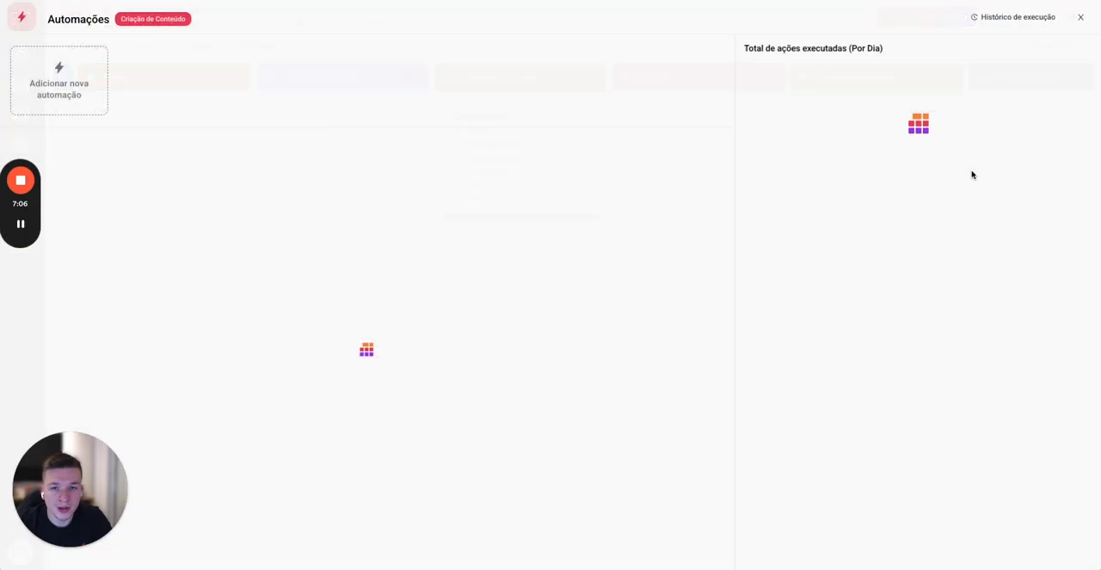
{"action": "left_click", "coordinate": [104, 105]}
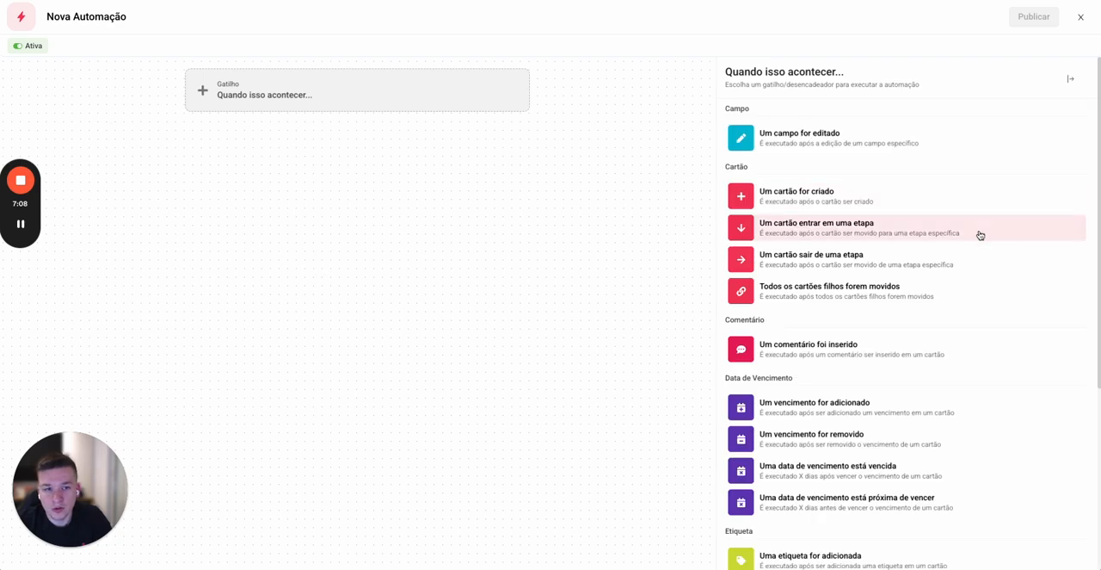
Step: Set the automation's trigger to "Um cartão entrar em uma etapa" with Aprovação do Cliente as the stage
{"action": "scroll", "coordinate": [920, 393], "scroll_direction": "down", "scroll_amount": 3}
{"action": "scroll", "coordinate": [927, 398], "scroll_direction": "up", "scroll_amount": 3}
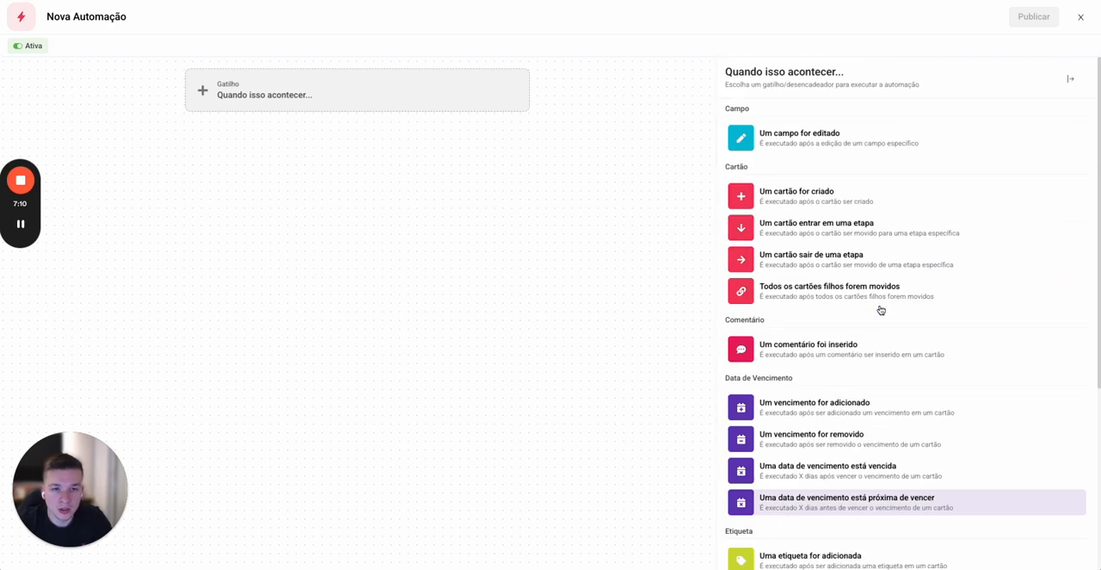
{"action": "left_click", "coordinate": [822, 228]}
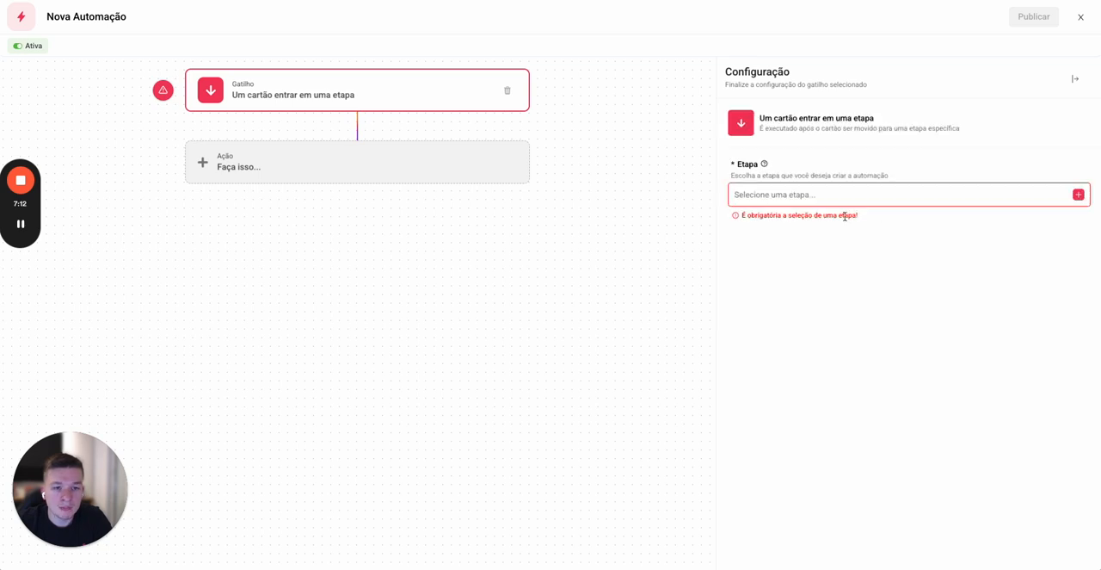
{"action": "left_click", "coordinate": [850, 203]}
{"action": "scroll", "coordinate": [976, 302], "scroll_direction": "down", "scroll_amount": 3}
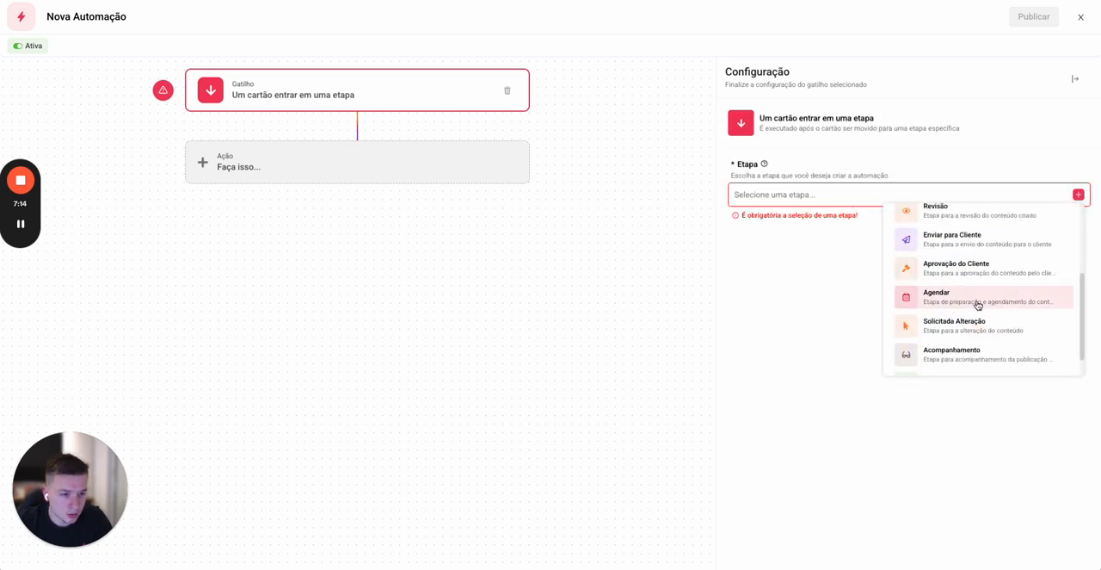
{"action": "left_click", "coordinate": [983, 273]}
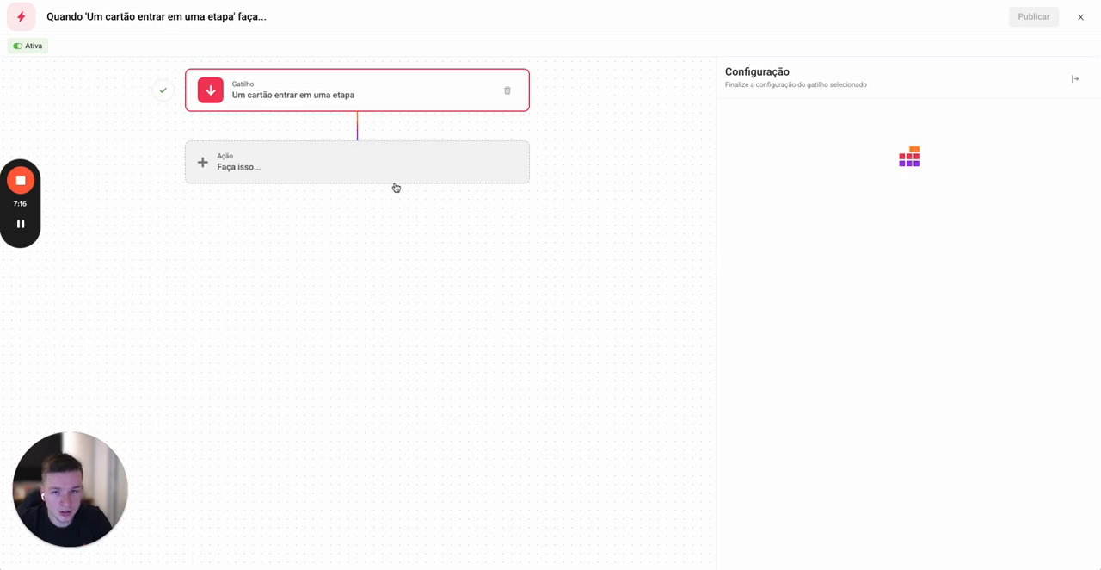
Step: Start adding an action to the automation and find the e-mail options among the available actions
{"action": "left_click", "coordinate": [395, 177]}
{"action": "scroll", "coordinate": [823, 376], "scroll_direction": "down", "scroll_amount": 5}
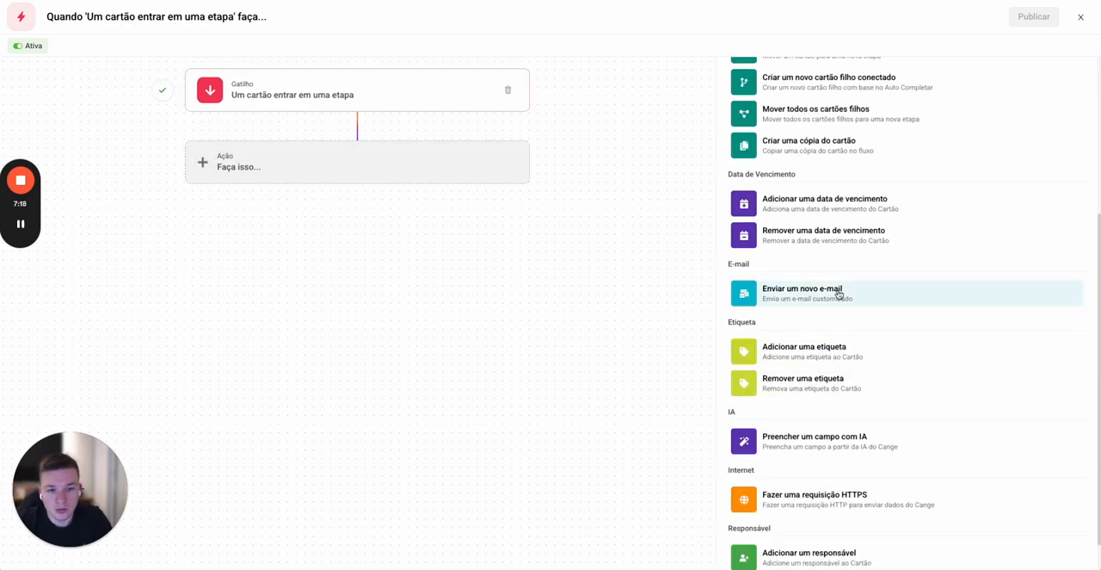